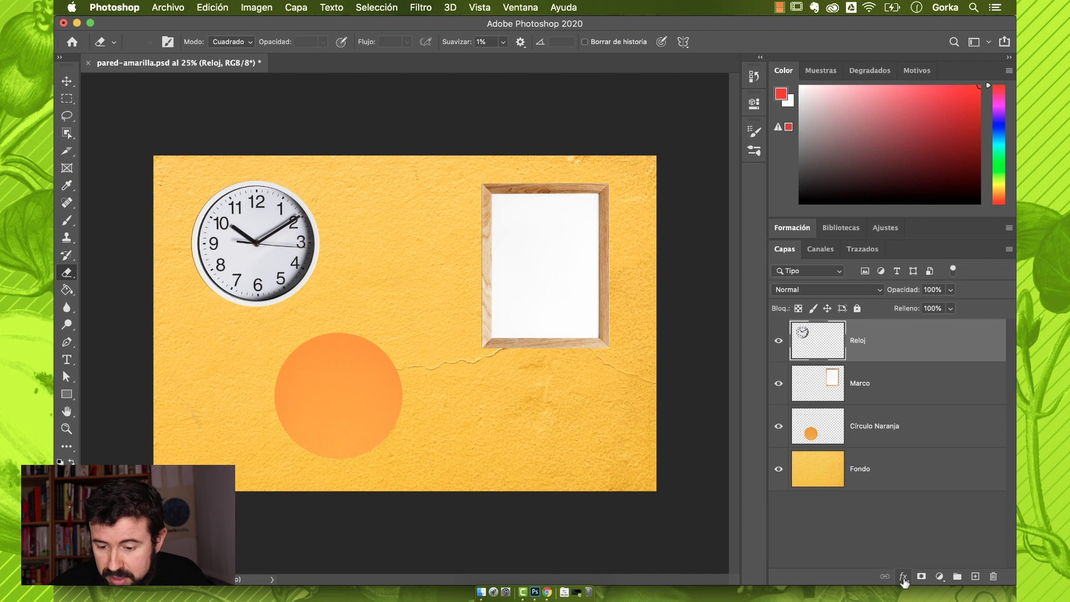
{"action": "left_click", "coordinate": [903, 577]}
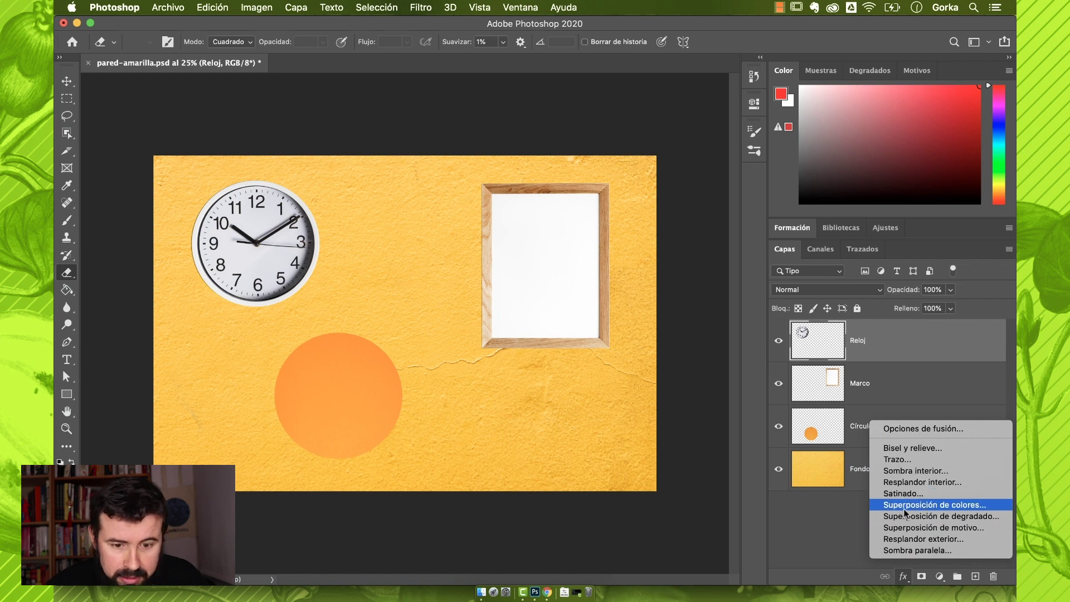
{"action": "left_click", "coordinate": [912, 551]}
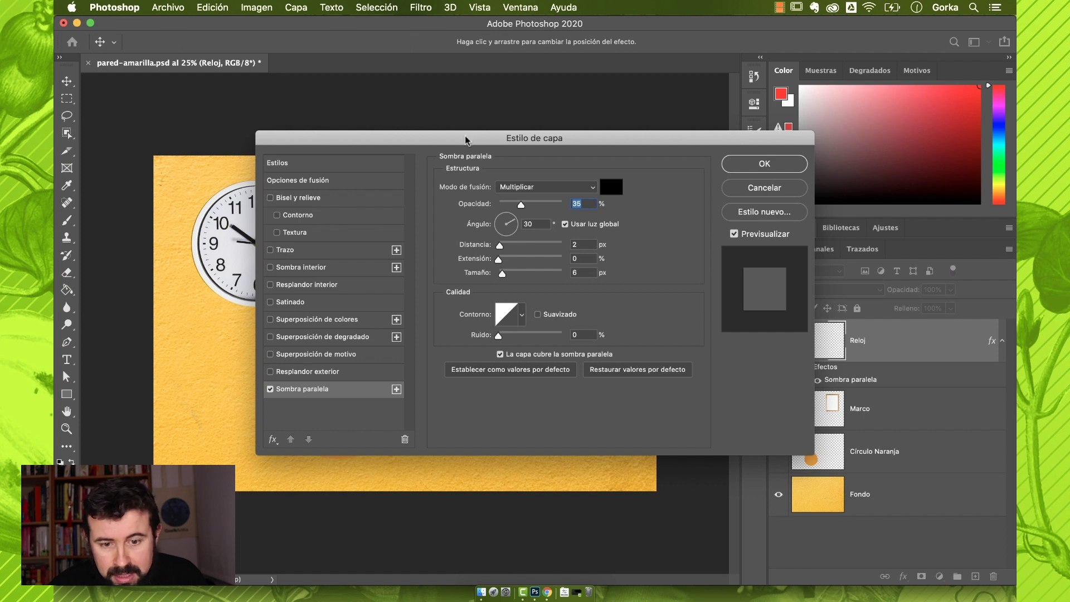
{"action": "left_click_drag", "start_coordinate": [465, 139], "coordinate": [575, 136]}
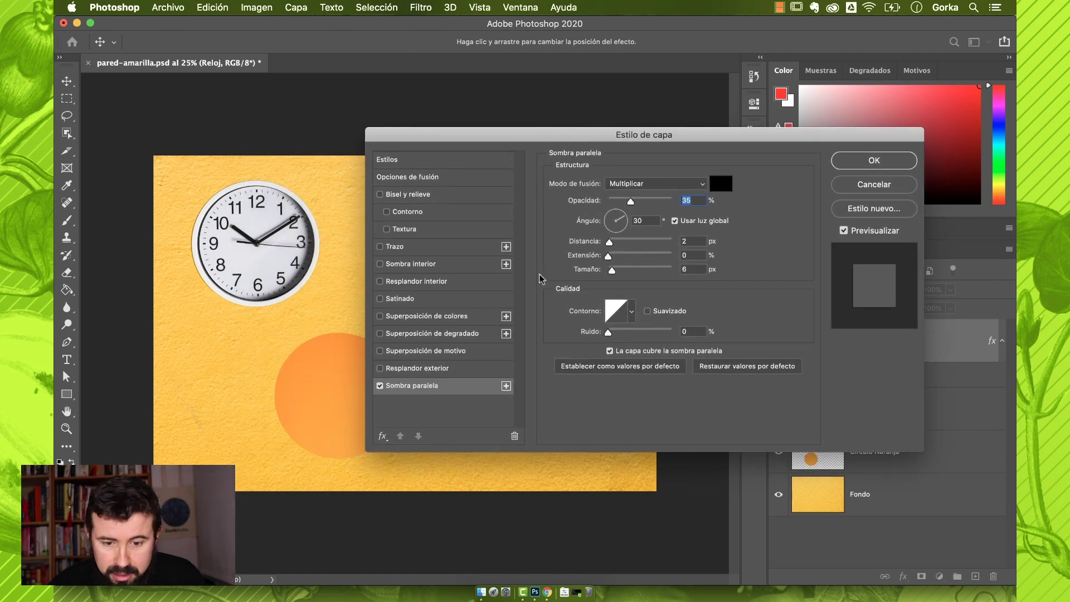
{"action": "left_click", "coordinate": [877, 185]}
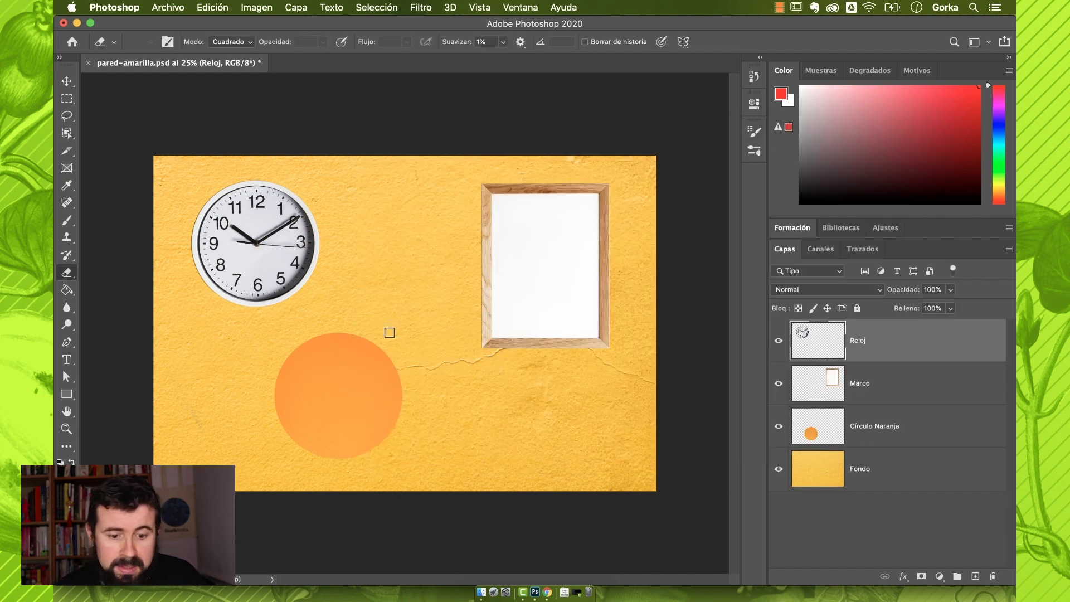
{"action": "left_click", "coordinate": [296, 7]}
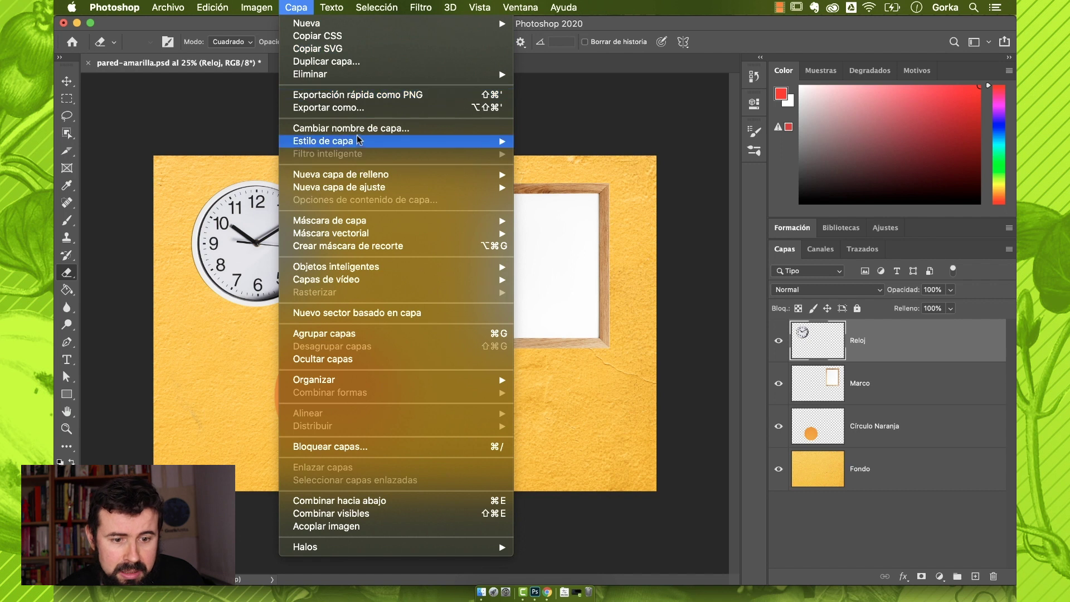
{"action": "mouse_move", "coordinate": [368, 141]}
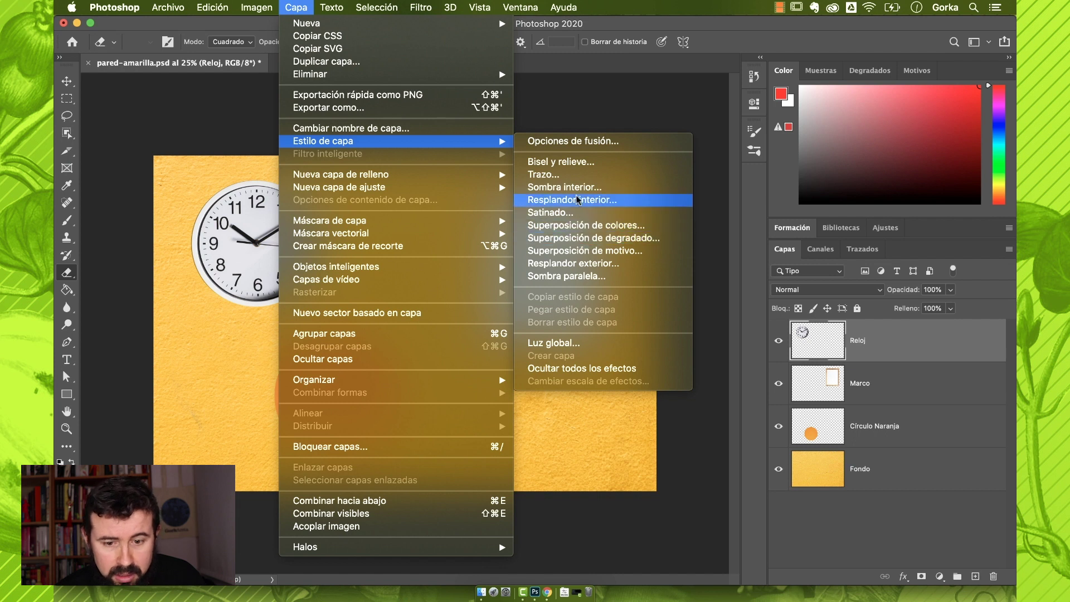
{"action": "left_click", "coordinate": [816, 469]}
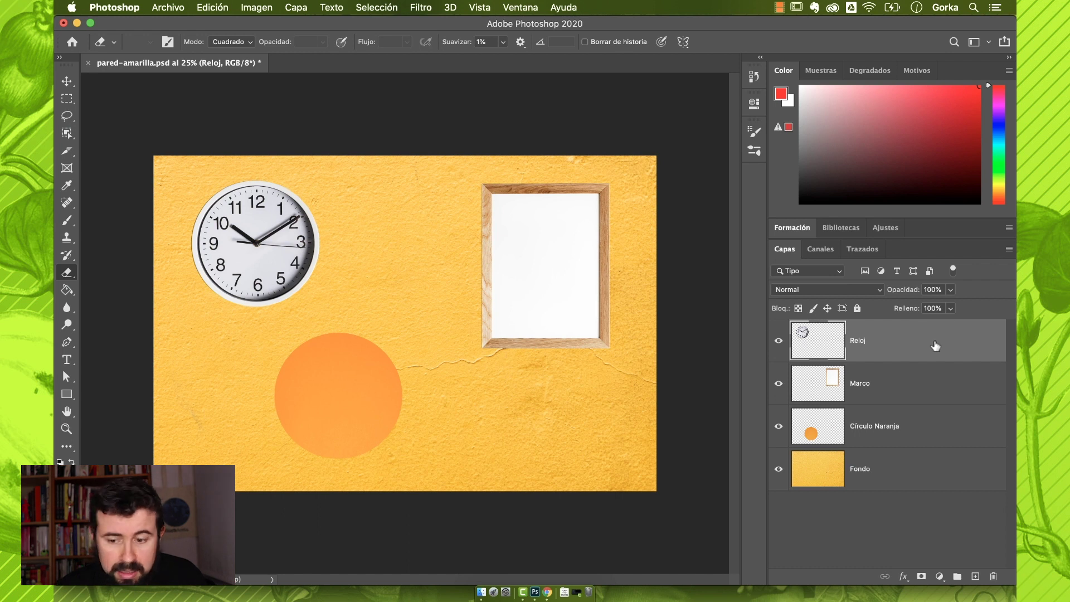
{"action": "double_click", "coordinate": [858, 342]}
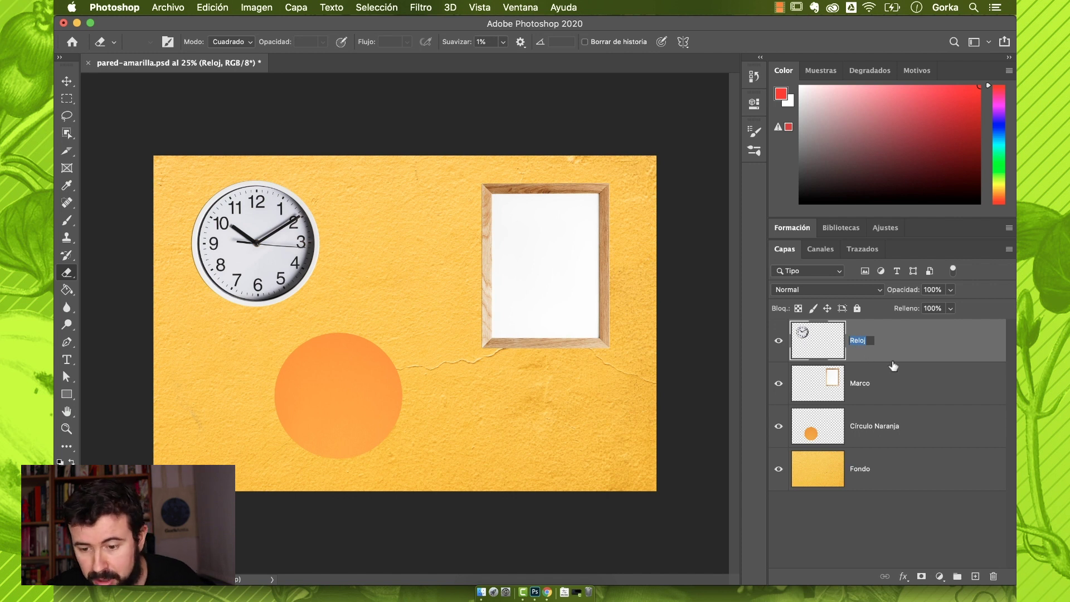
{"action": "key", "text": "Return"}
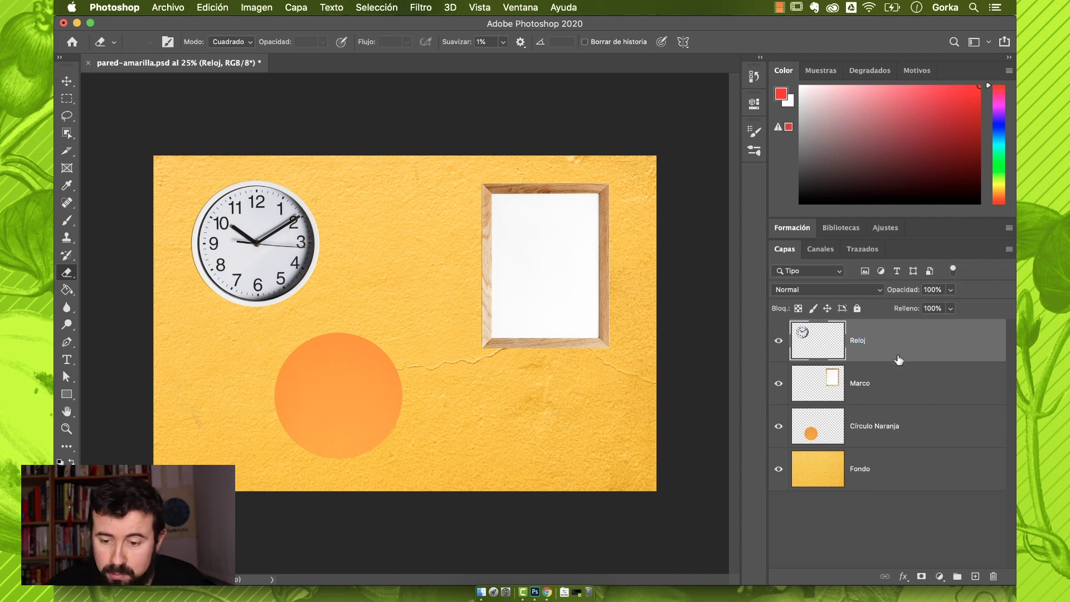
- Open the layer style settings of the Reloj layer and enable its drop shadow (Sombra paralela) for editing
{"action": "double_click", "coordinate": [928, 344]}
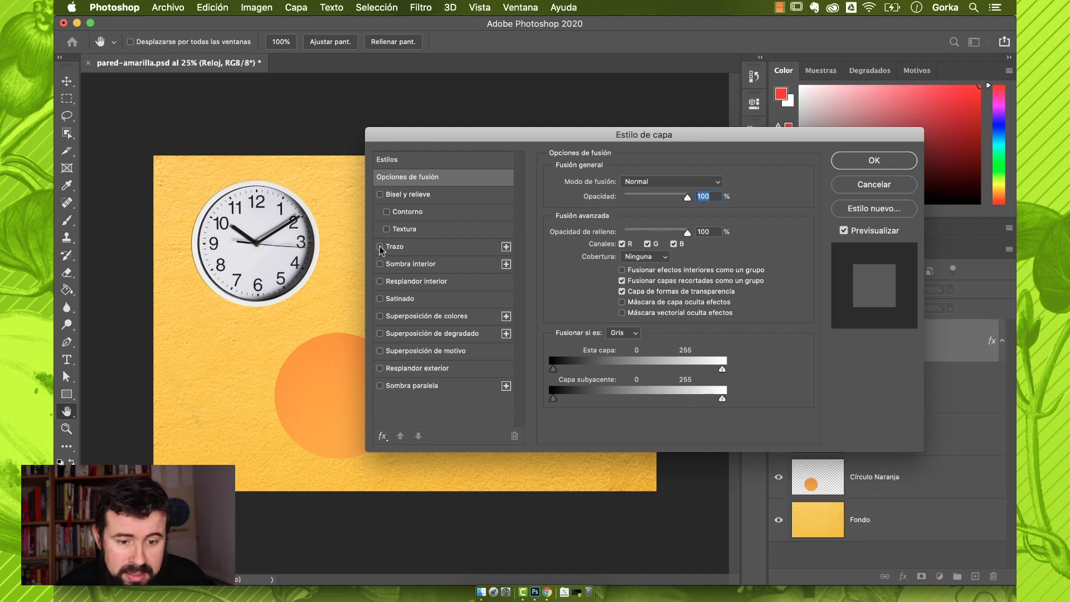
{"action": "left_click", "coordinate": [379, 247]}
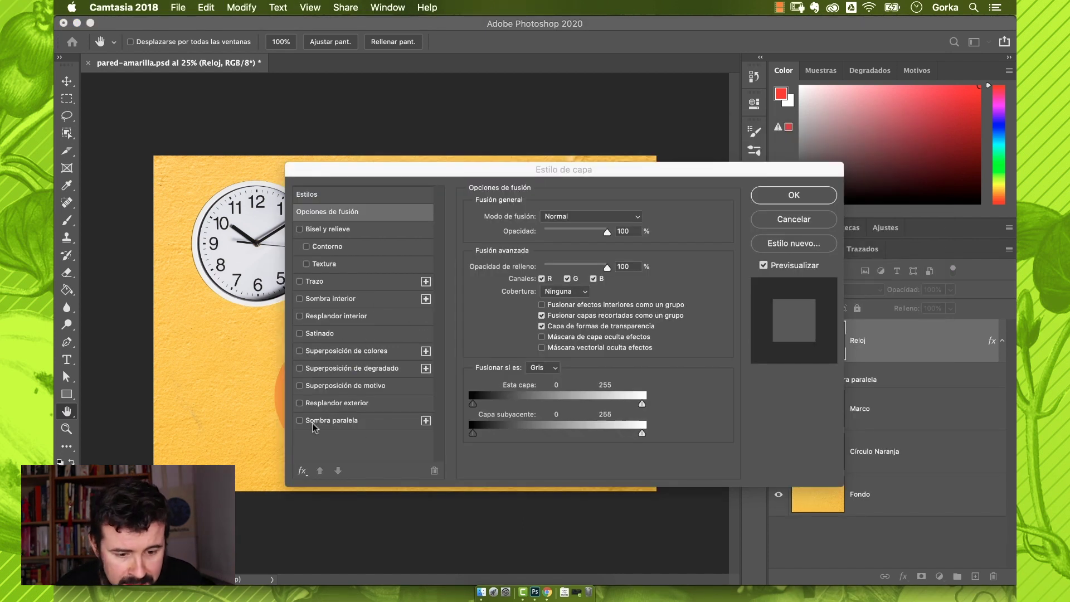
{"action": "left_click", "coordinate": [300, 420]}
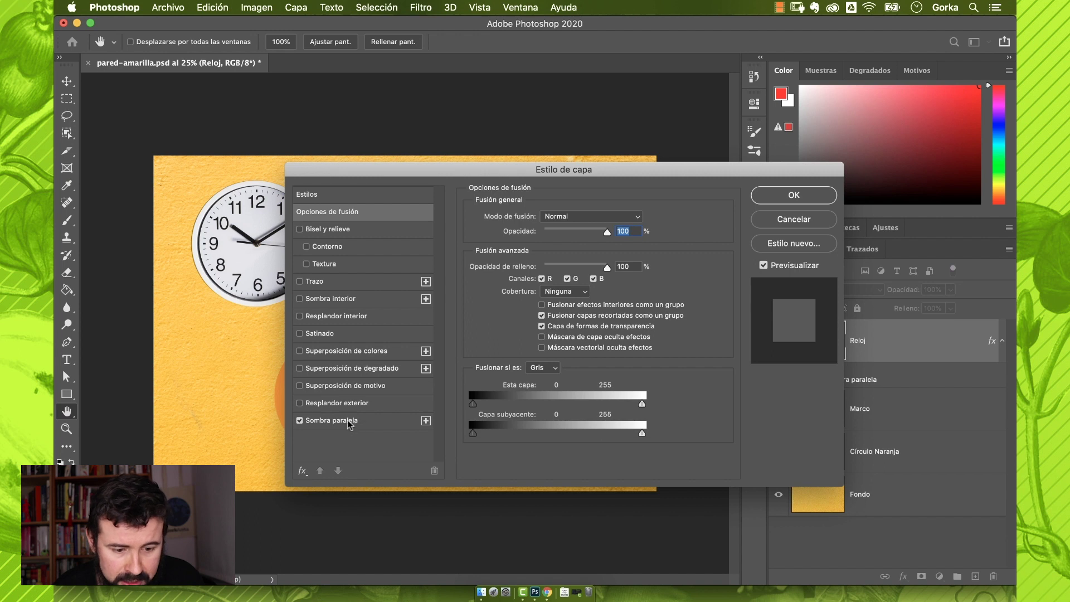
{"action": "left_click", "coordinate": [350, 420]}
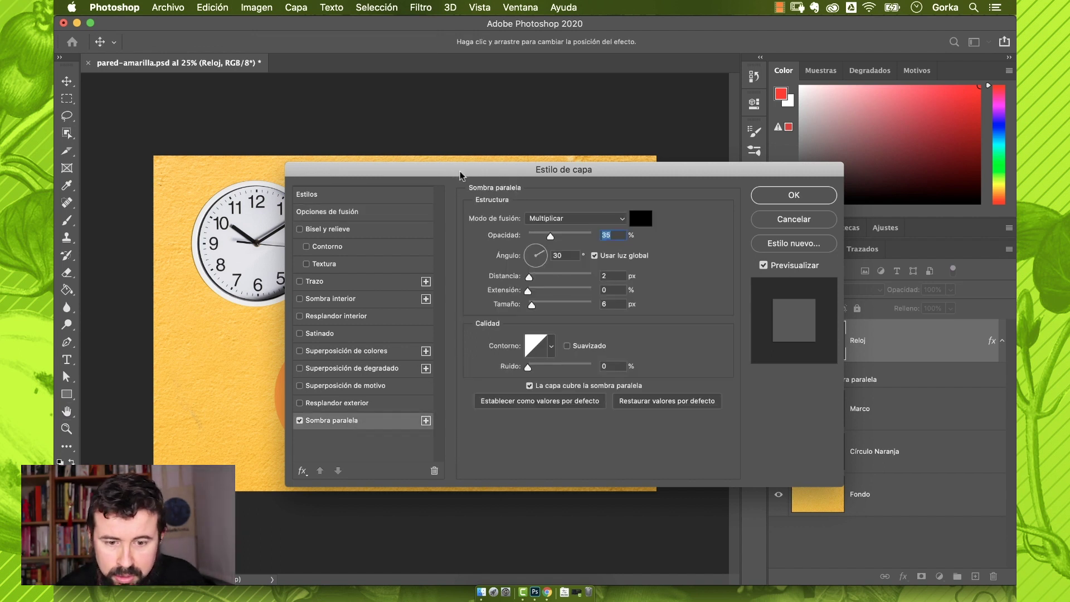
- Set the clock's drop shadow to 60% opacity, 123° angle, 31 px distance, 31% spread and 92 px size
{"action": "left_click_drag", "start_coordinate": [460, 175], "coordinate": [502, 240]}
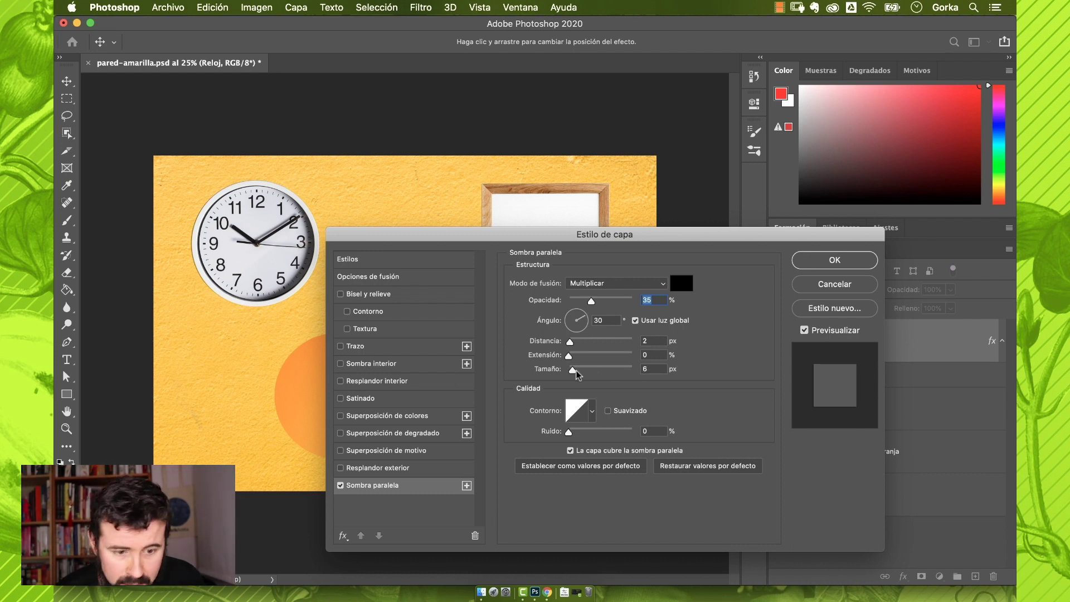
{"action": "mouse_move", "coordinate": [572, 369]}
{"action": "left_mouse_down"}
{"action": "mouse_move", "coordinate": [584, 371]}
{"action": "mouse_move", "coordinate": [579, 313]}
{"action": "mouse_move", "coordinate": [570, 311]}
{"action": "mouse_move", "coordinate": [595, 370]}
{"action": "mouse_move", "coordinate": [588, 356]}
{"action": "left_mouse_up"}
{"action": "left_click_drag", "start_coordinate": [591, 301], "coordinate": [607, 301]}
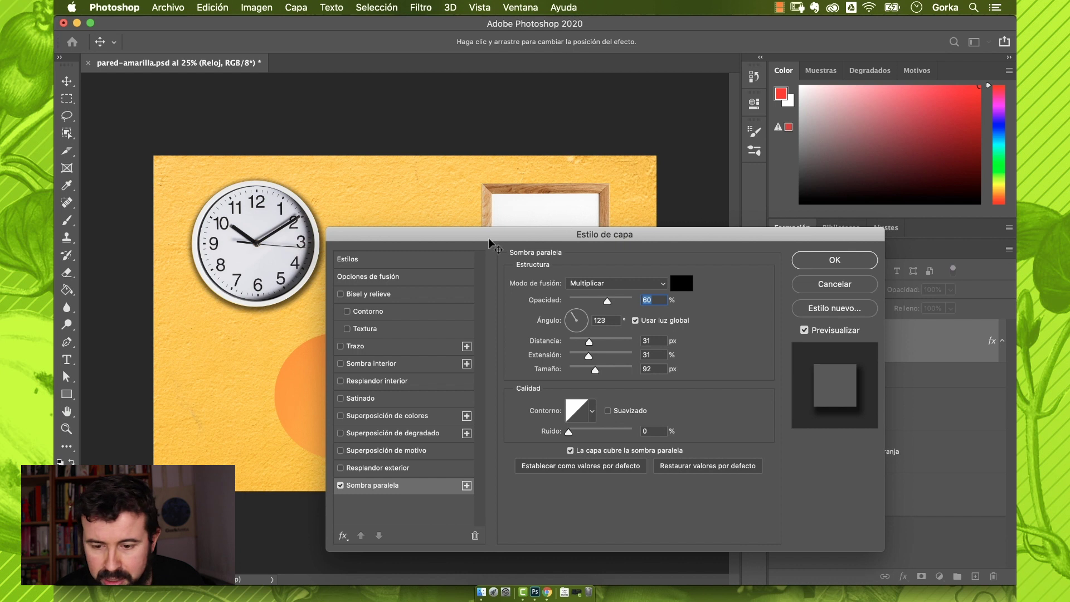
{"action": "left_click_drag", "start_coordinate": [490, 235], "coordinate": [516, 143]}
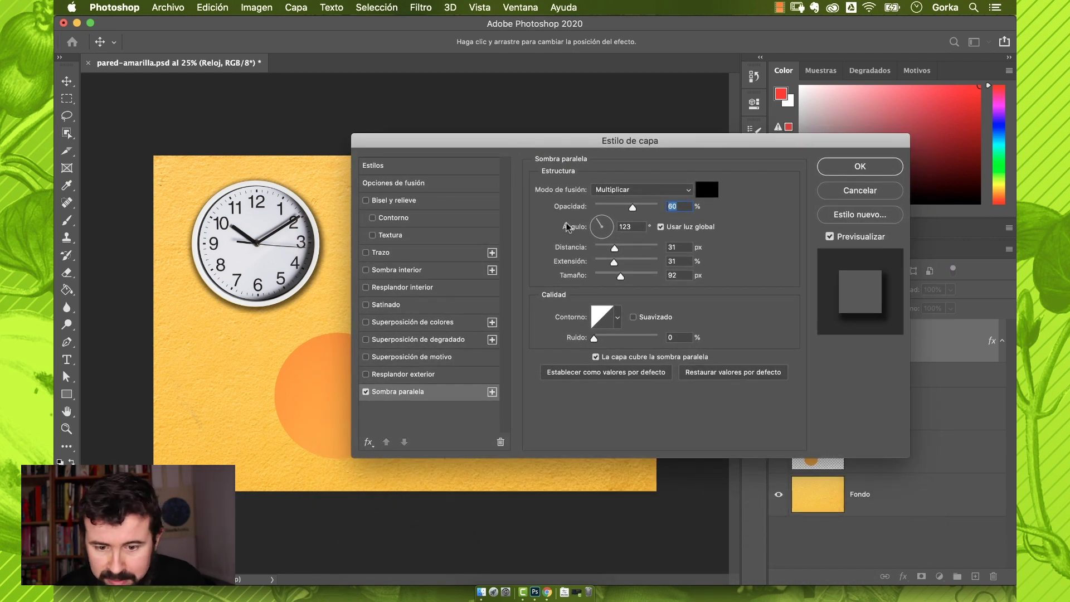
{"action": "left_click", "coordinate": [620, 191]}
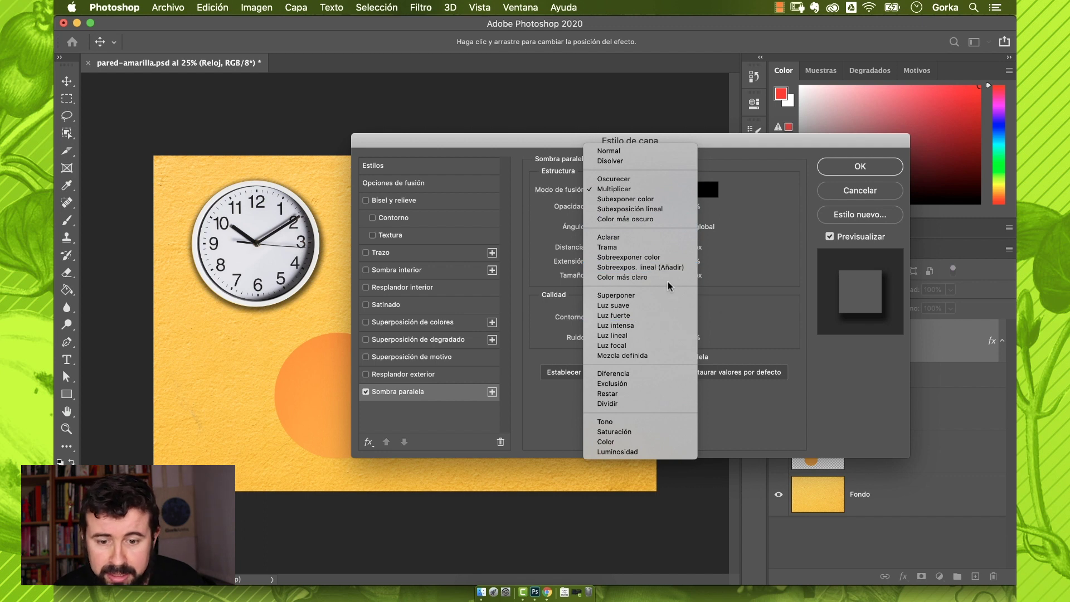
{"action": "left_click", "coordinate": [691, 192]}
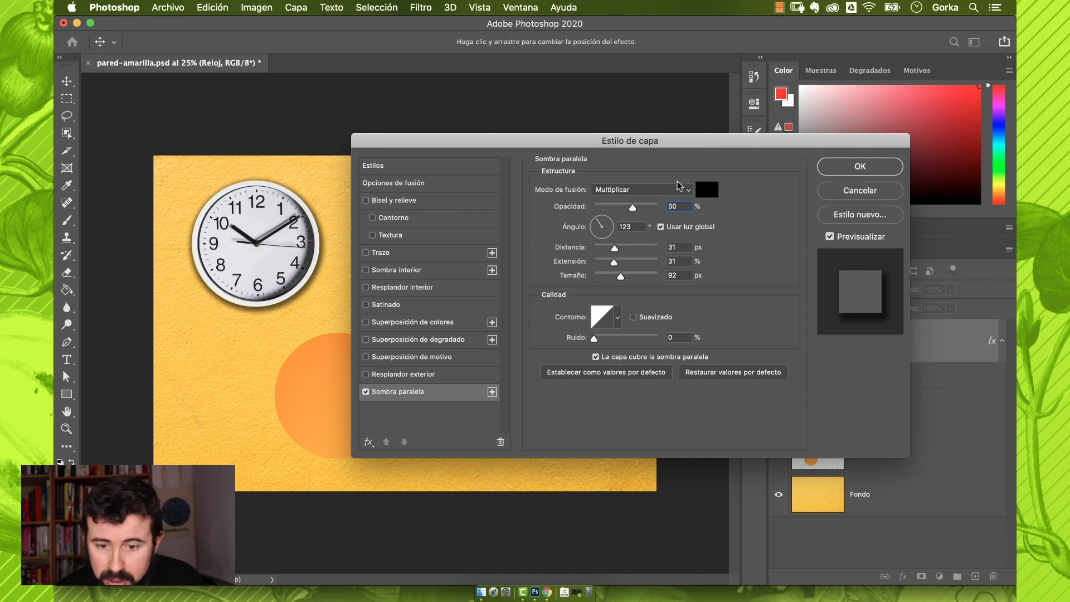
{"action": "left_click", "coordinate": [651, 190]}
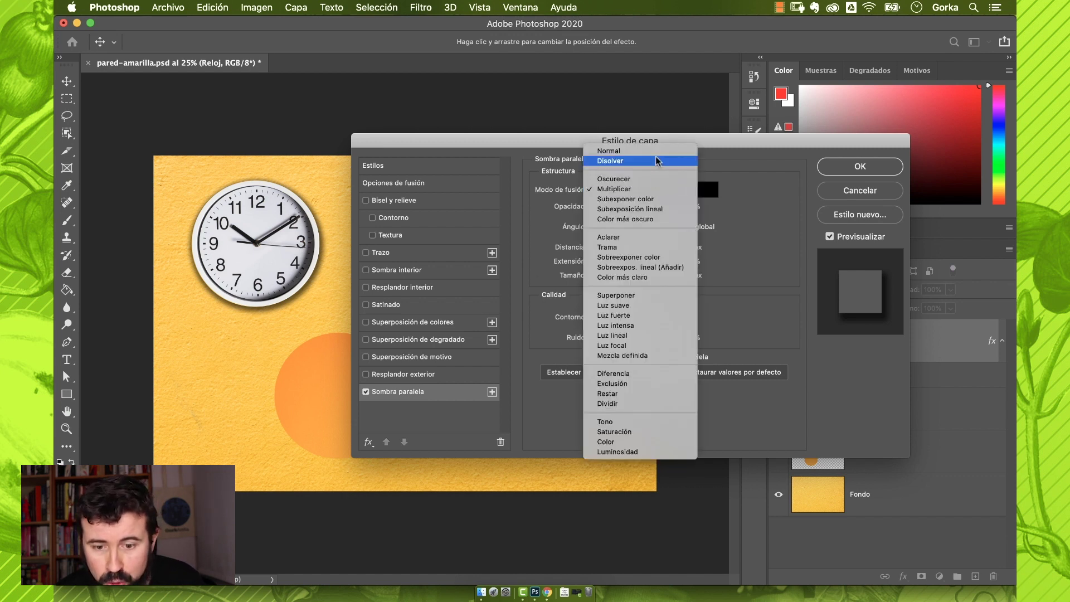
{"action": "left_click", "coordinate": [726, 190]}
- Change the clock's drop shadow colour to a bright blue and raise its opacity to 75%
{"action": "left_click", "coordinate": [717, 188]}
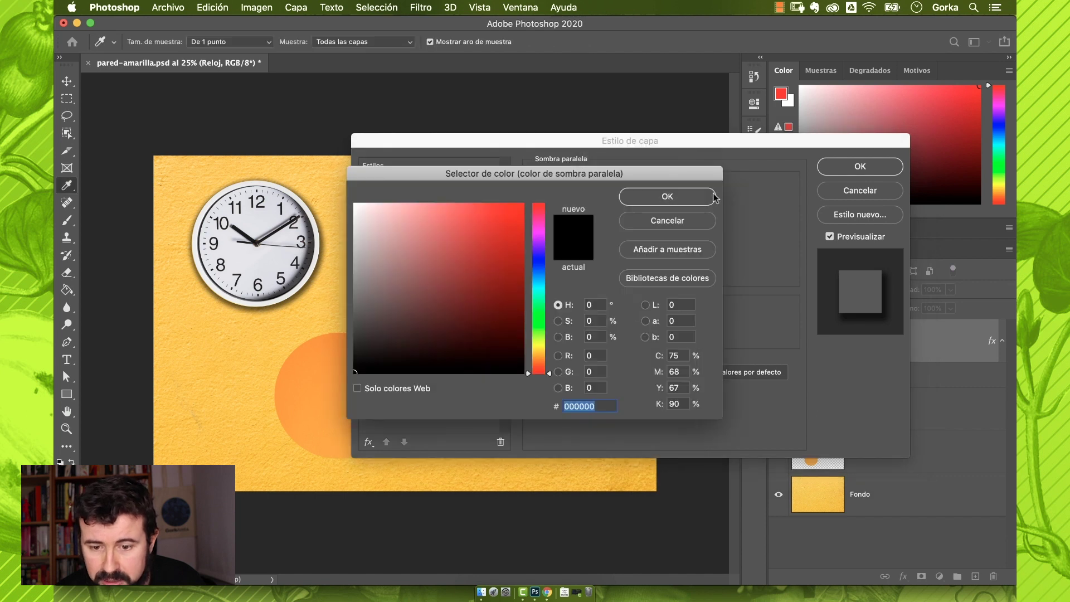
{"action": "left_click", "coordinate": [539, 260]}
{"action": "left_click", "coordinate": [509, 240]}
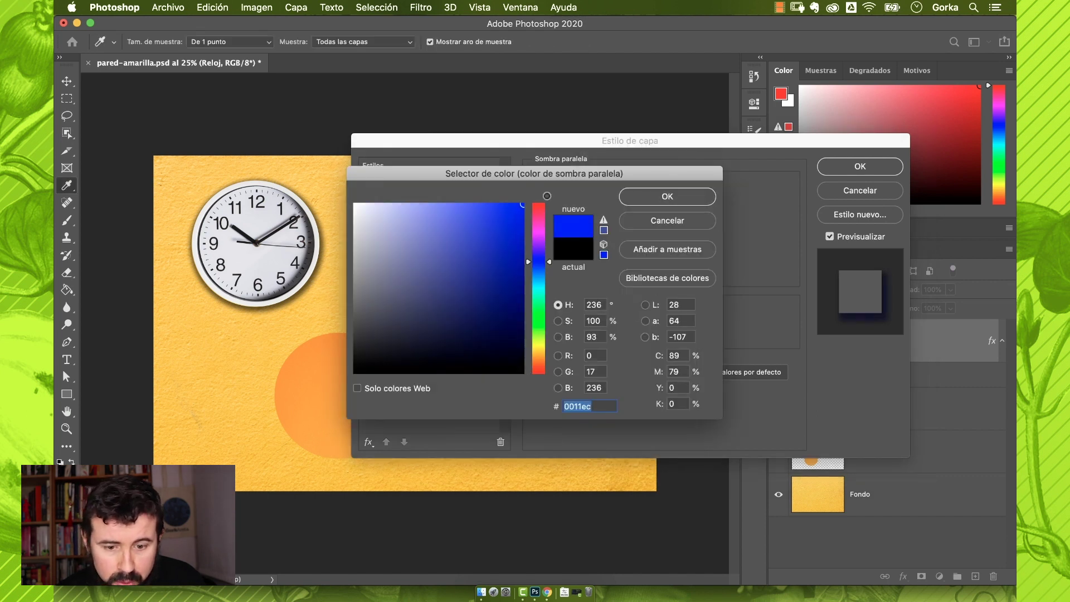
{"action": "left_click", "coordinate": [632, 200]}
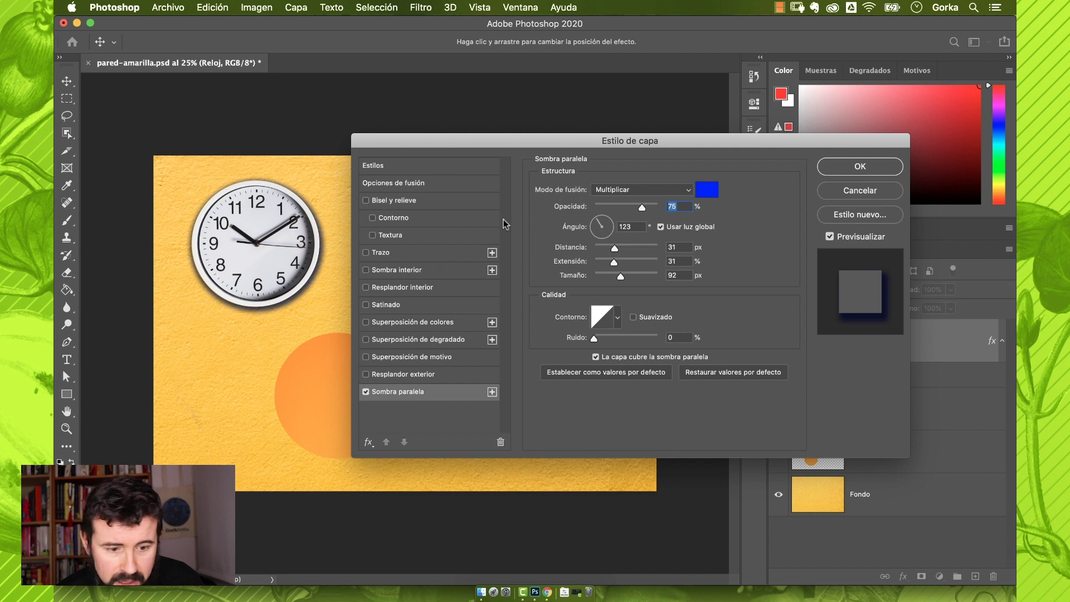
- Try the Normal blend mode on the clock's blue drop shadow
{"action": "left_click", "coordinate": [637, 189]}
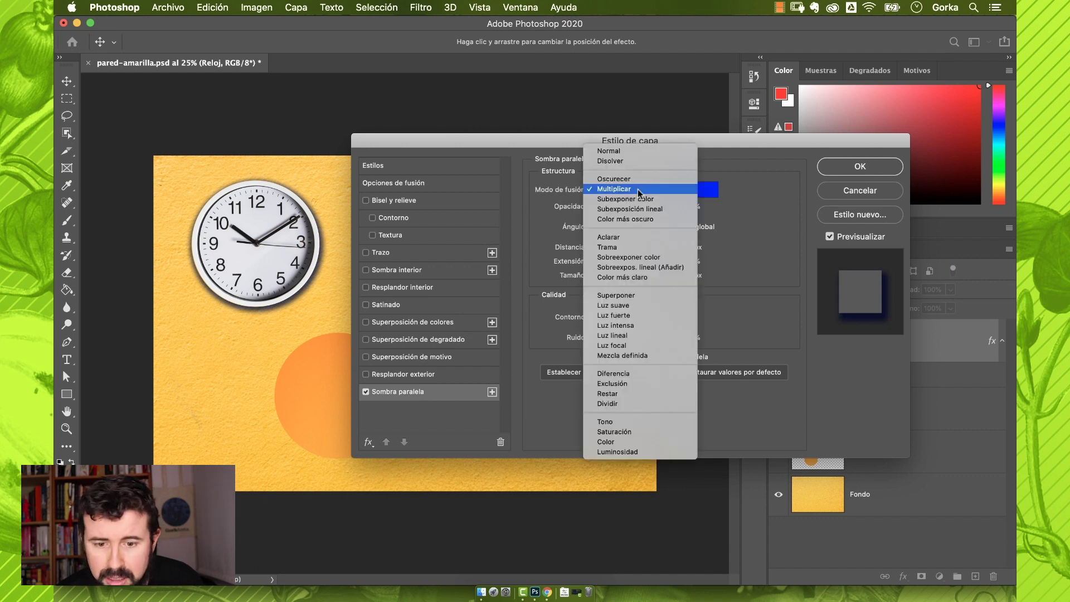
{"action": "left_click", "coordinate": [650, 151]}
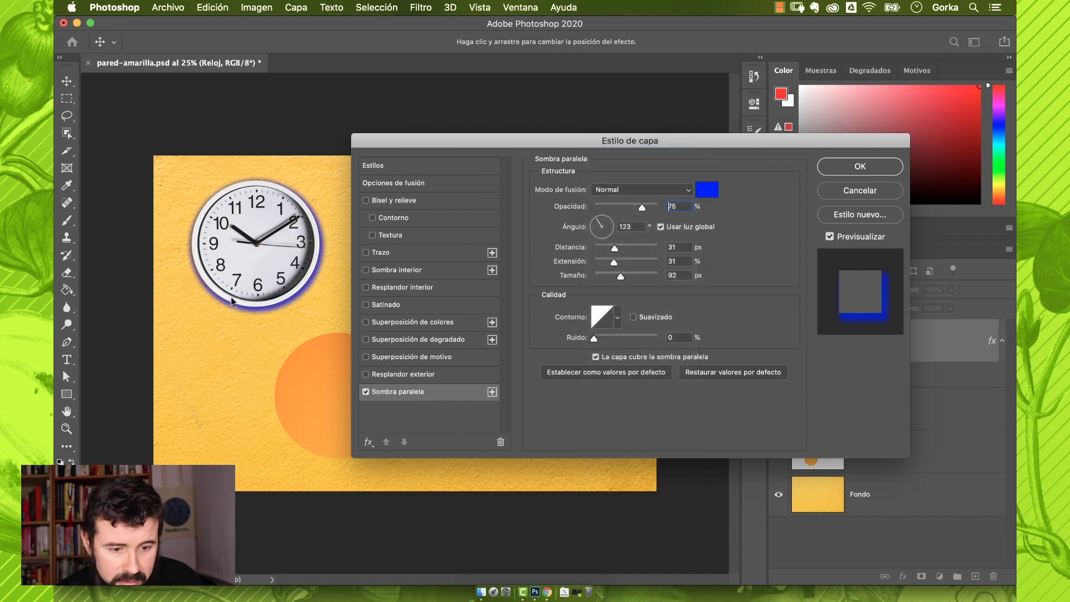
{"action": "key", "text": "super+plus"}
{"action": "key", "text": "super+plus"}
{"action": "key", "text": "super+plus"}
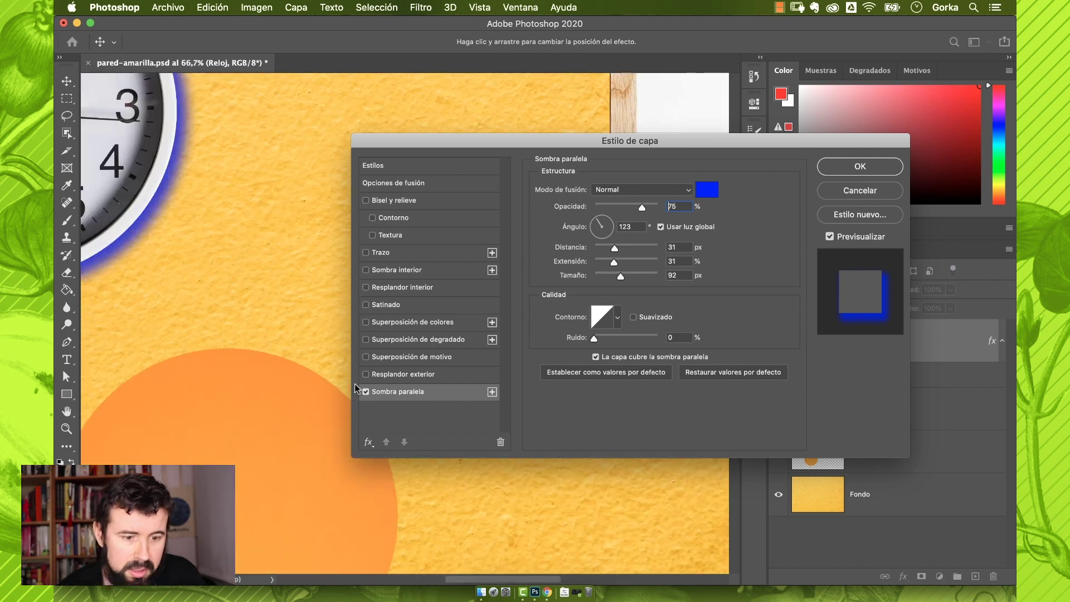
- Return the drop shadow's blend mode to Multiplicar and its colour to black (000000)
{"action": "left_click", "coordinate": [573, 284]}
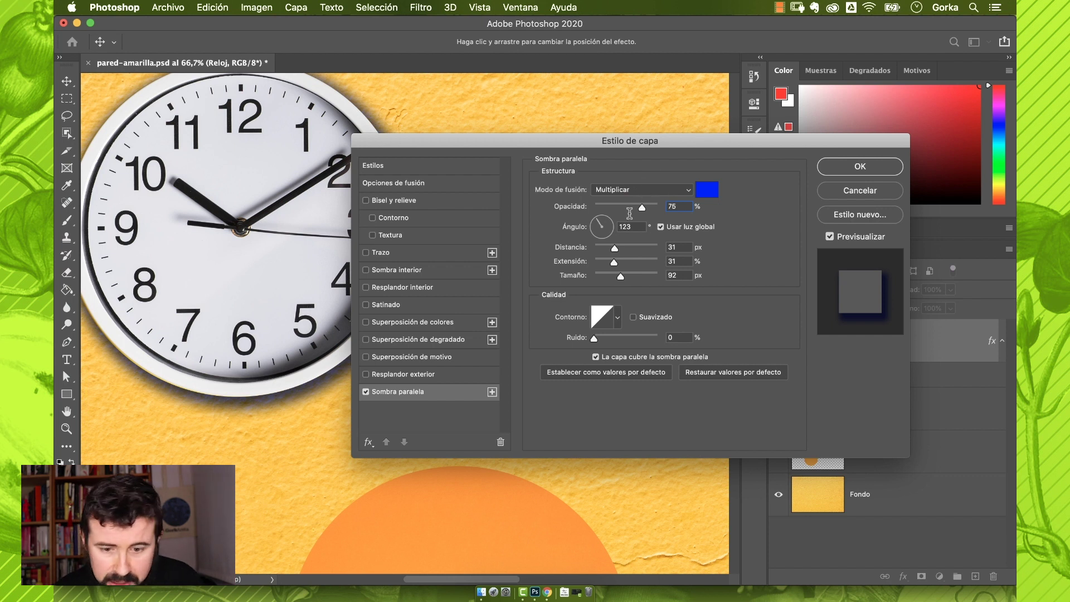
{"action": "left_click", "coordinate": [706, 190]}
{"action": "left_click_drag", "start_coordinate": [508, 366], "coordinate": [532, 387]}
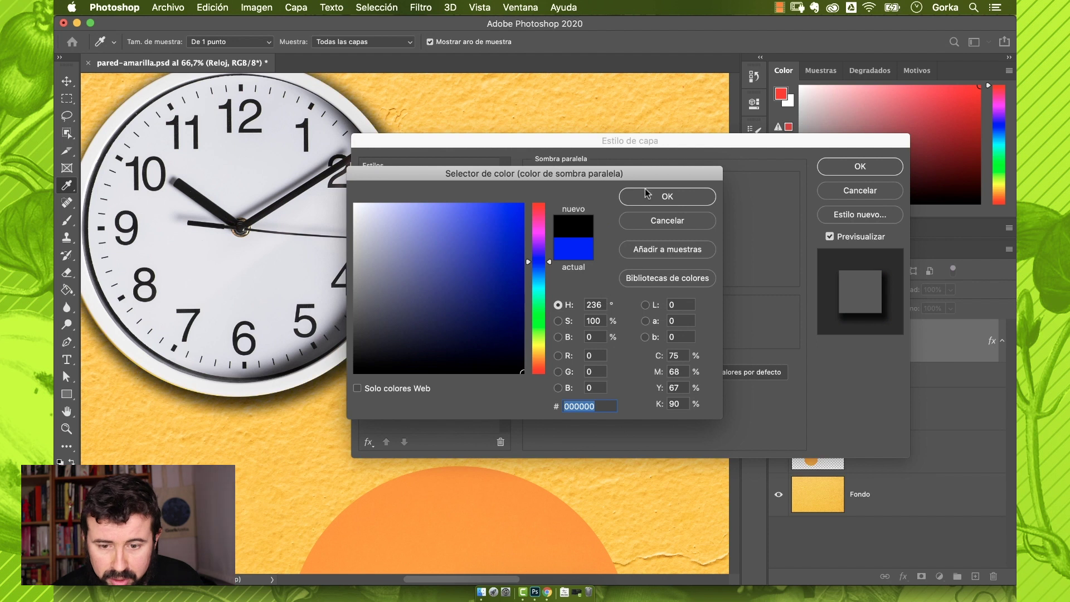
{"action": "left_click", "coordinate": [662, 197]}
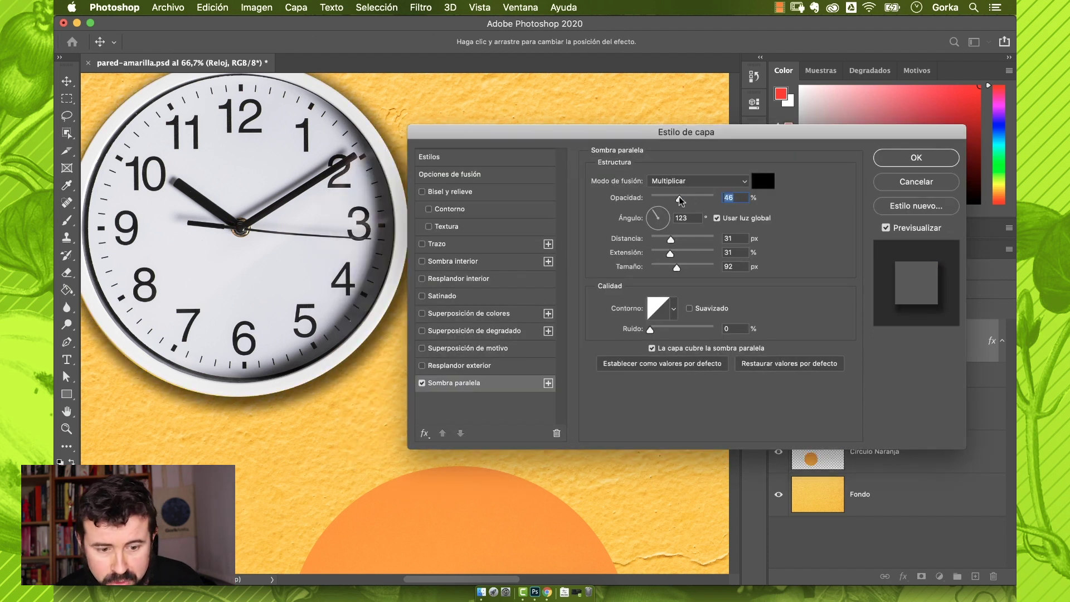
- Set the drop shadow to 48% opacity, 140° angle, 79 px distance, 46% spread and 109 px size
{"action": "left_click_drag", "start_coordinate": [672, 199], "coordinate": [709, 208]}
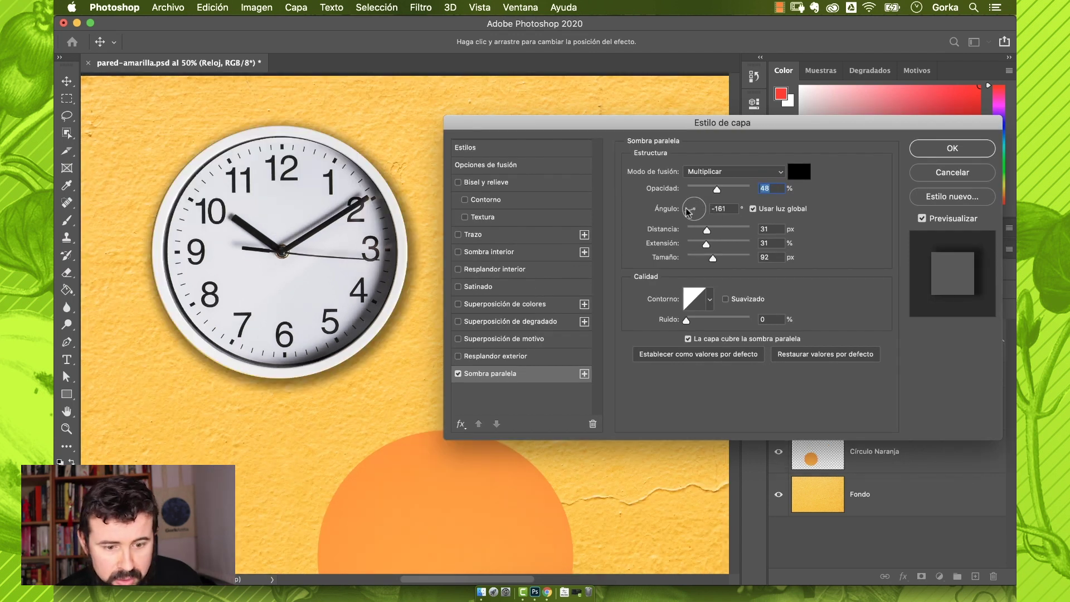
{"action": "left_click_drag", "start_coordinate": [691, 213], "coordinate": [728, 231]}
{"action": "left_click_drag", "start_coordinate": [707, 244], "coordinate": [701, 268]}
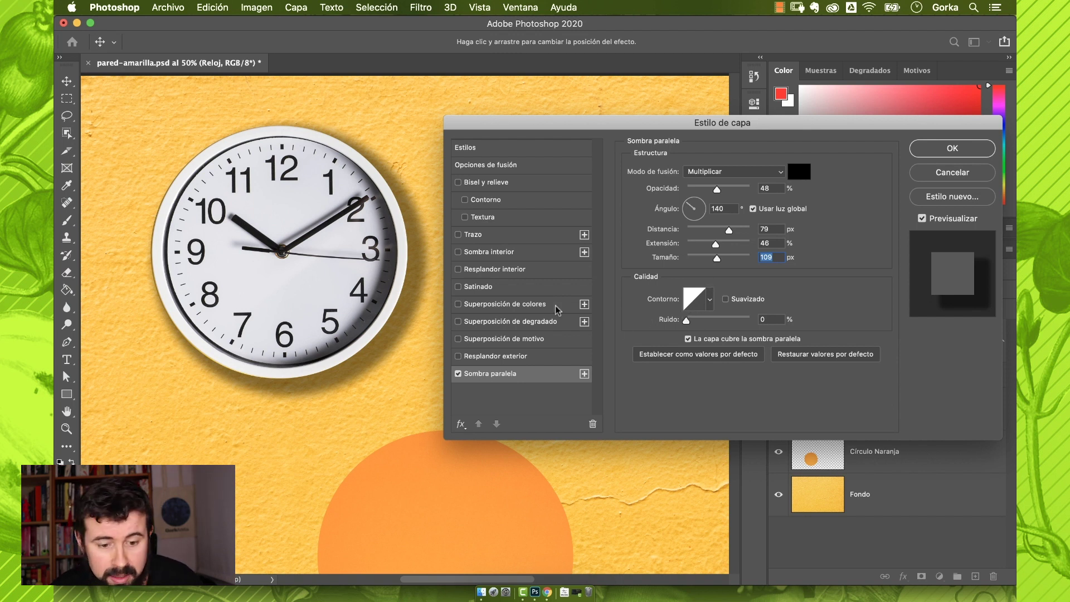
- Try the cone-shaped contour on the drop shadow, and settle on the Cono invertido preset
{"action": "left_click", "coordinate": [710, 300]}
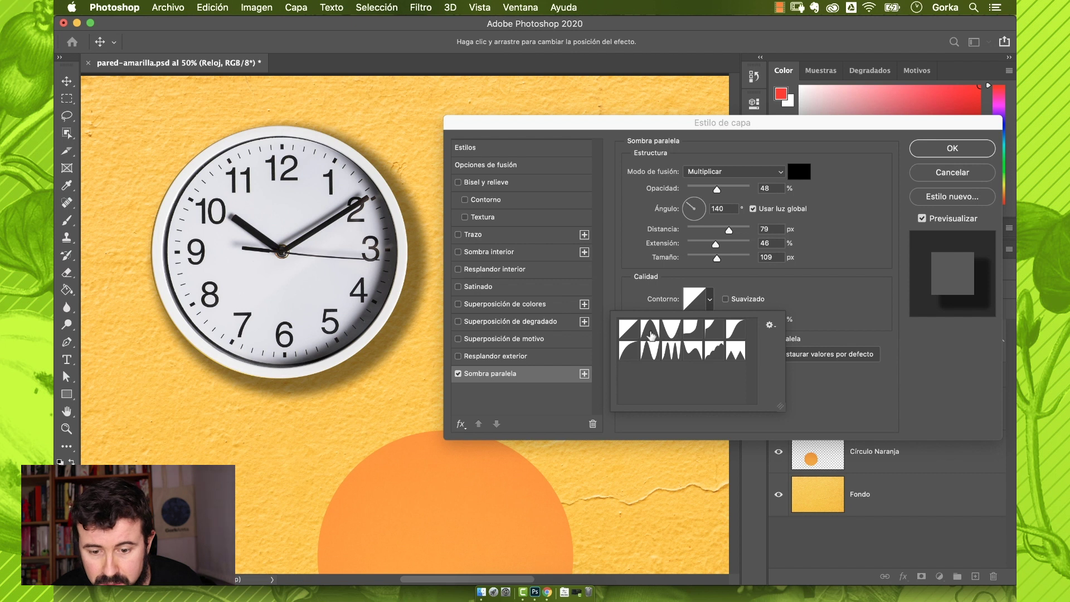
{"action": "left_click", "coordinate": [650, 330]}
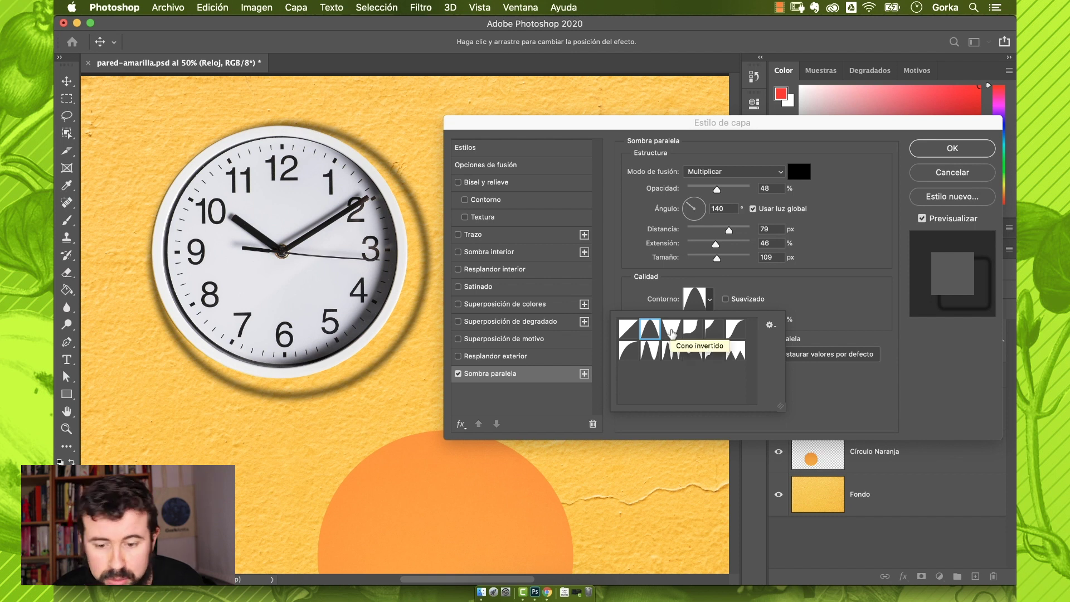
{"action": "left_click", "coordinate": [670, 330]}
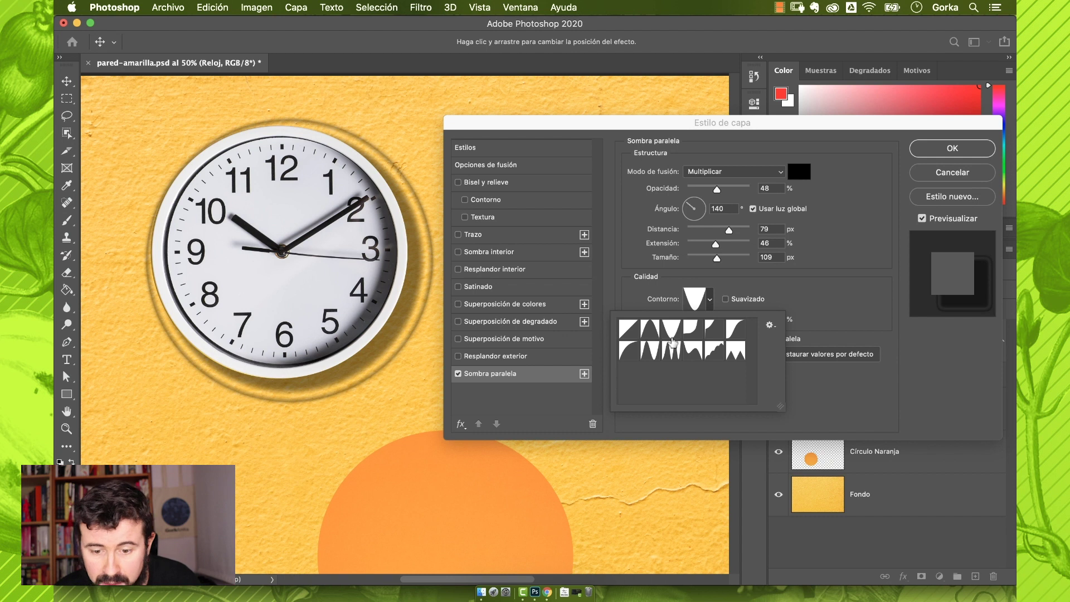
- Try a custom curve for the drop shadow's contour by reshaping the Cono invertido curve, and discard it
{"action": "left_click", "coordinate": [695, 300]}
{"action": "left_click", "coordinate": [696, 301]}
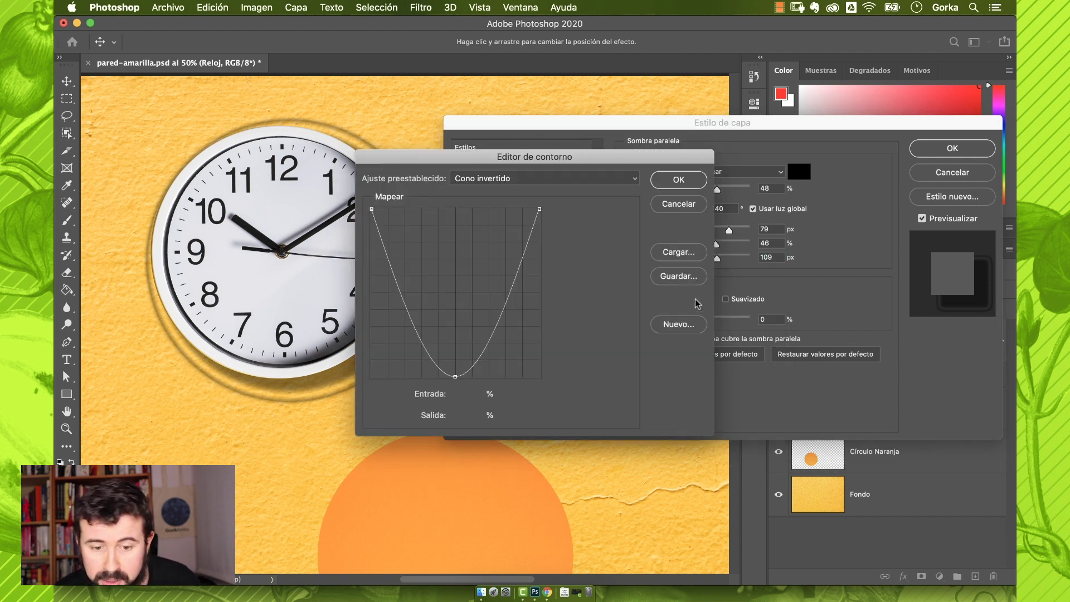
{"action": "left_click_drag", "start_coordinate": [455, 378], "coordinate": [432, 313]}
{"action": "left_click_drag", "start_coordinate": [509, 270], "coordinate": [506, 330]}
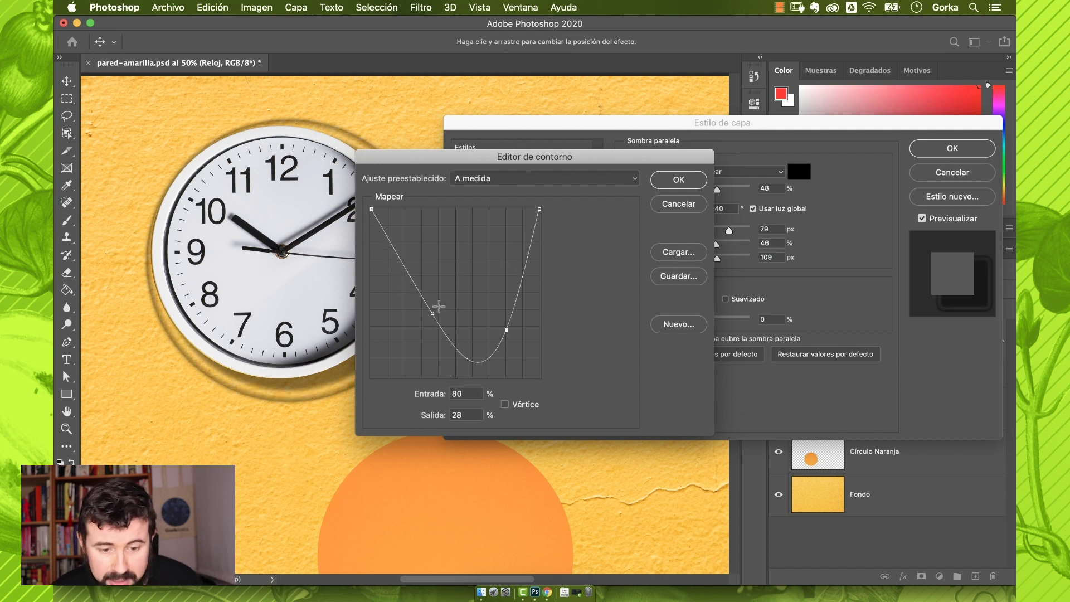
{"action": "left_click_drag", "start_coordinate": [435, 314], "coordinate": [432, 261]}
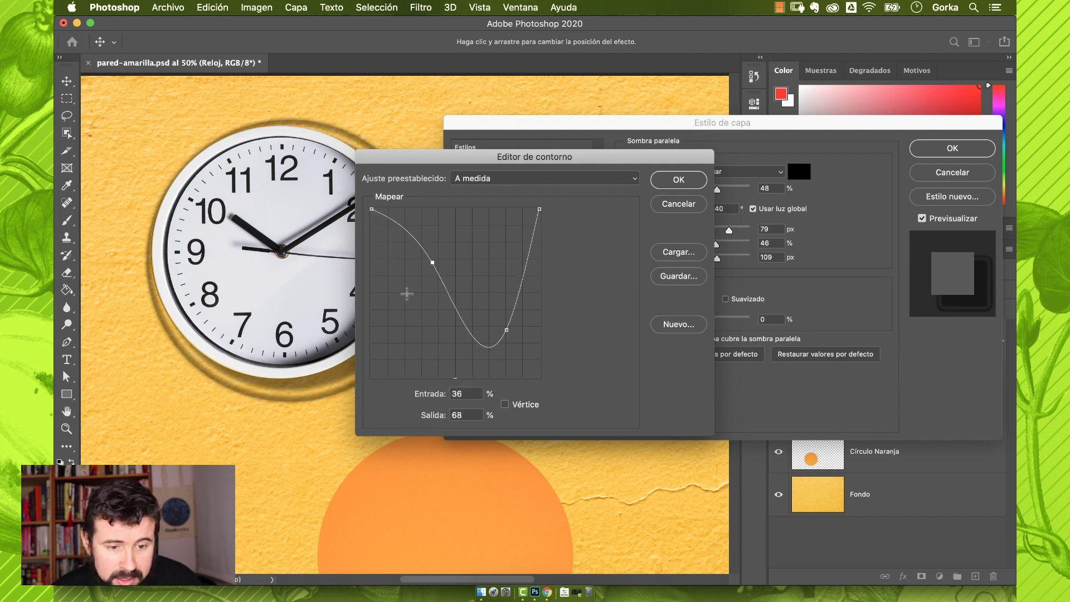
{"action": "left_click", "coordinate": [676, 206]}
- Set the drop shadow's contour to the first preset, the straight linear one
{"action": "left_click", "coordinate": [709, 299]}
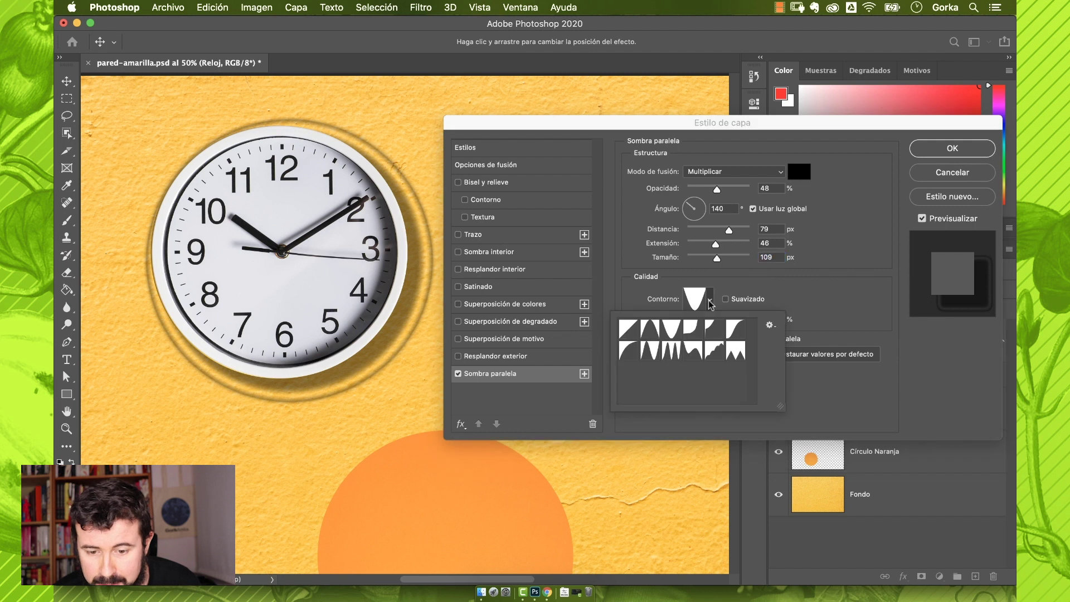
{"action": "left_click", "coordinate": [628, 332]}
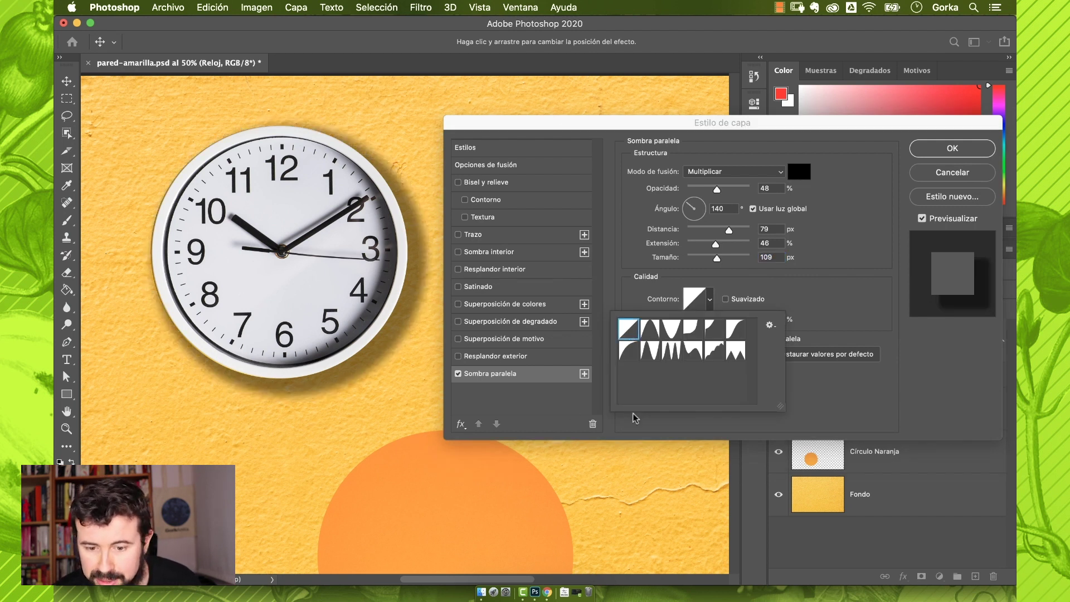
{"action": "left_click", "coordinate": [355, 361]}
- Try 100% noise on the clock's drop shadow, and return the noise to 0%
{"action": "key", "text": "super+plus"}
{"action": "key", "text": "super+plus"}
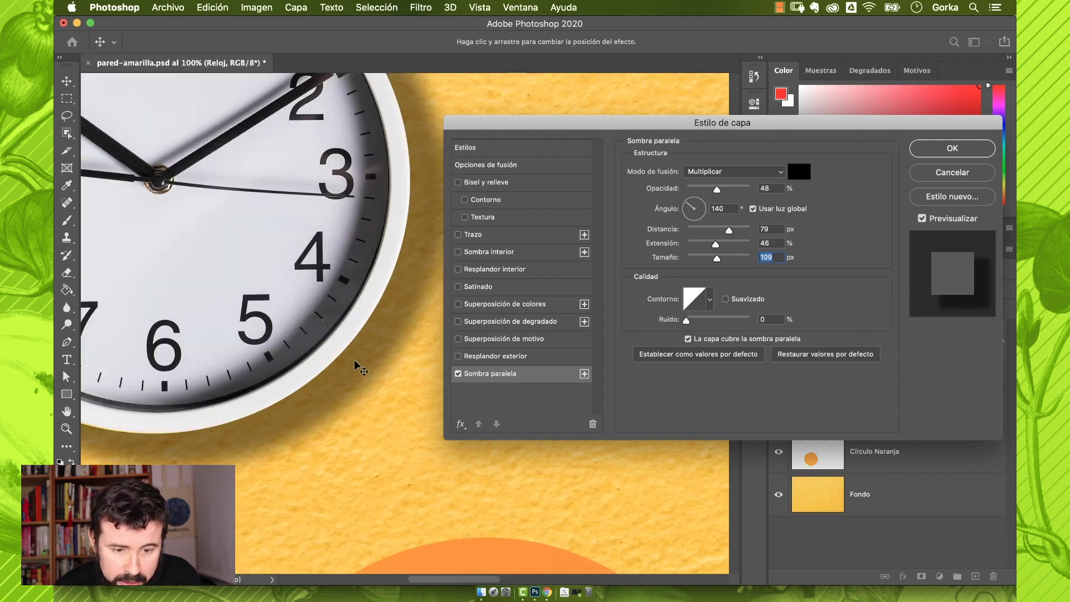
{"action": "key", "text": "super+plus"}
{"action": "key", "text": "super+plus"}
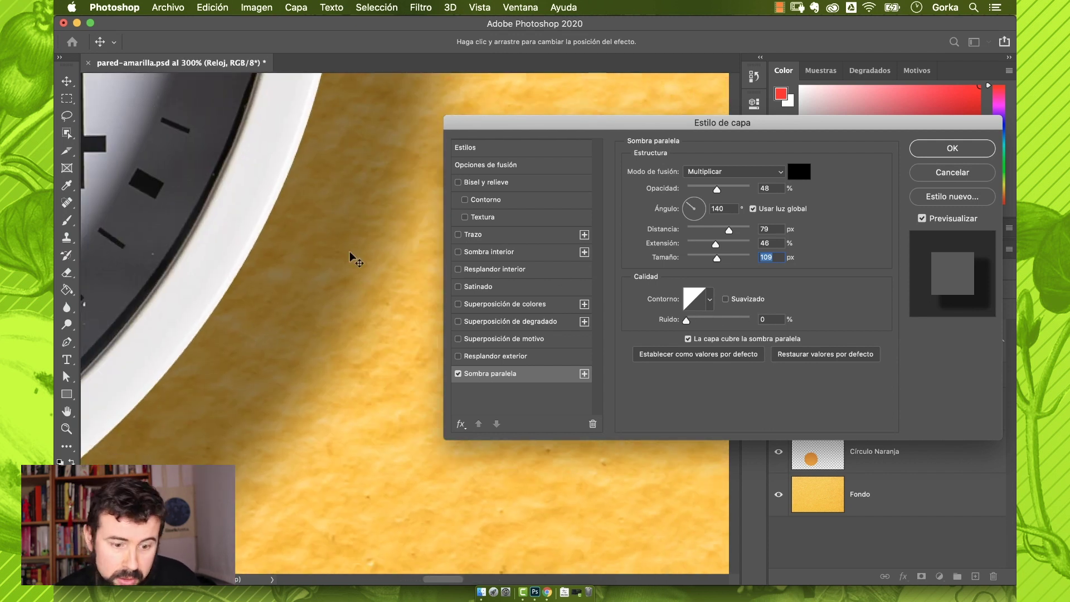
{"action": "left_click_drag", "start_coordinate": [716, 319], "coordinate": [761, 322]}
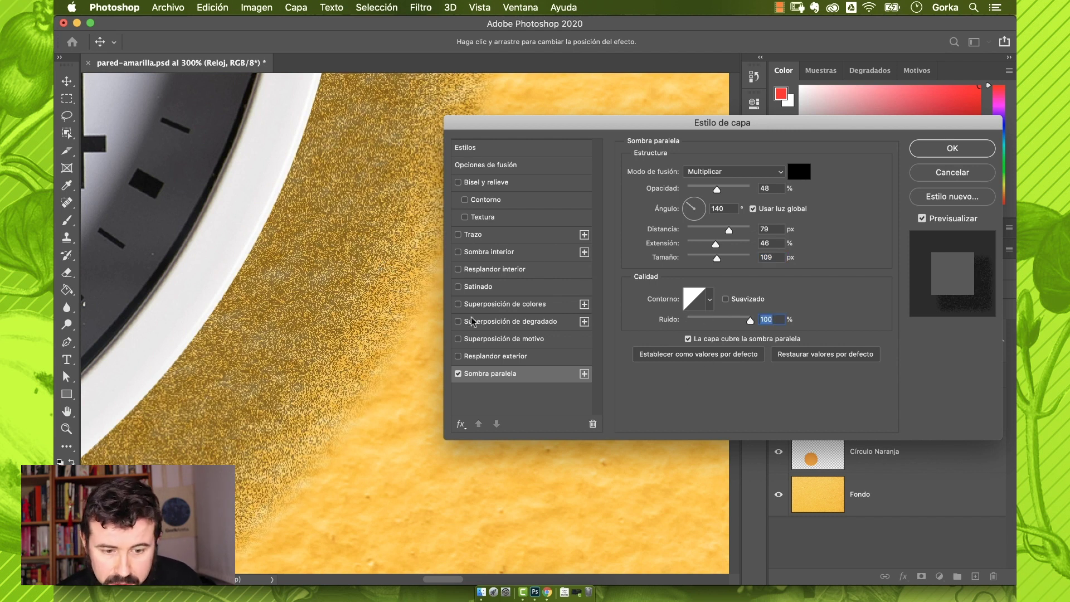
{"action": "left_click_drag", "start_coordinate": [750, 321], "coordinate": [684, 322]}
{"action": "key", "text": "super+minus"}
{"action": "key", "text": "super+minus"}
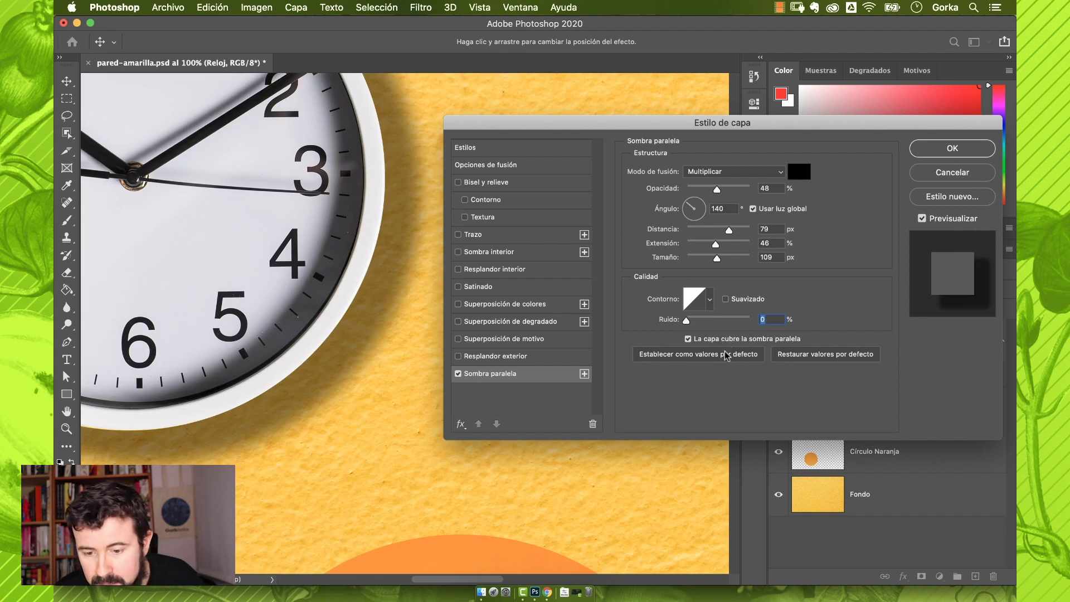
- Try a fill opacity of 0% on the Reloj layer in its blending options
{"action": "left_click", "coordinate": [688, 340]}
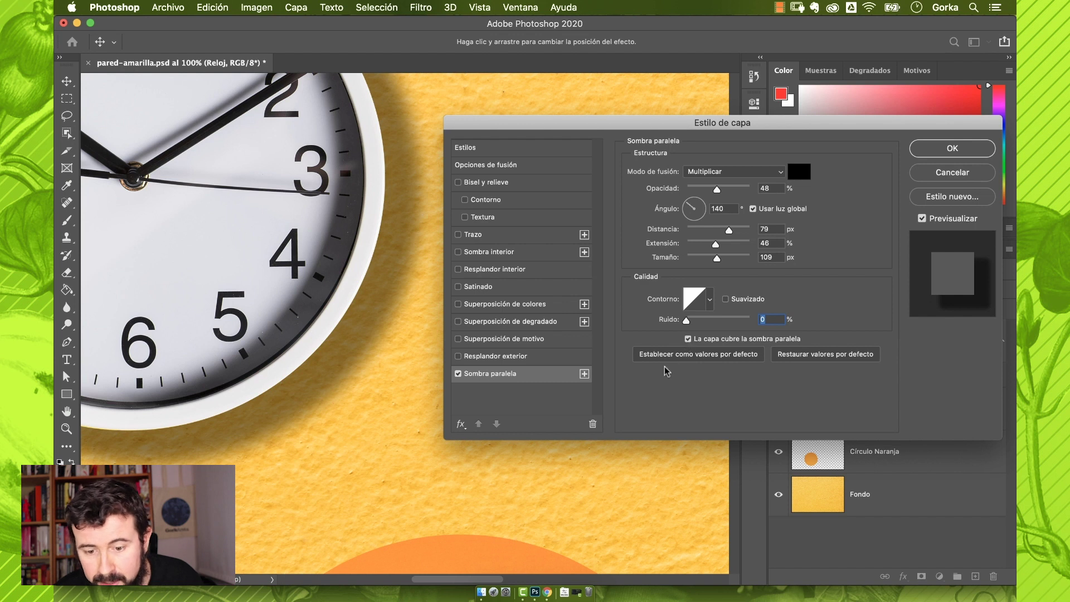
{"action": "left_click", "coordinate": [528, 148]}
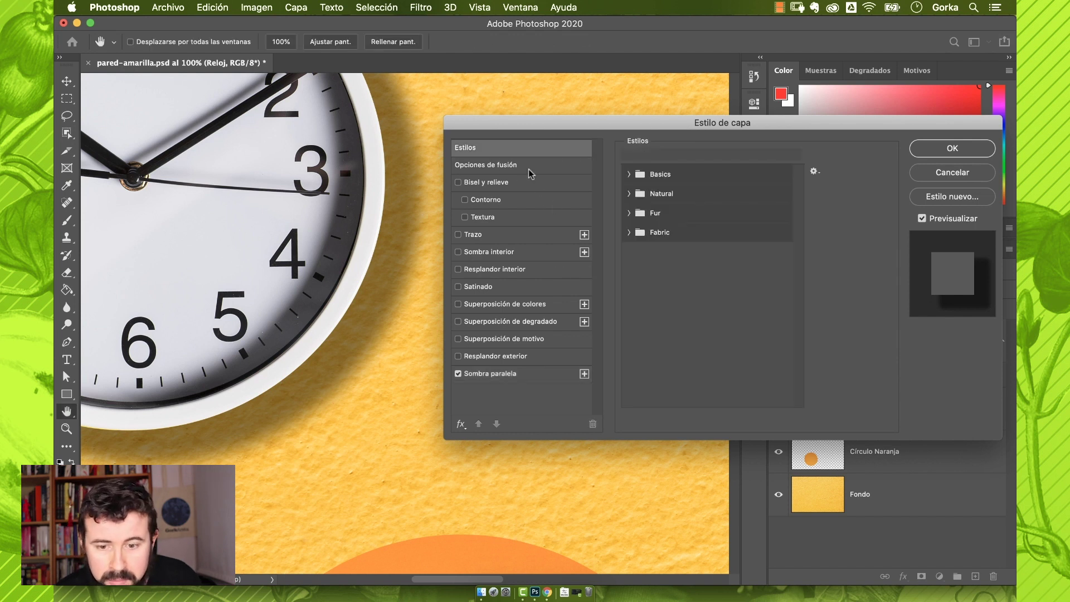
{"action": "left_click", "coordinate": [511, 165]}
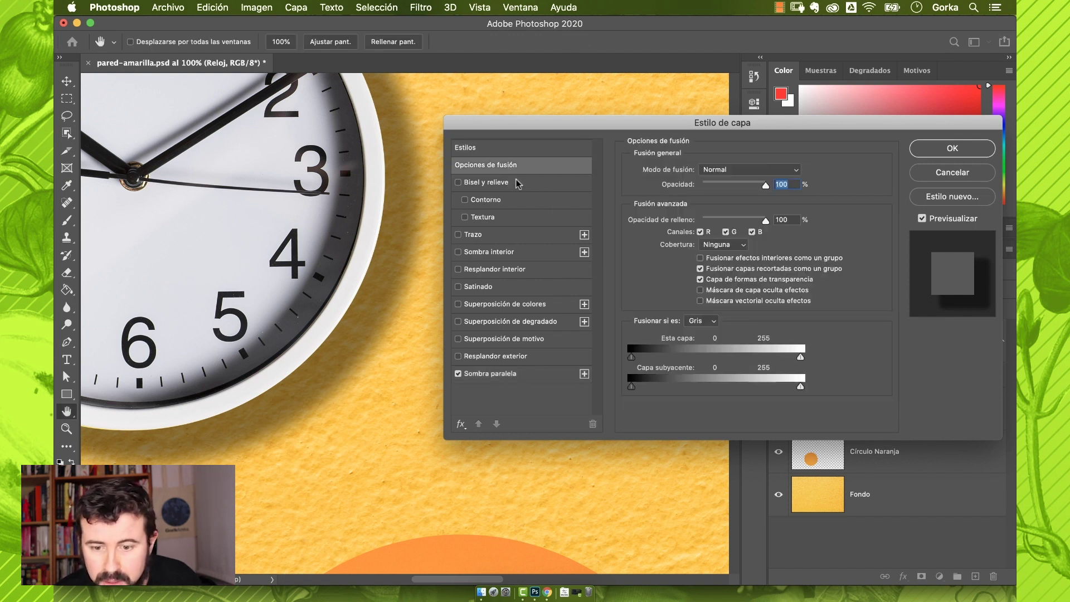
{"action": "left_click_drag", "start_coordinate": [721, 220], "coordinate": [702, 217]}
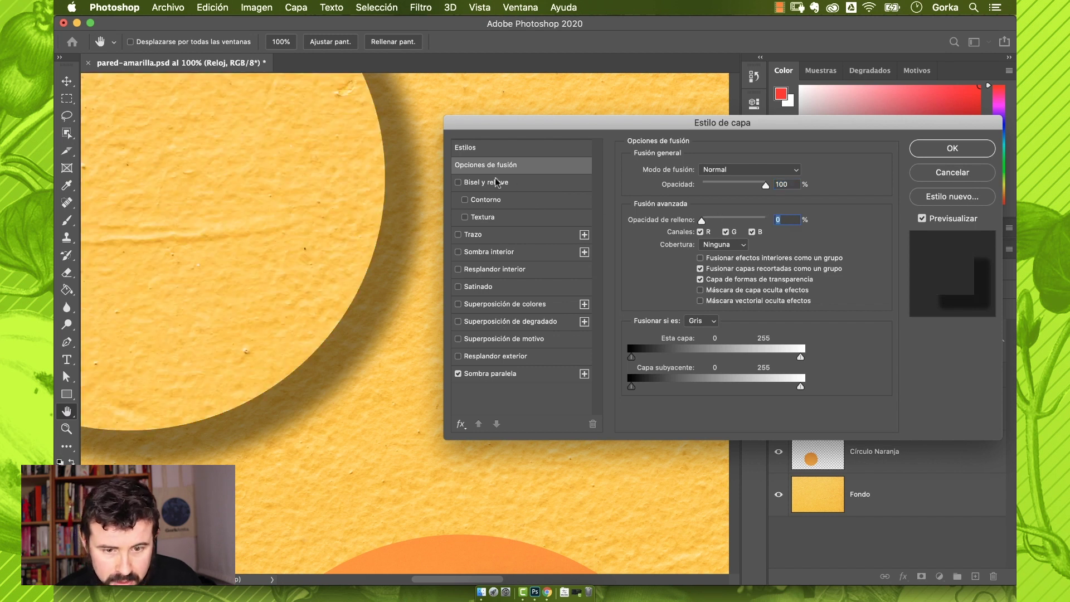
- Turn off the "La capa cubre la sombra paralela" option, and restore the Reloj layer's fill opacity to 100%
{"action": "left_click", "coordinate": [518, 374]}
{"action": "left_click", "coordinate": [688, 338]}
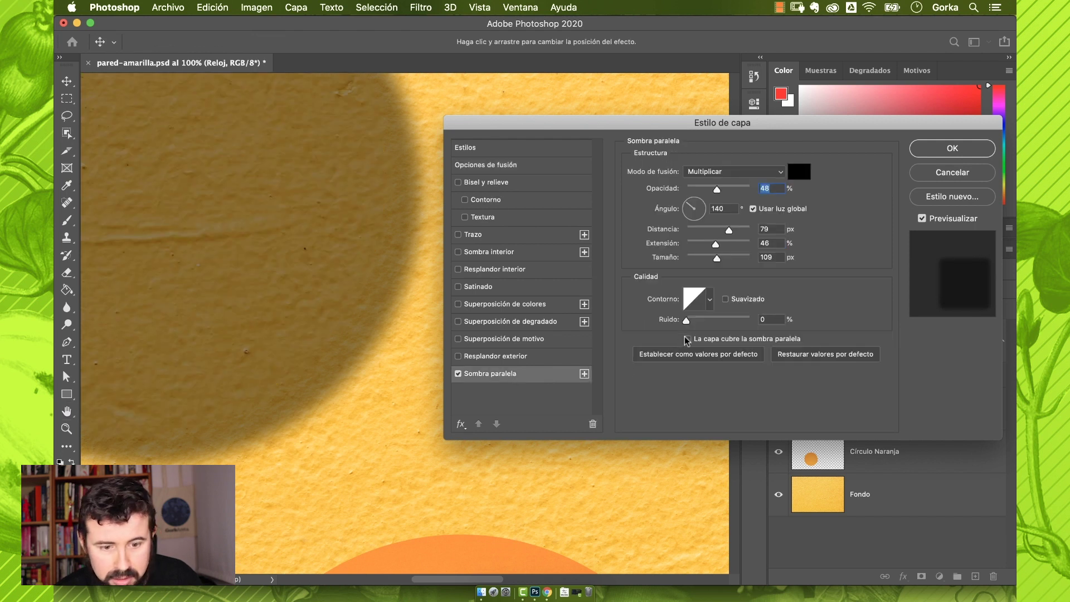
{"action": "left_click", "coordinate": [688, 339]}
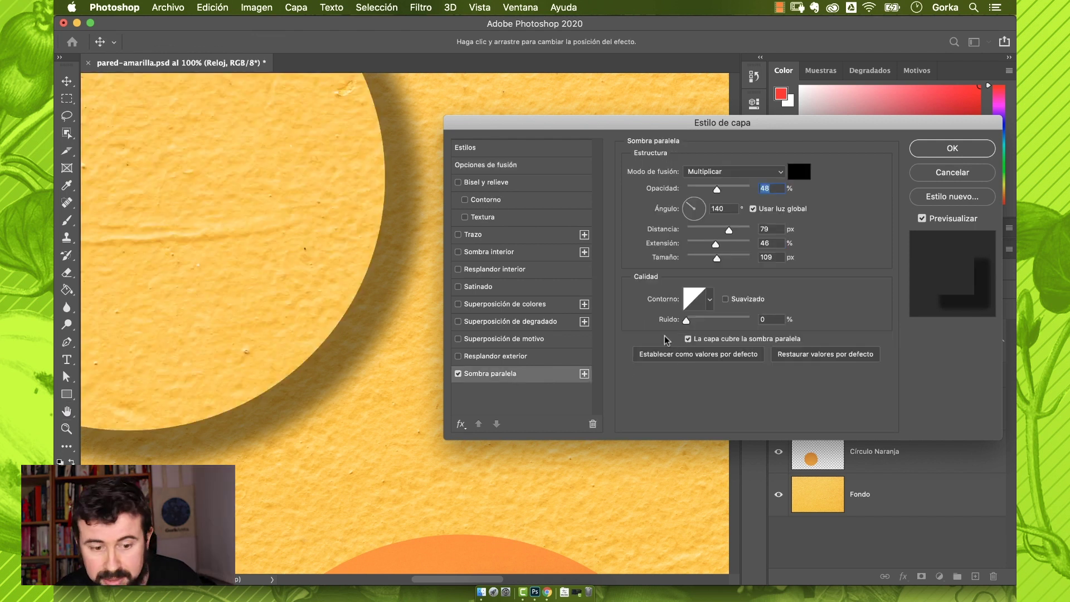
{"action": "key", "text": "super+minus"}
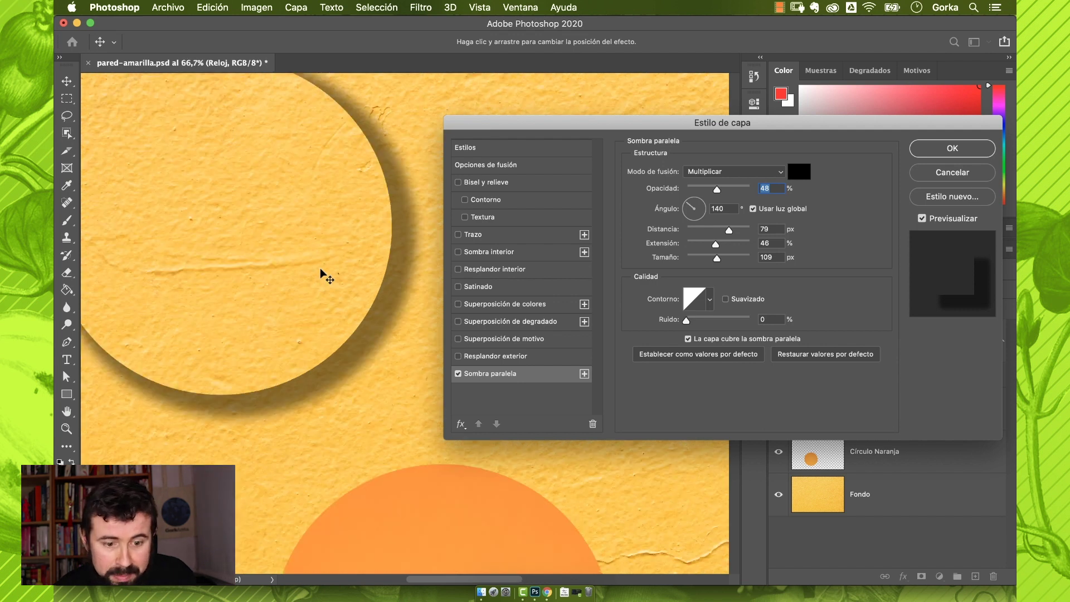
{"action": "left_click", "coordinate": [688, 339]}
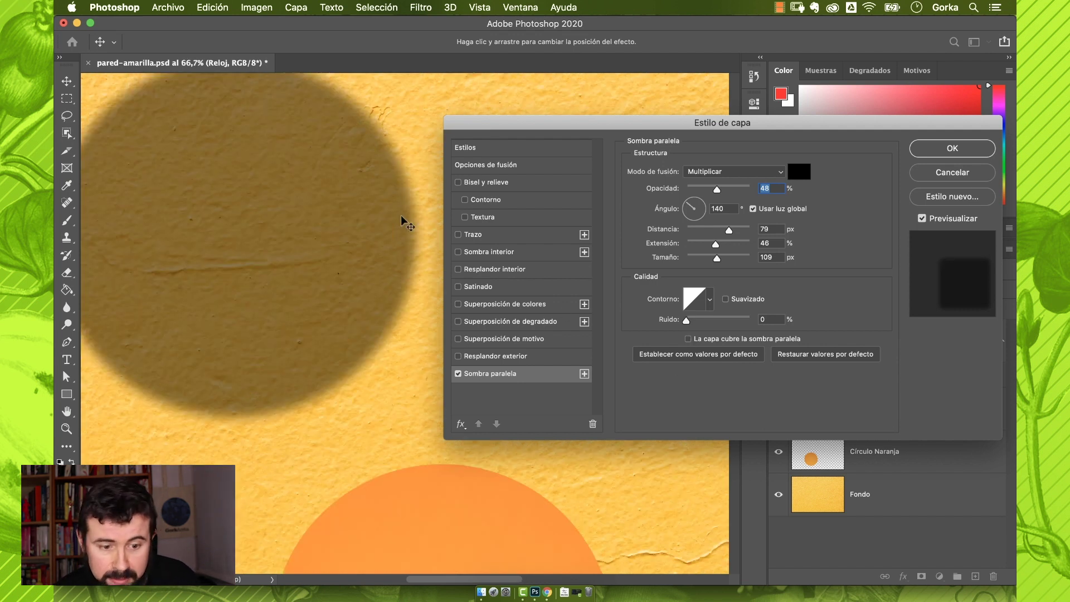
{"action": "scroll", "coordinate": [233, 302], "scroll_direction": "up", "scroll_amount": 3}
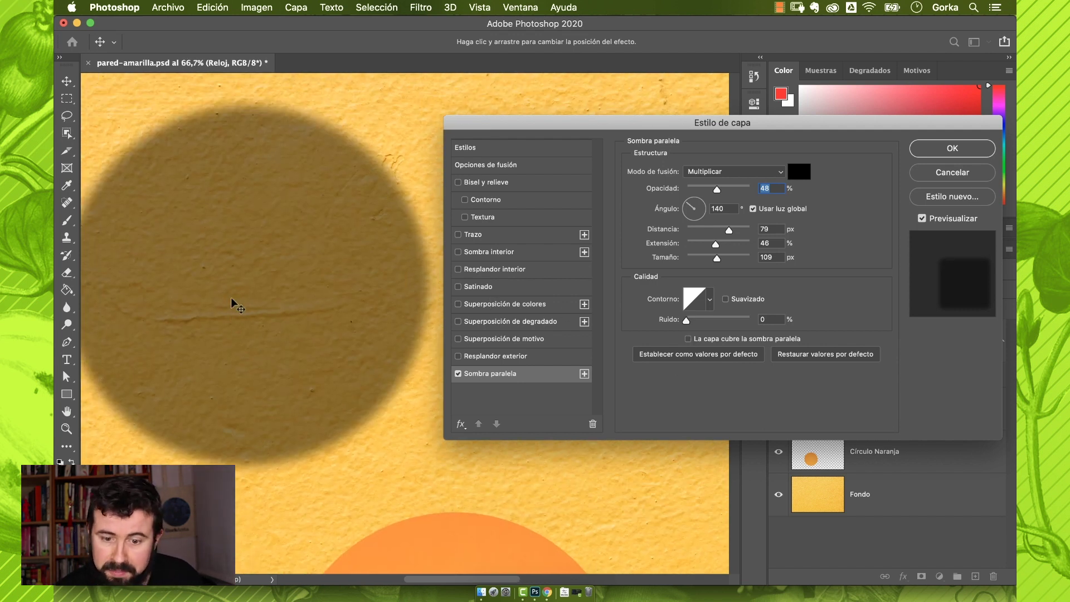
{"action": "left_click", "coordinate": [501, 165]}
{"action": "left_click_drag", "start_coordinate": [703, 221], "coordinate": [794, 218]}
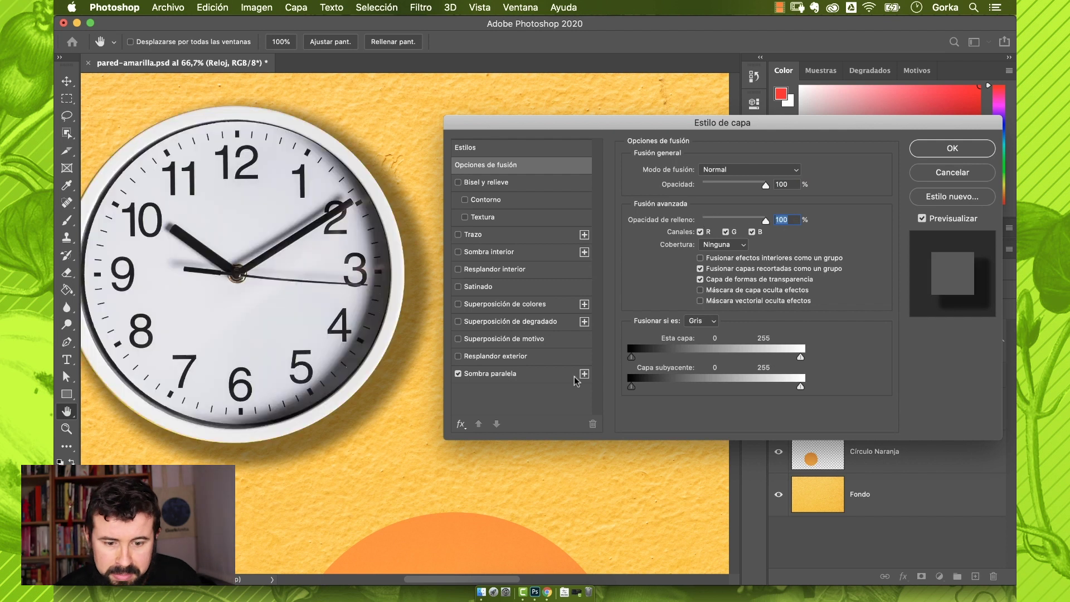
- Reposition the clock's drop shadow directly on the canvas, farther out from the clock, and apply the layer style
{"action": "left_click", "coordinate": [510, 374]}
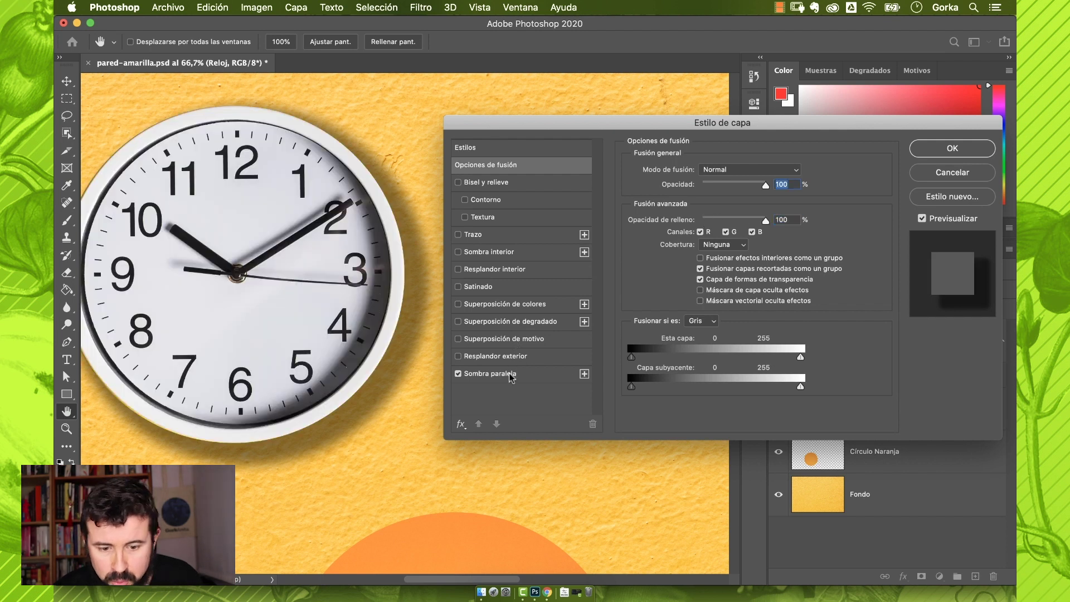
{"action": "left_click", "coordinate": [511, 376]}
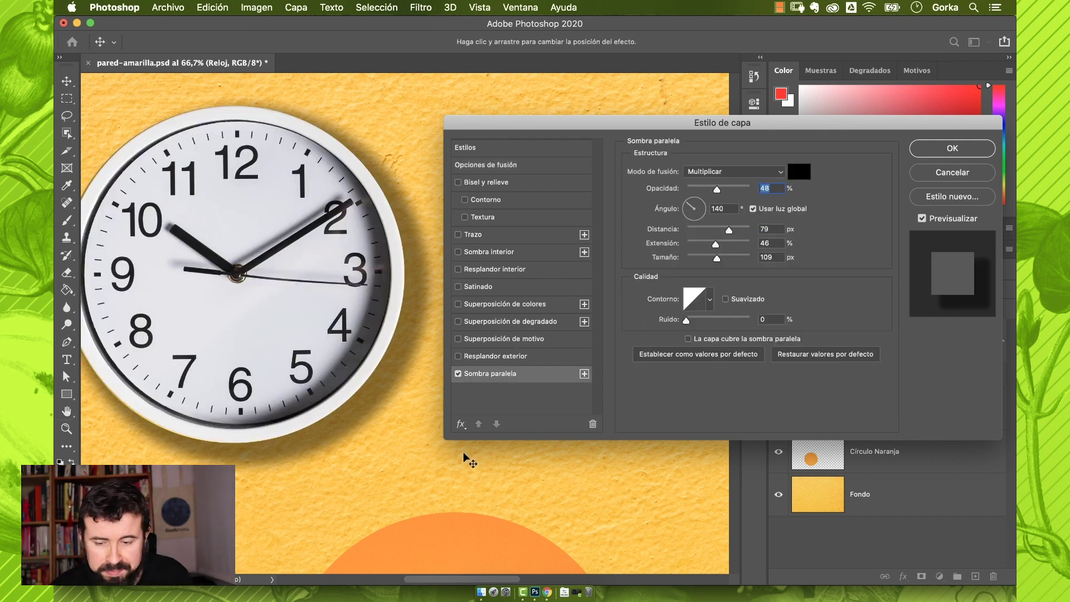
{"action": "left_click_drag", "start_coordinate": [467, 457], "coordinate": [472, 470]}
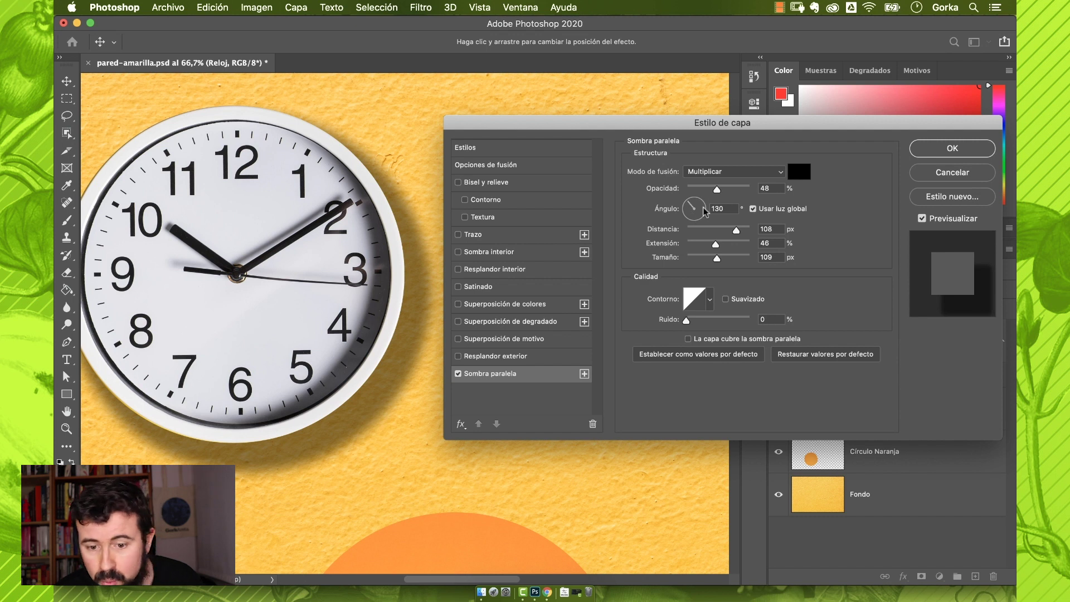
{"action": "mouse_move", "coordinate": [302, 267]}
{"action": "left_mouse_down"}
{"action": "mouse_move", "coordinate": [323, 323]}
{"action": "mouse_move", "coordinate": [346, 346]}
{"action": "mouse_move", "coordinate": [377, 168]}
{"action": "mouse_move", "coordinate": [324, 263]}
{"action": "mouse_move", "coordinate": [312, 266]}
{"action": "left_mouse_up"}
{"action": "left_click", "coordinate": [936, 149]}
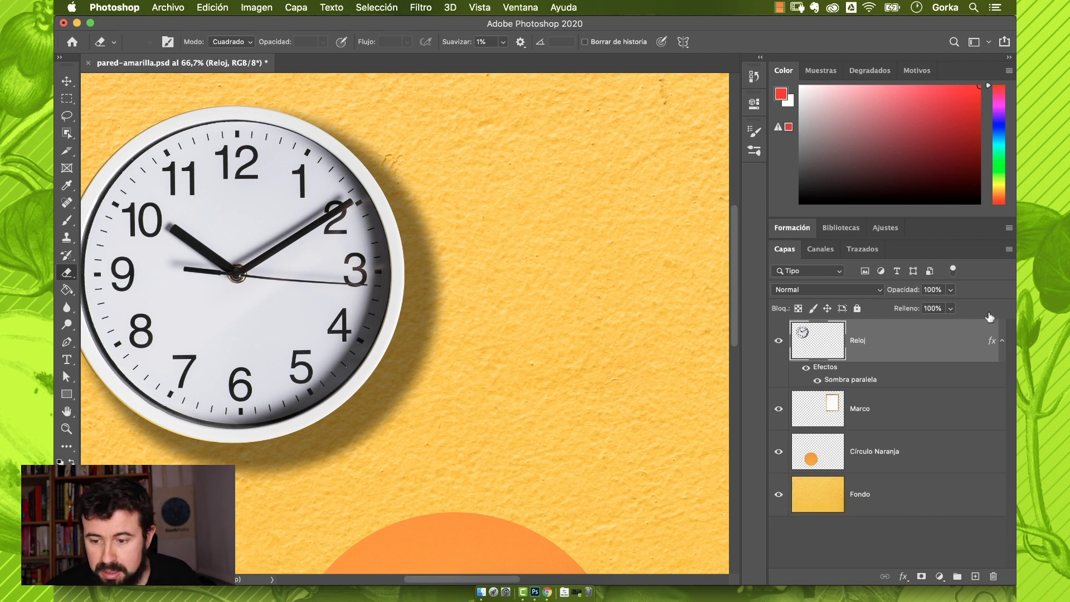
- Collapse and re-expand the Reloj layer's effects list, and try hiding its Sombra paralela effect
{"action": "left_click", "coordinate": [1002, 341]}
{"action": "left_click", "coordinate": [1002, 342]}
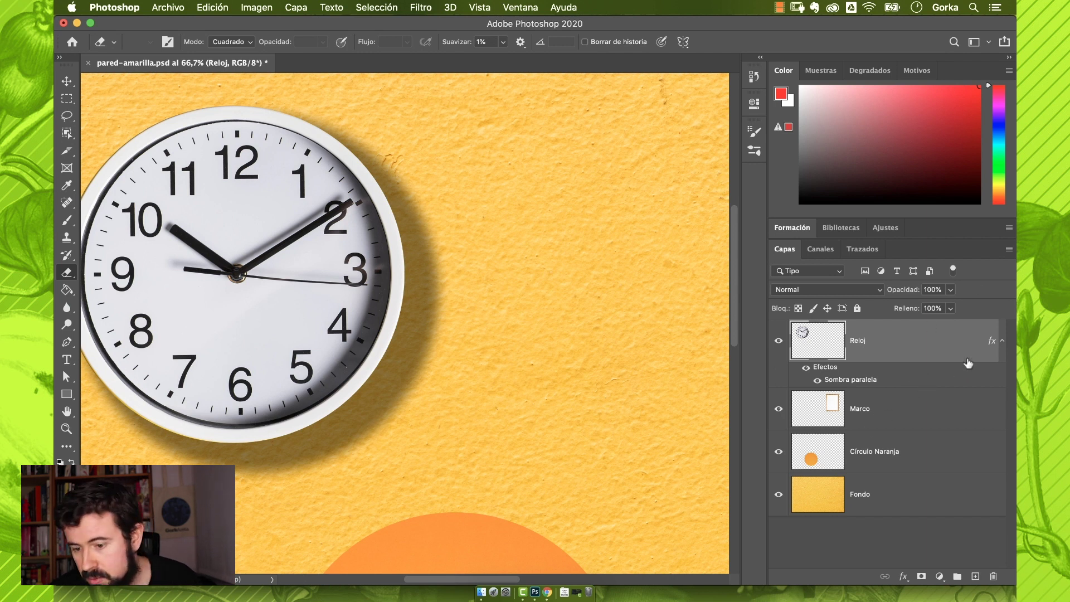
{"action": "left_click", "coordinate": [1002, 341]}
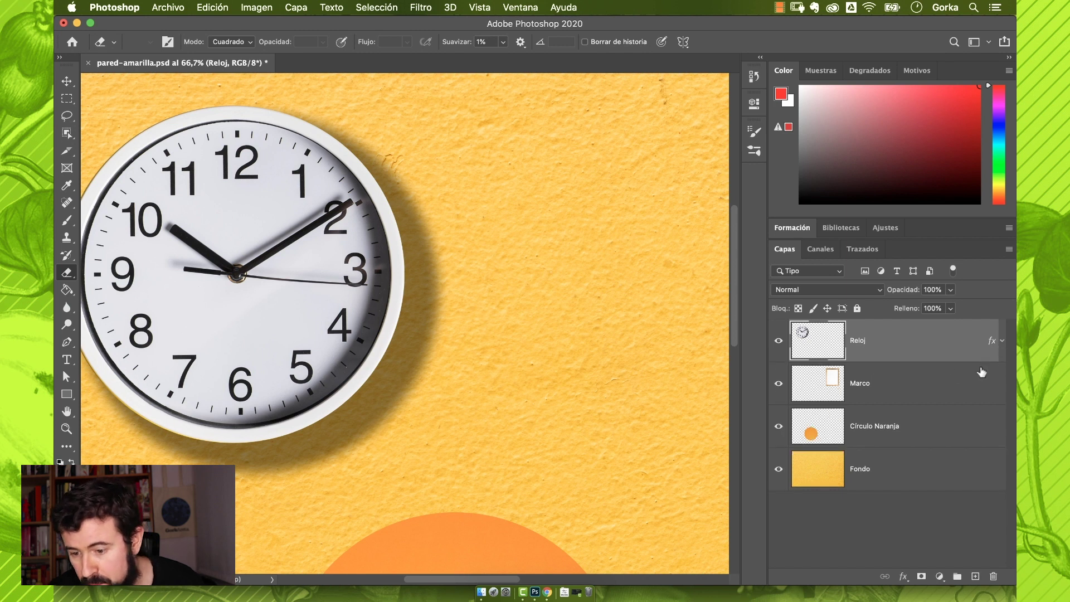
{"action": "left_click", "coordinate": [1002, 341]}
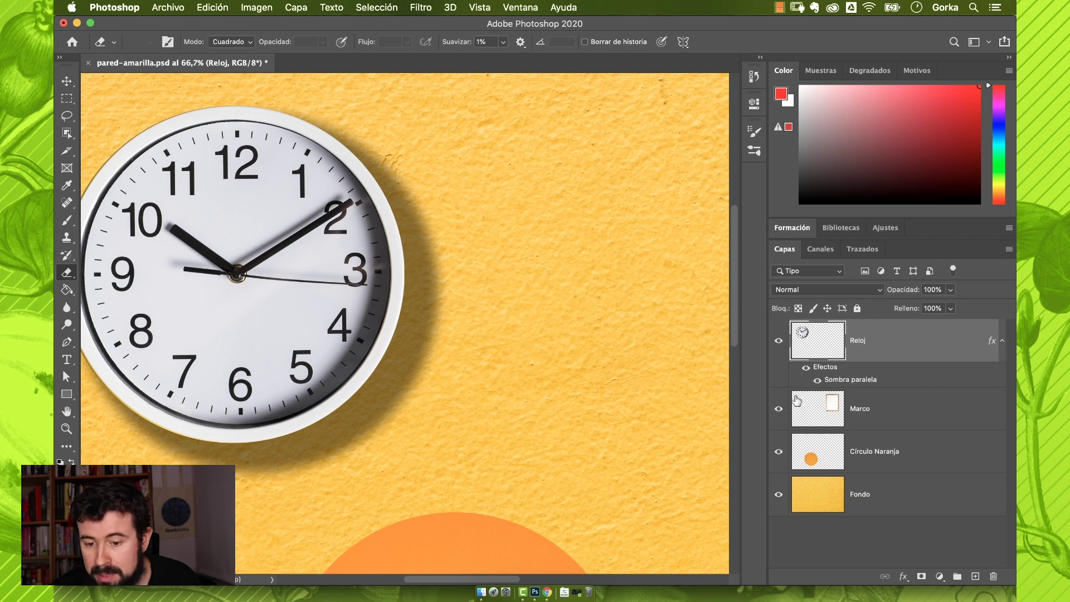
{"action": "left_click", "coordinate": [817, 381]}
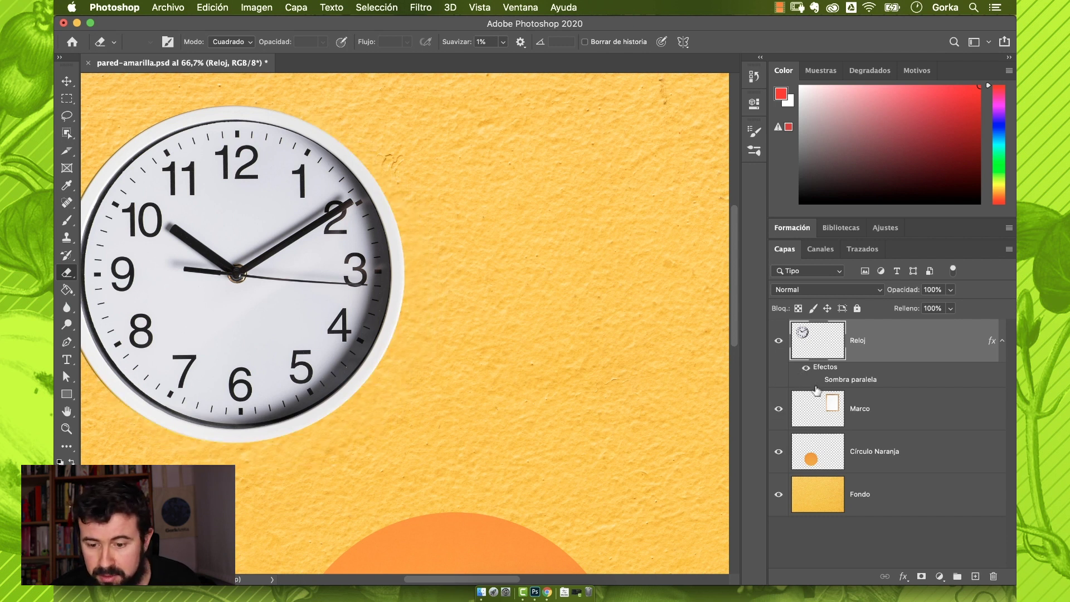
{"action": "key", "text": "super+z"}
- Add an inner shadow to the Círculo Naranja layer with 44% opacity, 141° angle, 137 px distance, 20% choke and 49 px size
{"action": "key", "text": "super+minus"}
{"action": "scroll", "coordinate": [598, 393], "scroll_direction": "down", "scroll_amount": 8}
{"action": "scroll", "coordinate": [598, 393], "scroll_direction": "right", "scroll_amount": 2}
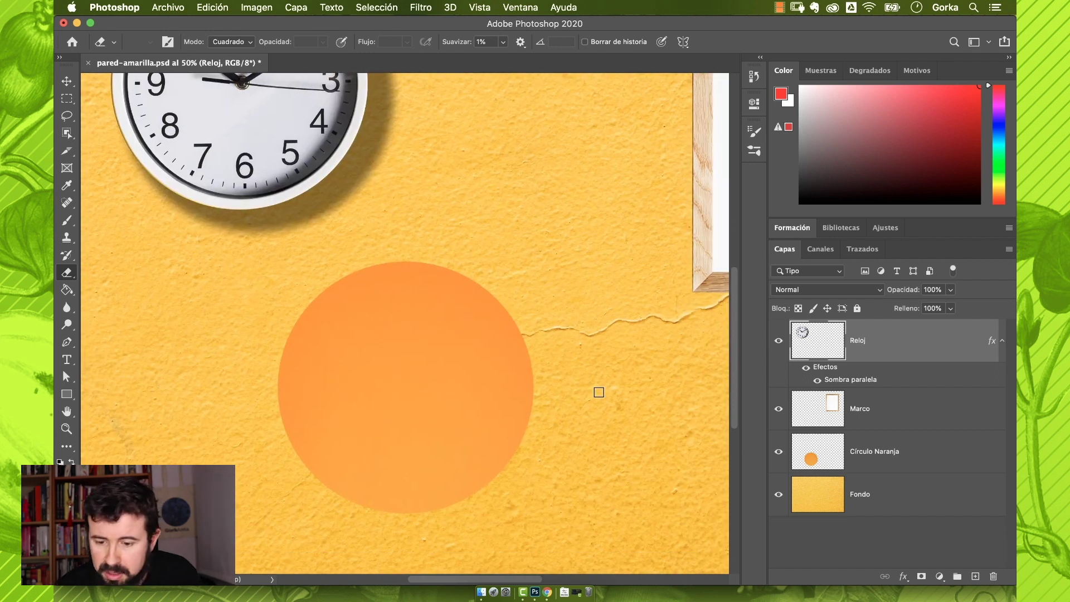
{"action": "left_click", "coordinate": [929, 462]}
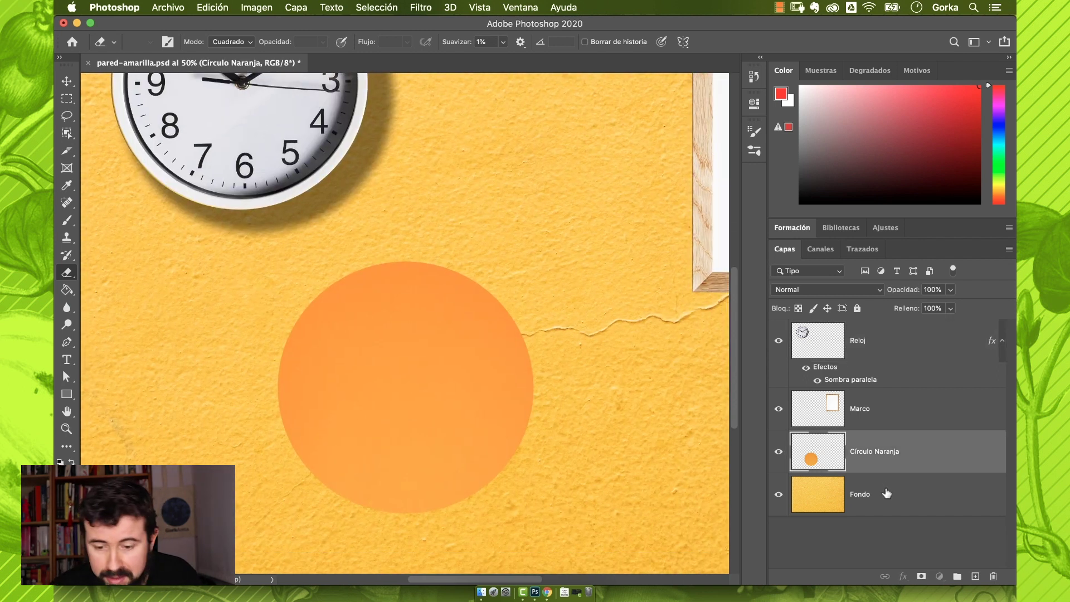
{"action": "double_click", "coordinate": [950, 454]}
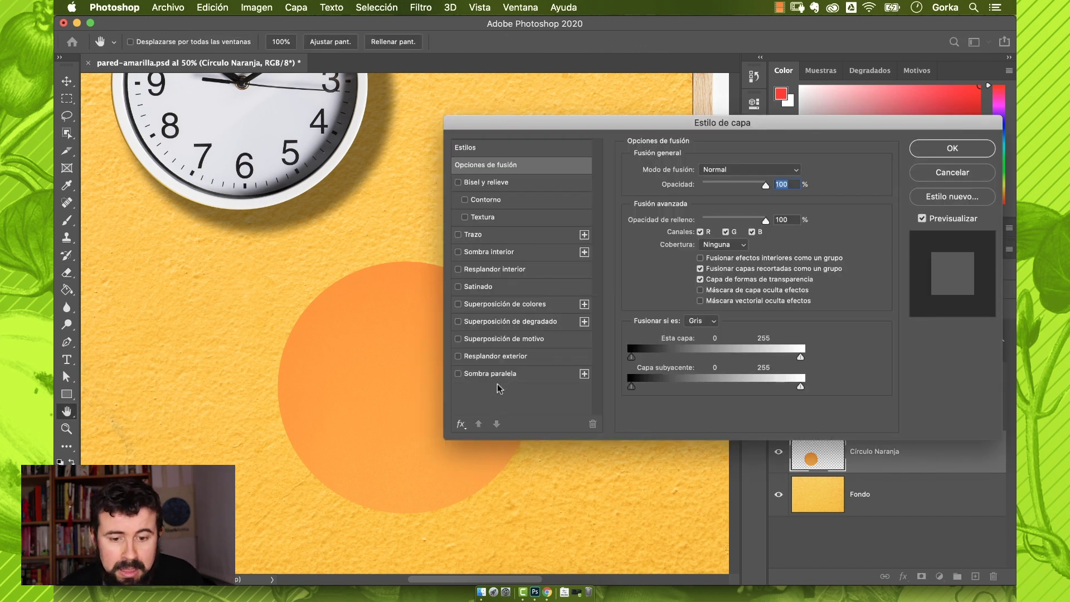
{"action": "left_click", "coordinate": [459, 252]}
{"action": "left_click_drag", "start_coordinate": [535, 122], "coordinate": [598, 152]}
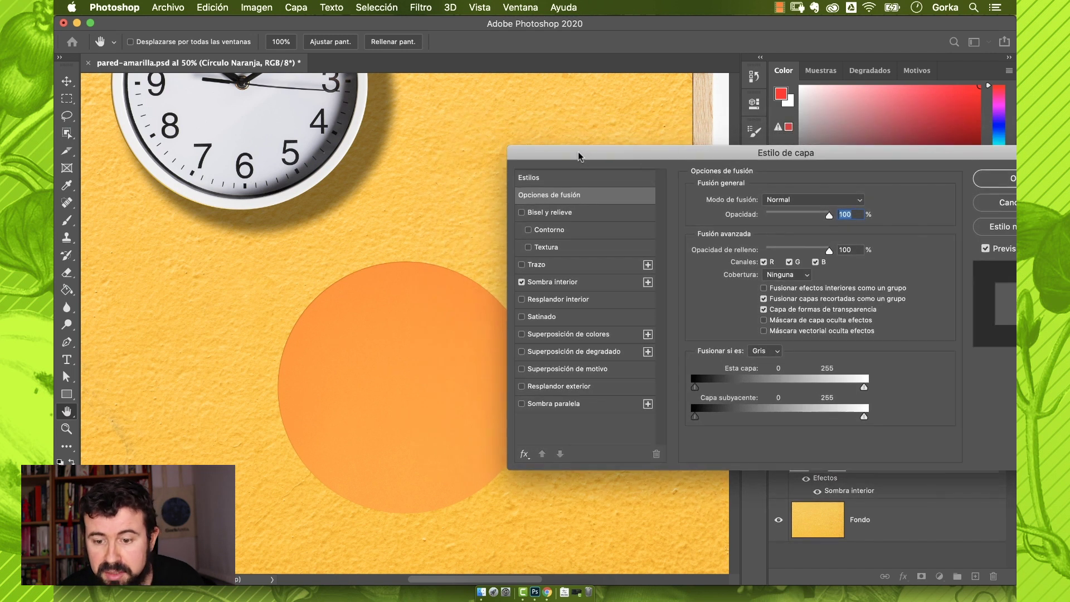
{"action": "left_click", "coordinate": [553, 281]}
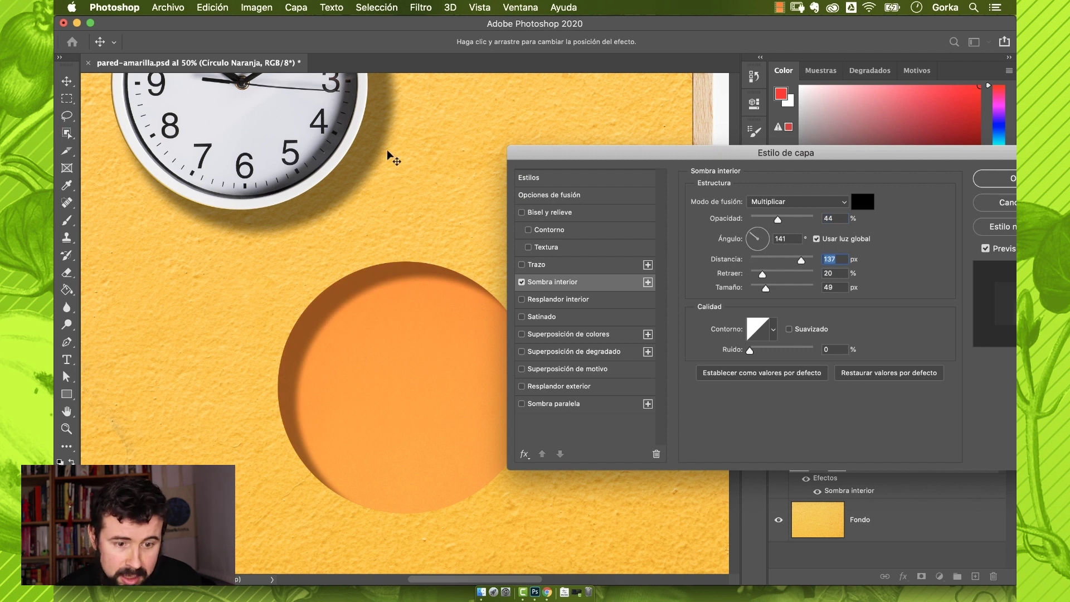
{"action": "scroll", "coordinate": [333, 183], "scroll_direction": "up", "scroll_amount": 4}
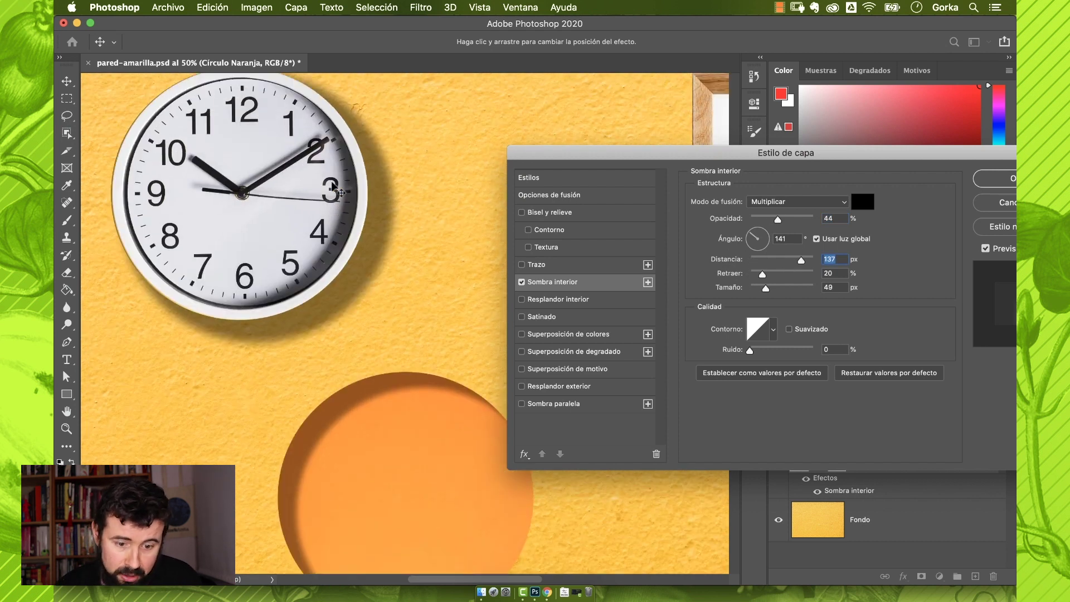
{"action": "scroll", "coordinate": [335, 192], "scroll_direction": "down", "scroll_amount": 3}
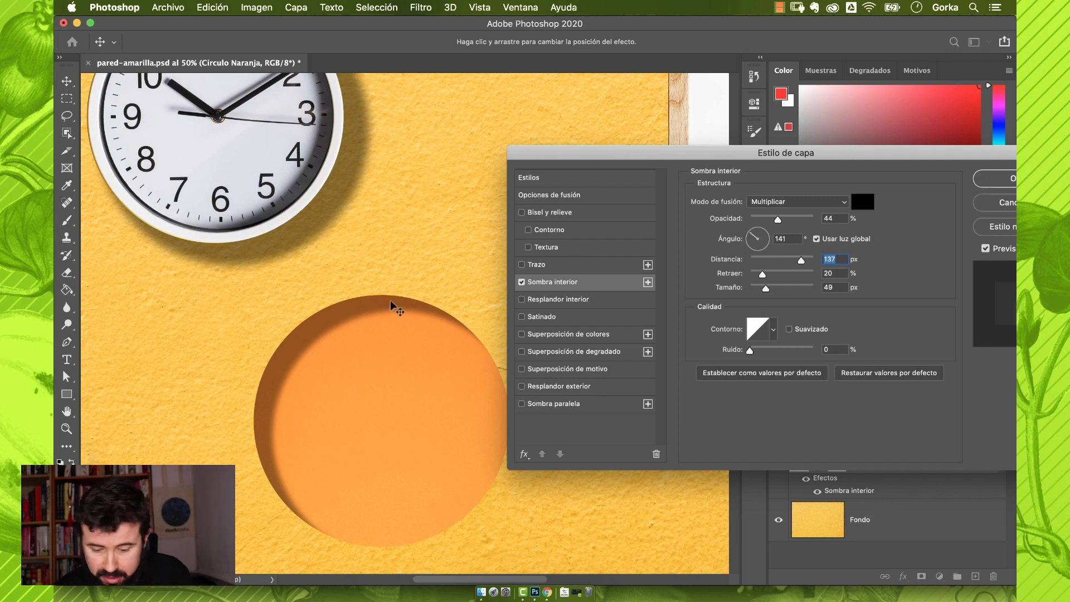
{"action": "key", "text": "super+minus"}
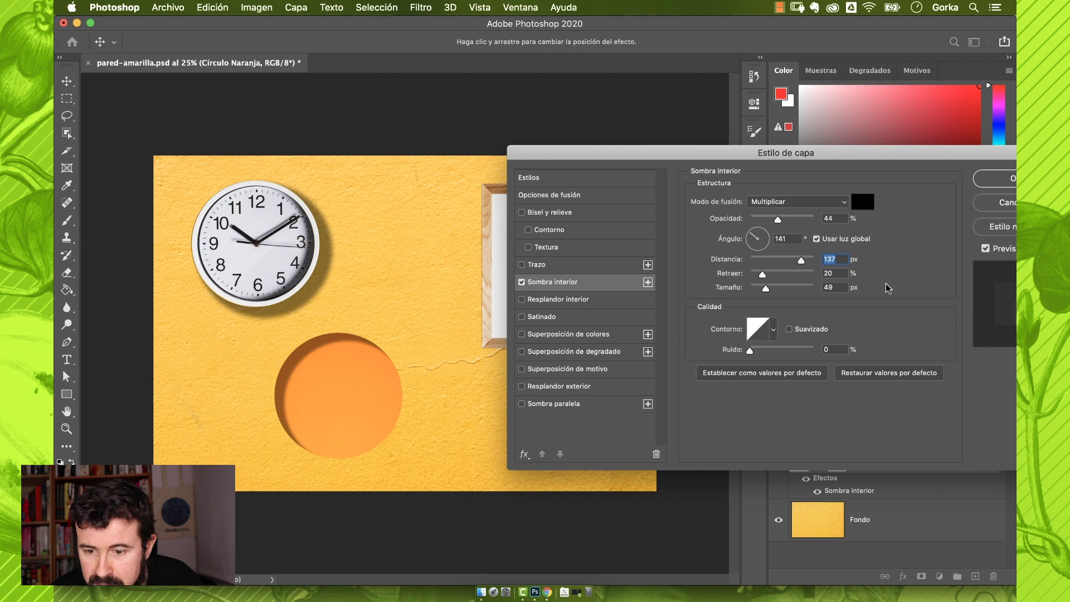
- Apply the inner shadow, duplicate the Círculo Naranja layer, and move the copy up between the clock and the frame
{"action": "left_click", "coordinate": [991, 178]}
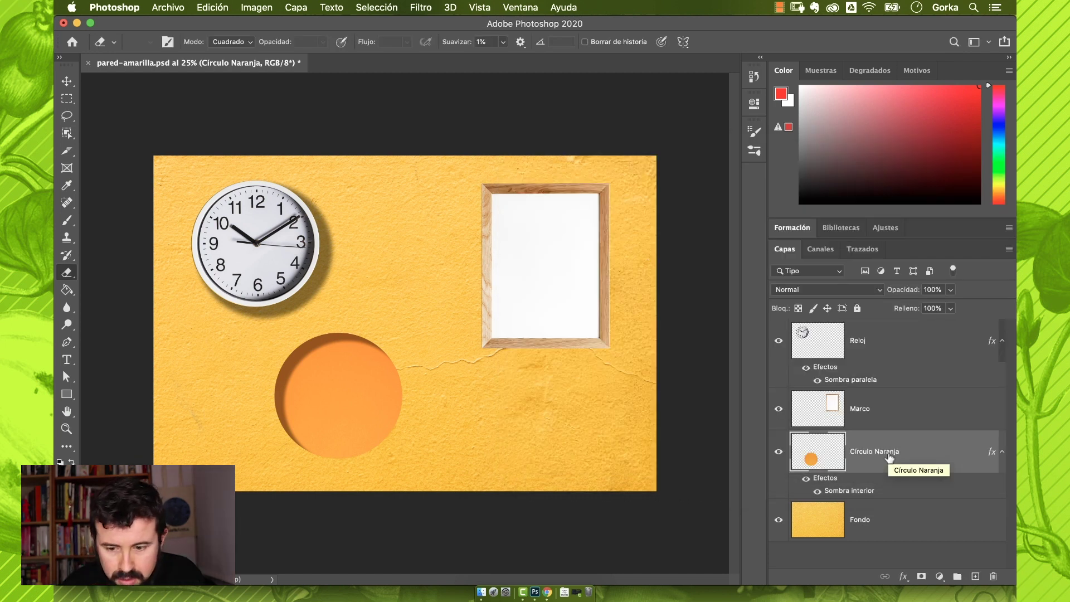
{"action": "key", "text": "super+j"}
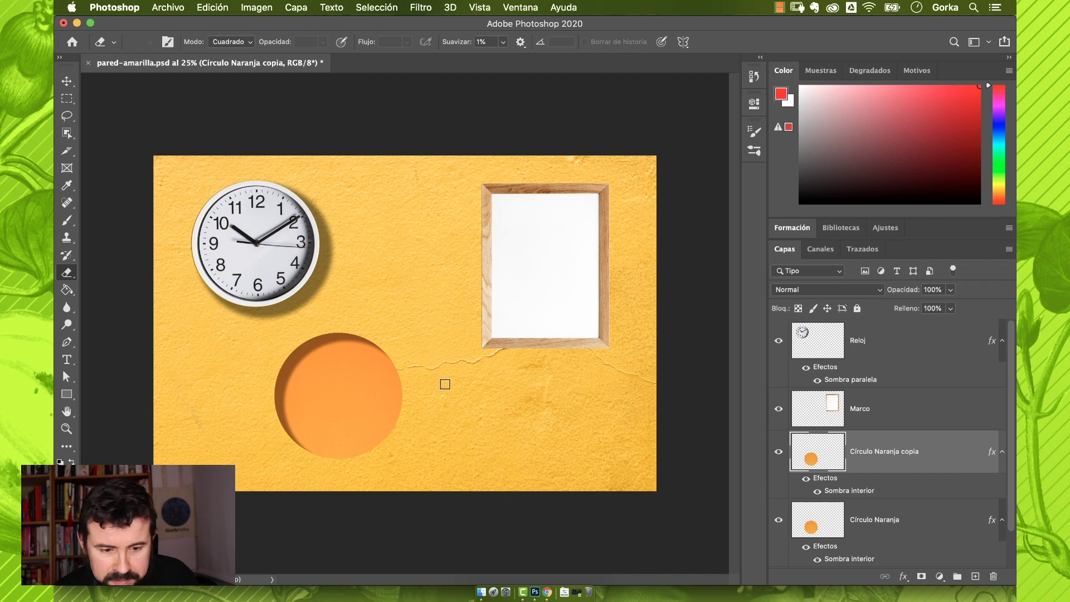
{"action": "key", "text": "v"}
{"action": "mouse_move", "coordinate": [365, 366]}
{"action": "left_mouse_down"}
{"action": "mouse_move", "coordinate": [421, 221]}
{"action": "mouse_move", "coordinate": [437, 223]}
{"action": "left_mouse_up"}
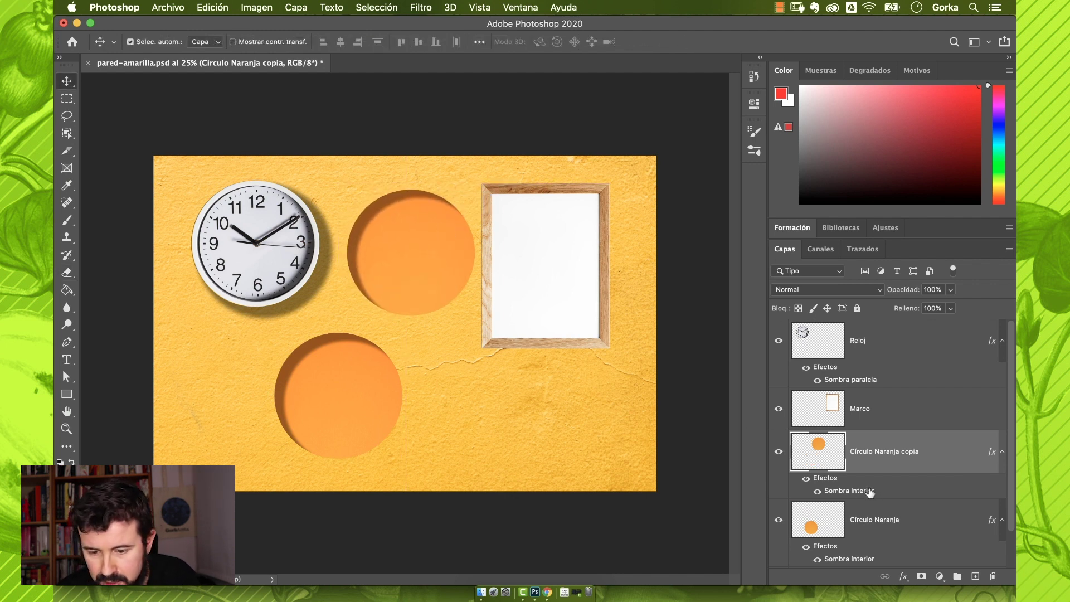
{"action": "double_click", "coordinate": [879, 464]}
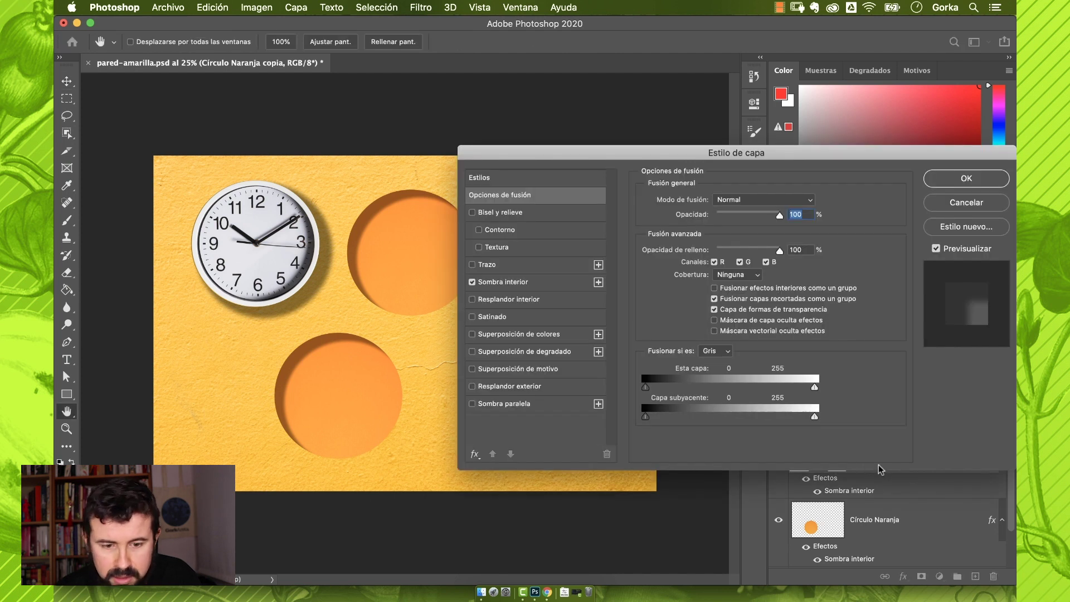
{"action": "left_click", "coordinate": [472, 282]}
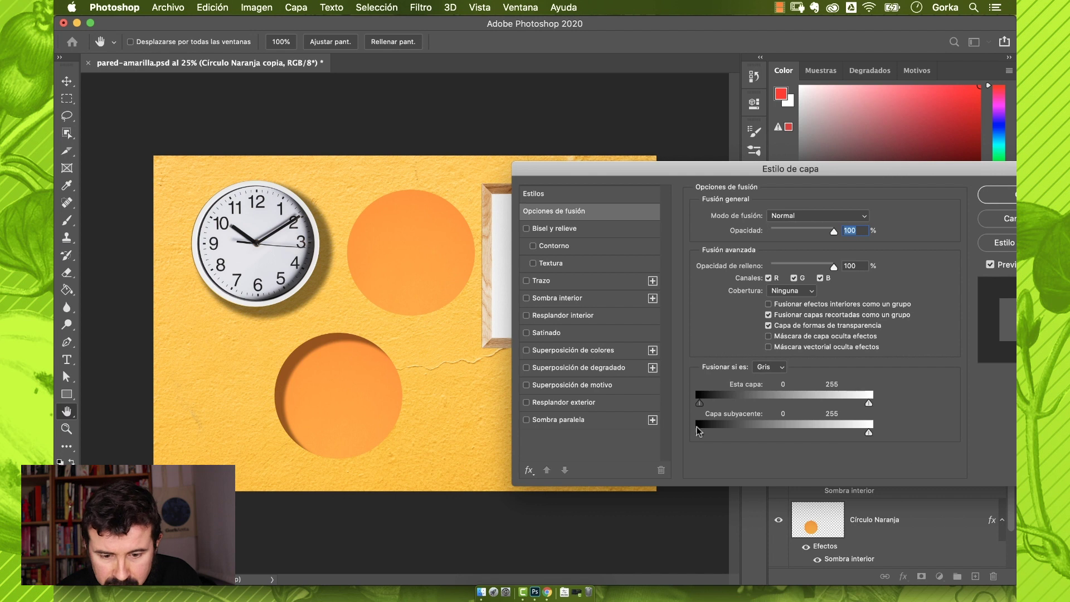
{"action": "left_click", "coordinate": [526, 402]}
{"action": "key", "text": "super+plus"}
{"action": "key", "text": "super+plus"}
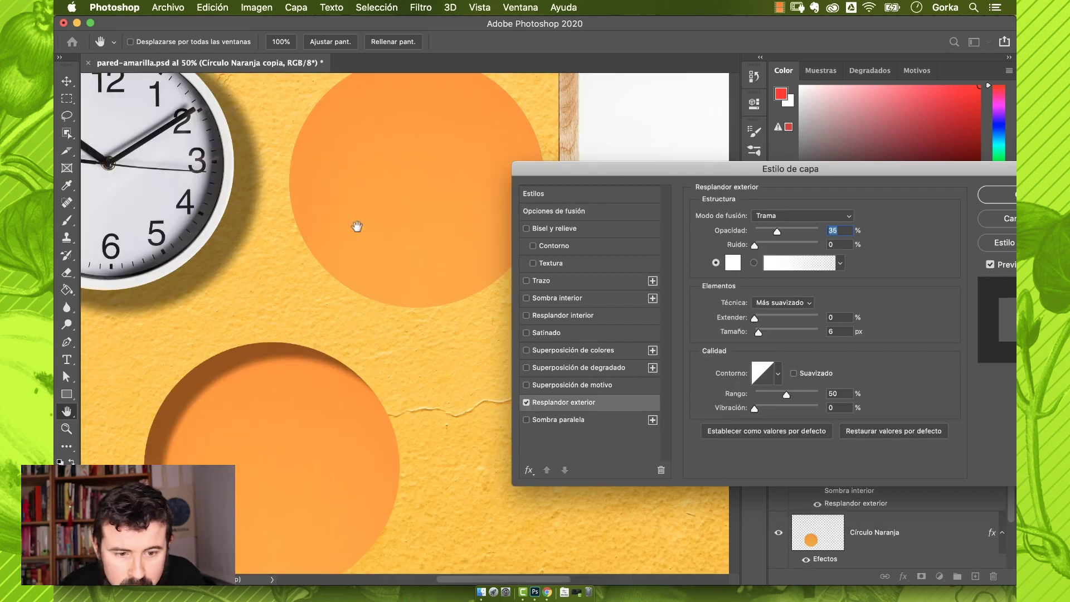
{"action": "scroll", "coordinate": [357, 226], "scroll_direction": "up", "scroll_amount": 5}
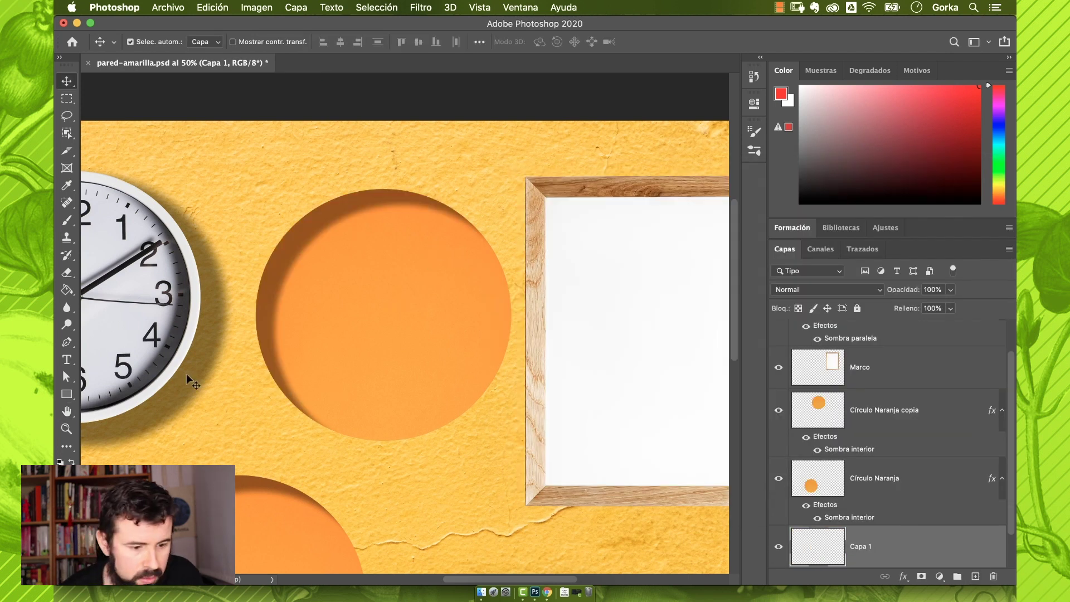
- Reset the foreground colour to default black and fill the empty Capa 1 layer with it
{"action": "left_click", "coordinate": [74, 295]}
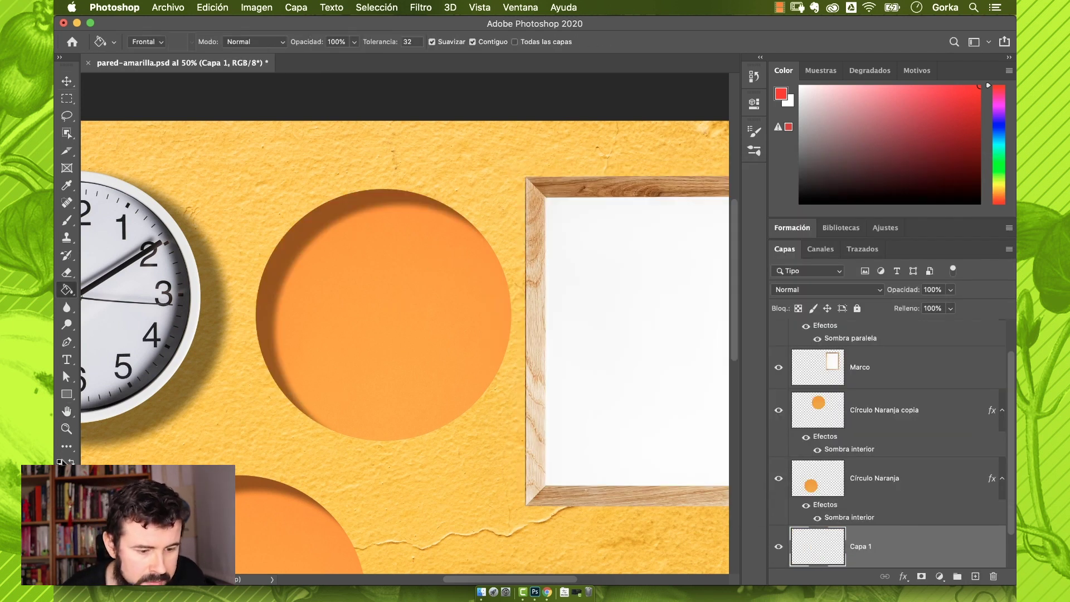
{"action": "key", "text": "d"}
{"action": "left_click", "coordinate": [345, 471]}
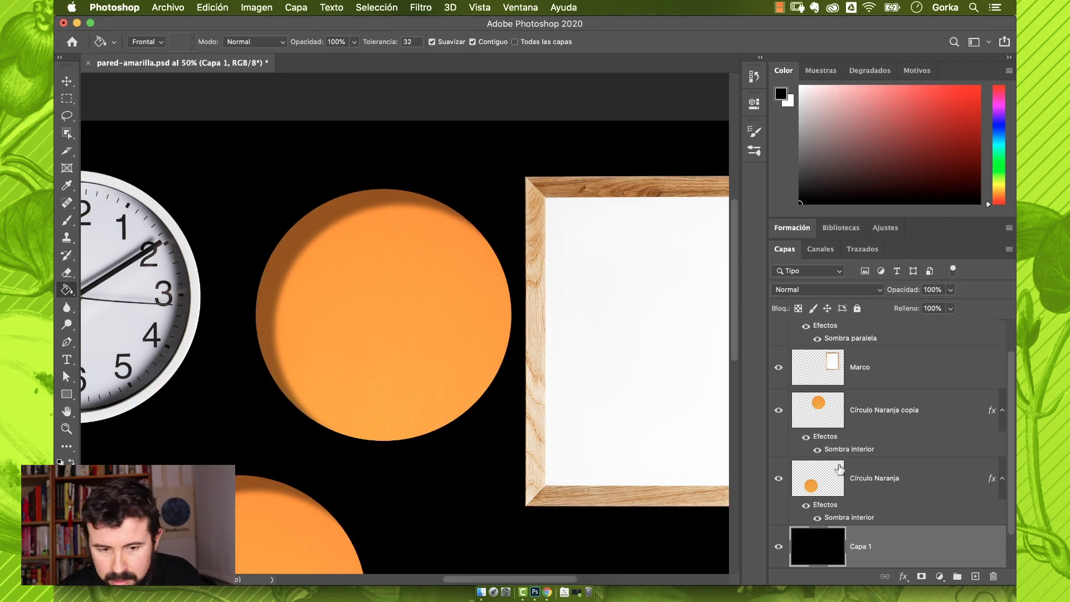
- Try replacing the inner shadow on the Círculo Naranja copia layer with an outer glow
{"action": "double_click", "coordinate": [893, 412]}
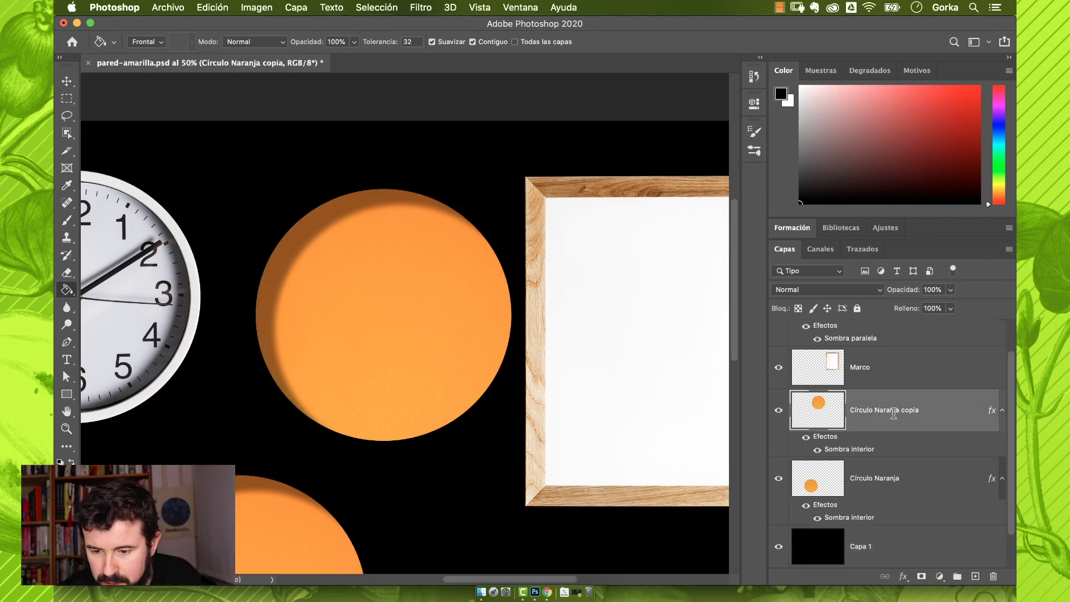
{"action": "left_click", "coordinate": [914, 428]}
{"action": "double_click", "coordinate": [914, 427]}
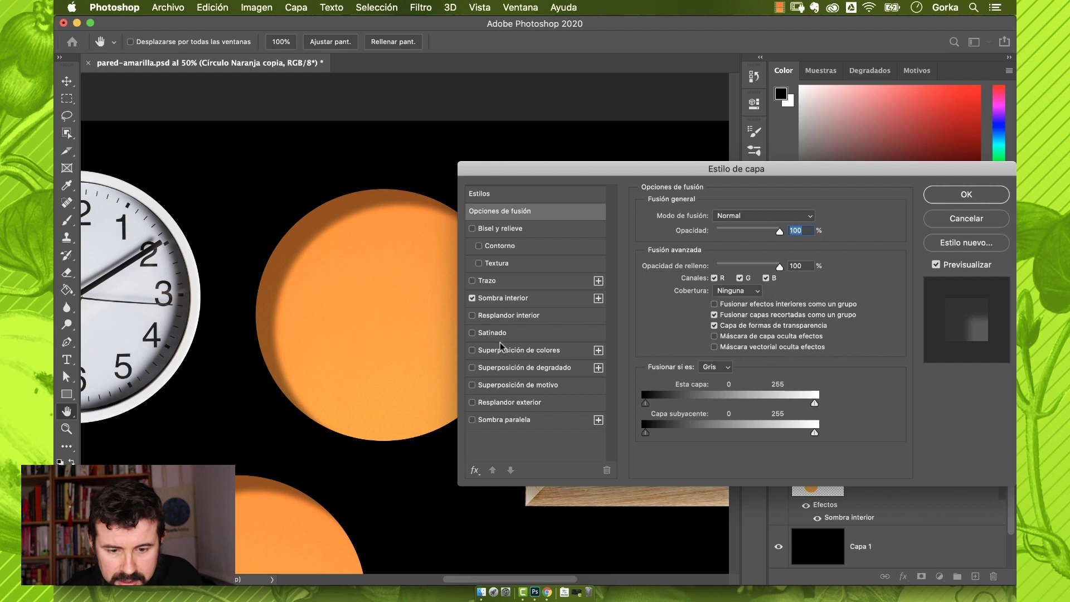
{"action": "left_click", "coordinate": [472, 297]}
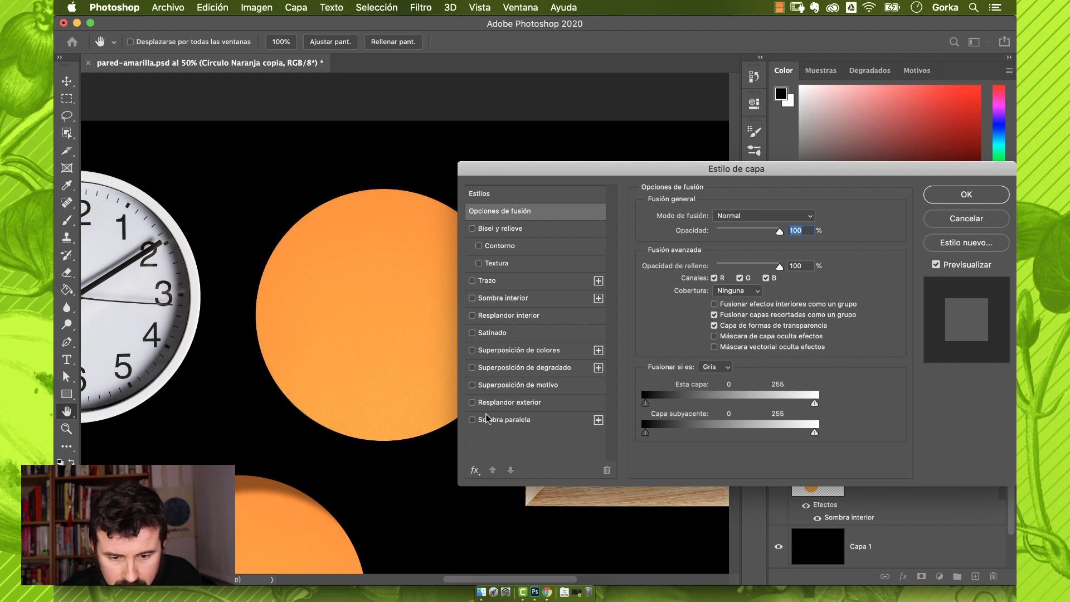
{"action": "left_click", "coordinate": [472, 402]}
{"action": "left_click", "coordinate": [494, 403]}
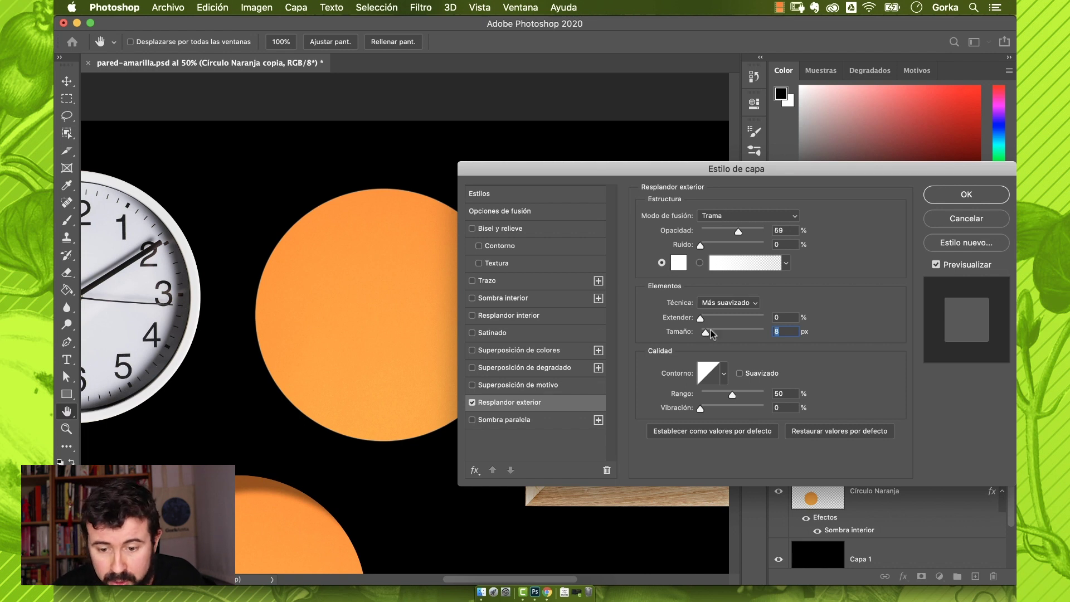
- Set the outer glow to 50% opacity, 26% spread and 210 px size, and try adding about 18% noise
{"action": "left_click_drag", "start_coordinate": [711, 329], "coordinate": [734, 336]}
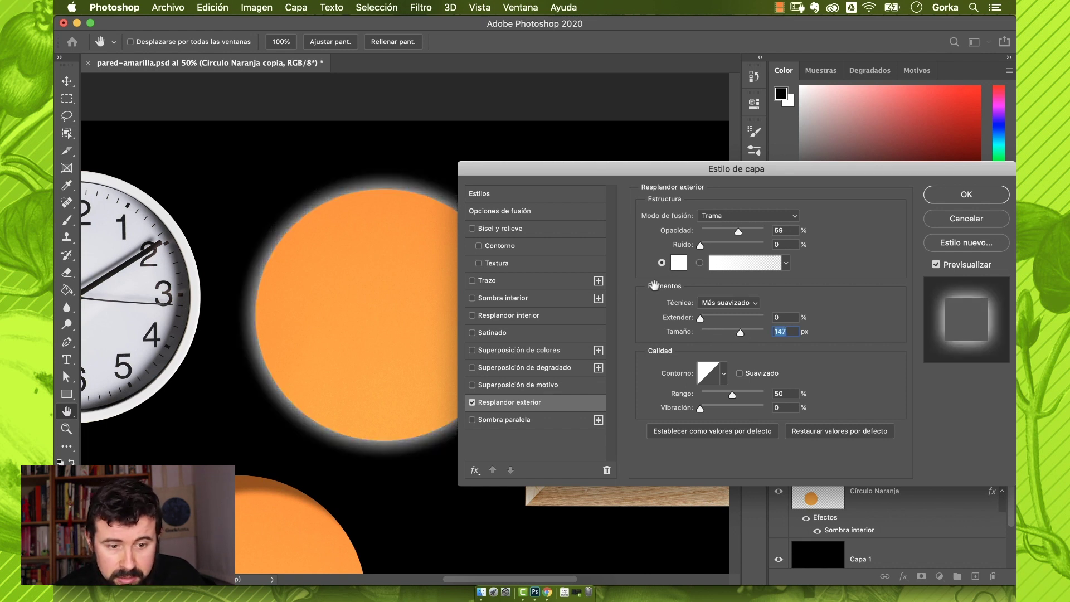
{"action": "left_click", "coordinate": [757, 333]}
{"action": "left_click_drag", "start_coordinate": [757, 333], "coordinate": [758, 333]}
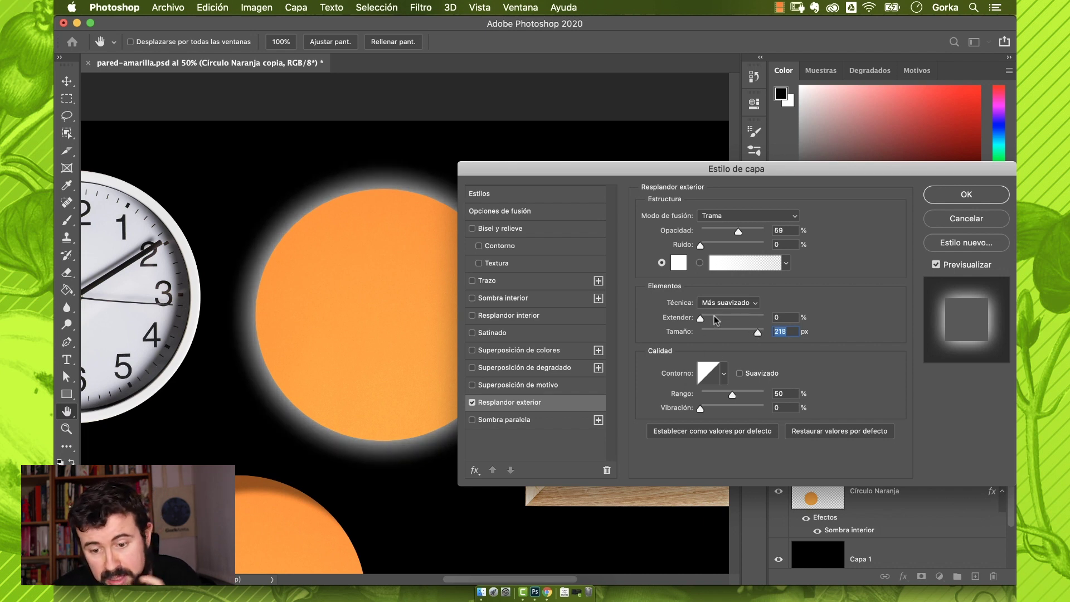
{"action": "left_click_drag", "start_coordinate": [714, 317], "coordinate": [747, 319]}
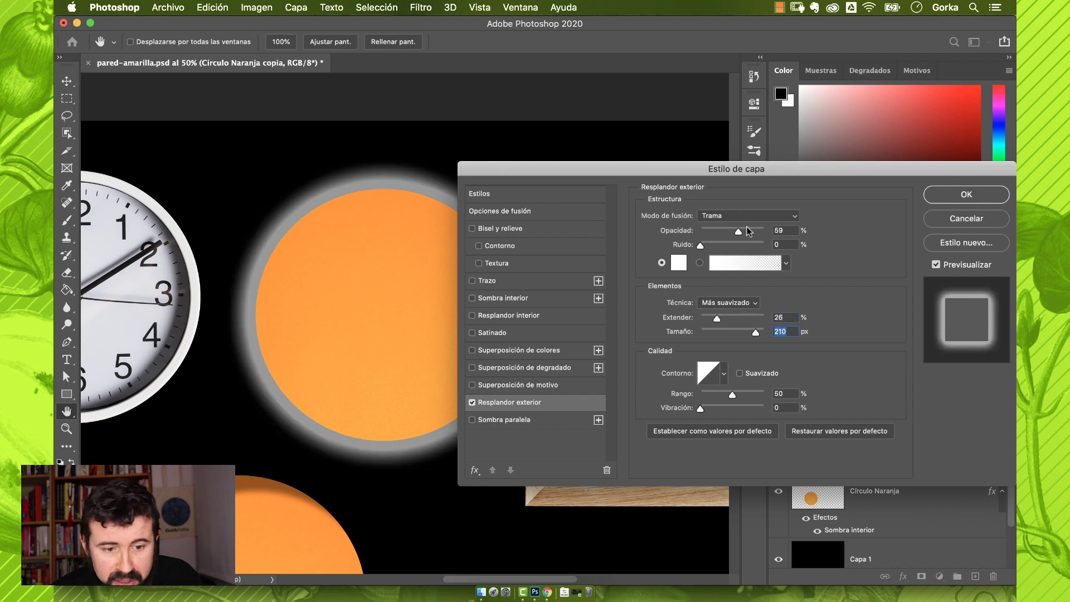
{"action": "left_click", "coordinate": [748, 230]}
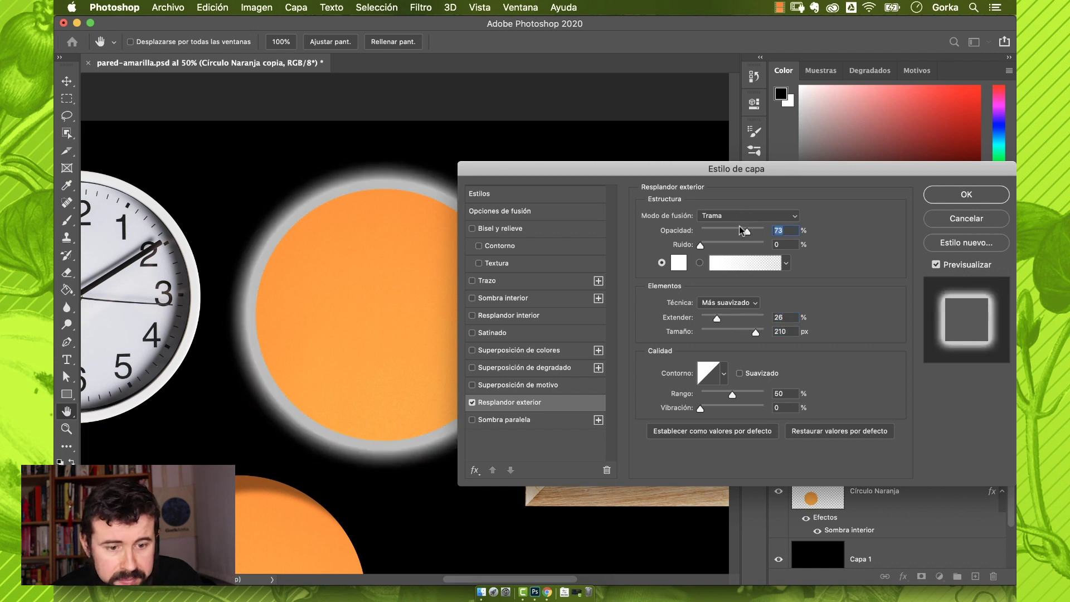
{"action": "left_click_drag", "start_coordinate": [740, 230], "coordinate": [734, 232]}
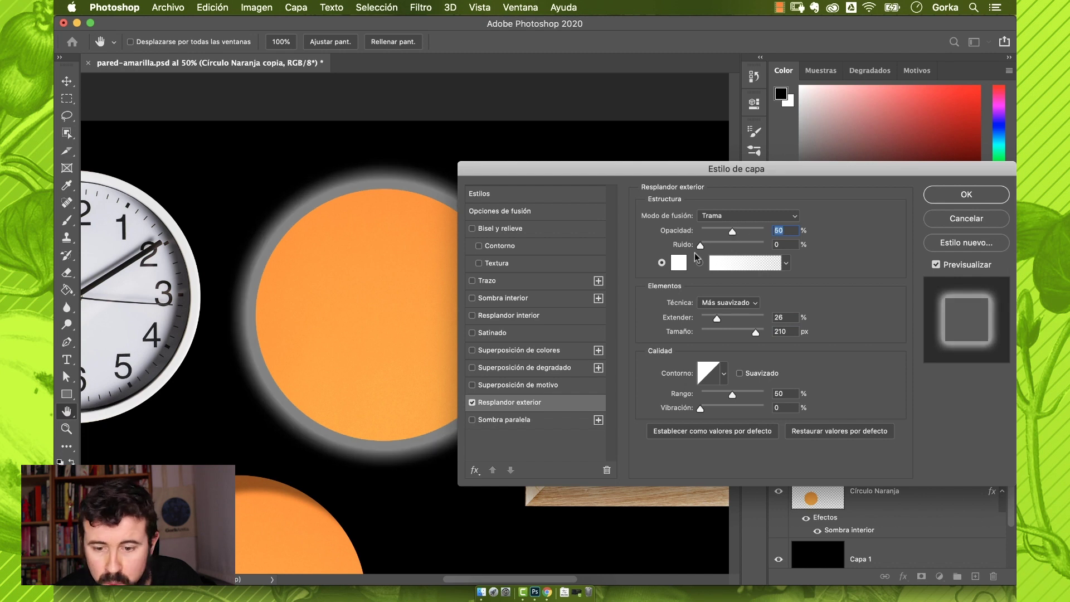
{"action": "left_click_drag", "start_coordinate": [720, 247], "coordinate": [708, 246]}
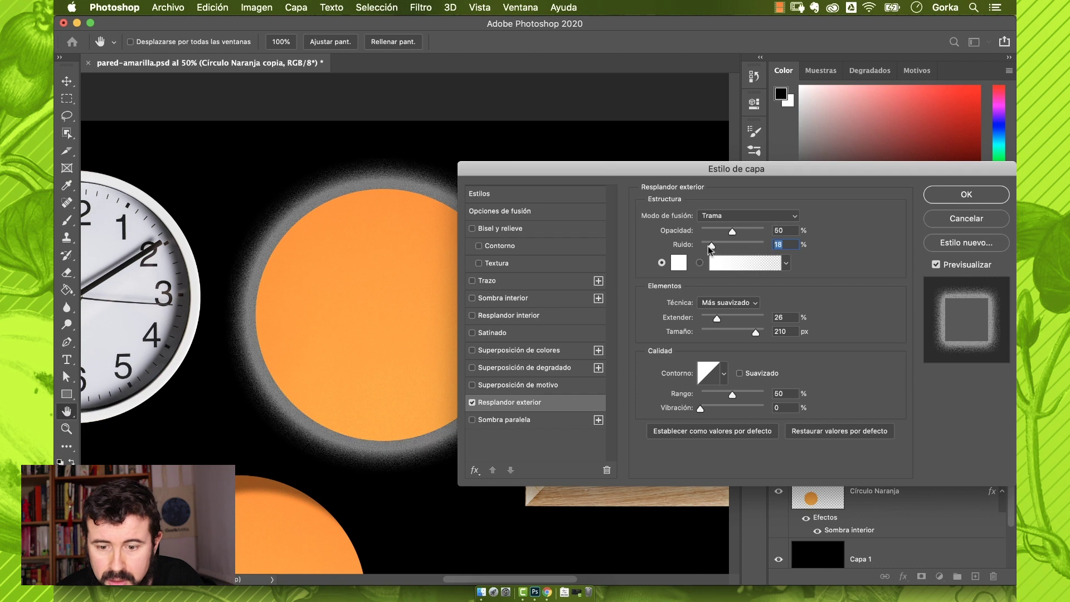
- Change the outer glow's colour to a saturated red
{"action": "left_click", "coordinate": [679, 263]}
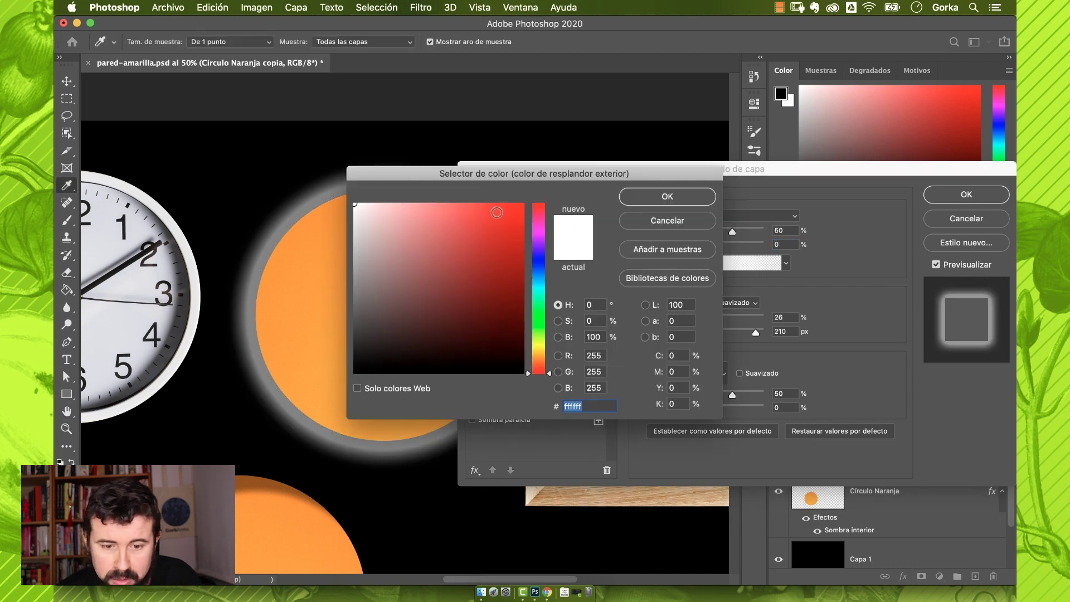
{"action": "left_click", "coordinate": [514, 204]}
{"action": "left_click", "coordinate": [668, 198]}
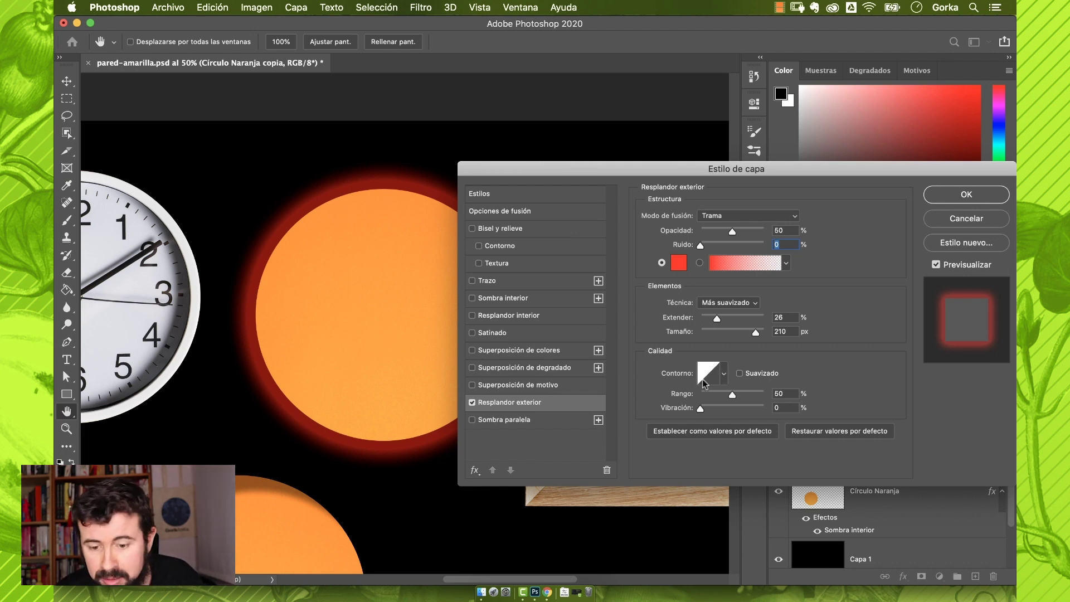
- Try the triple-peaked contour on the outer glow, and restore the linear contour
{"action": "left_click", "coordinate": [724, 378]}
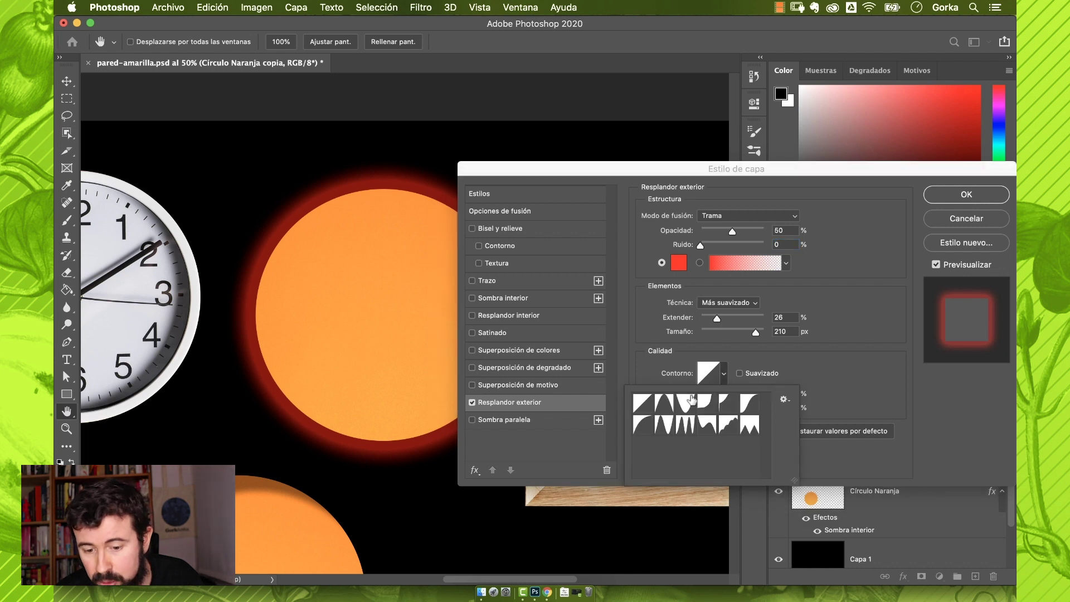
{"action": "left_click", "coordinate": [682, 429]}
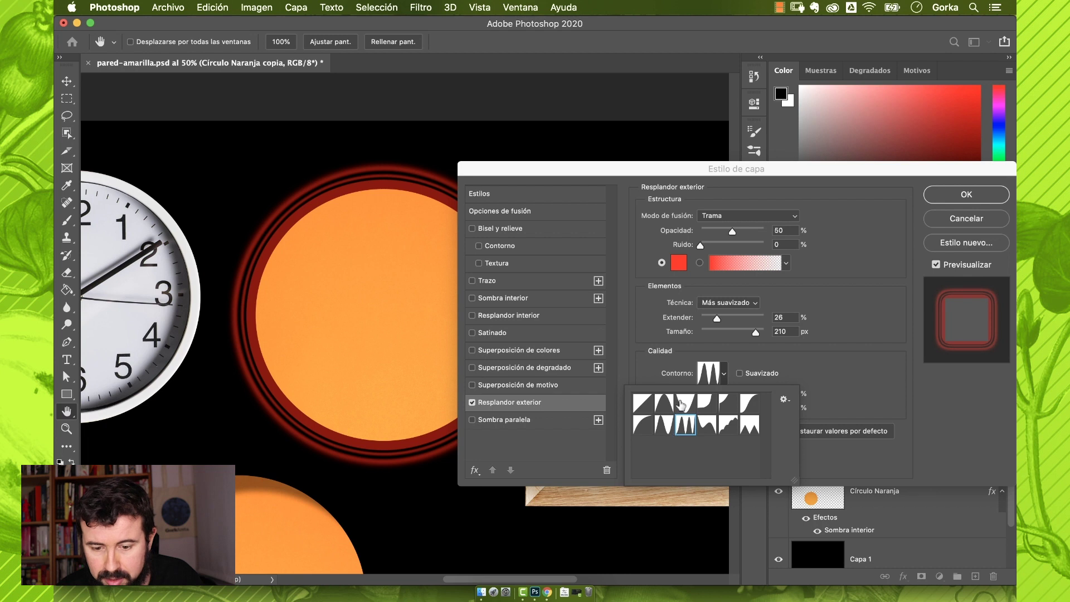
{"action": "left_click", "coordinate": [636, 402]}
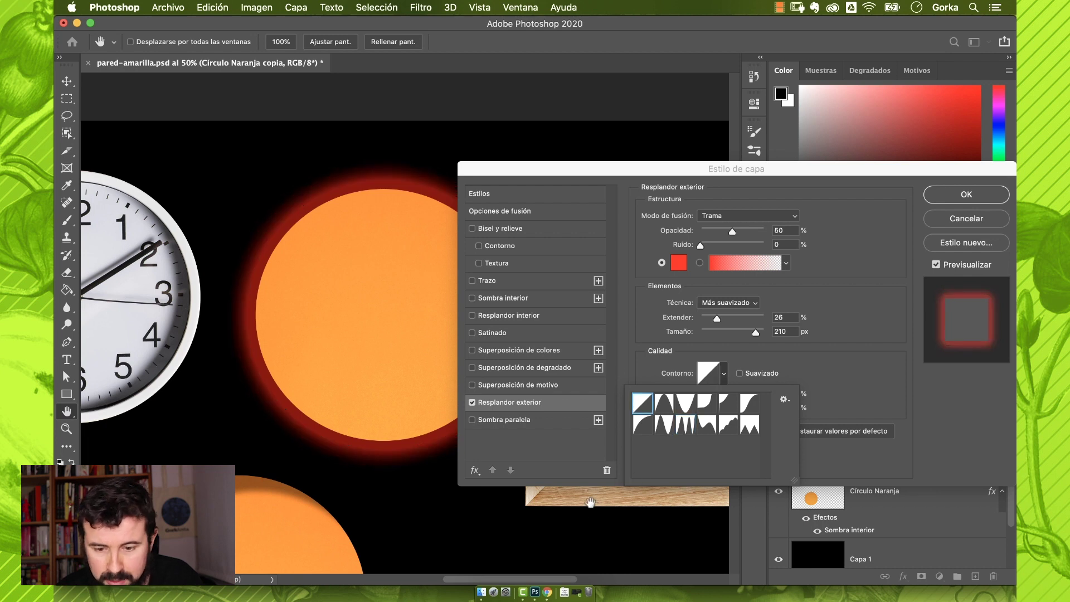
{"action": "left_click", "coordinate": [773, 368]}
- Swap the outer glow for an inner glow with 45% opacity, 10% noise, 57% choke and 128 px size
{"action": "left_click", "coordinate": [471, 402]}
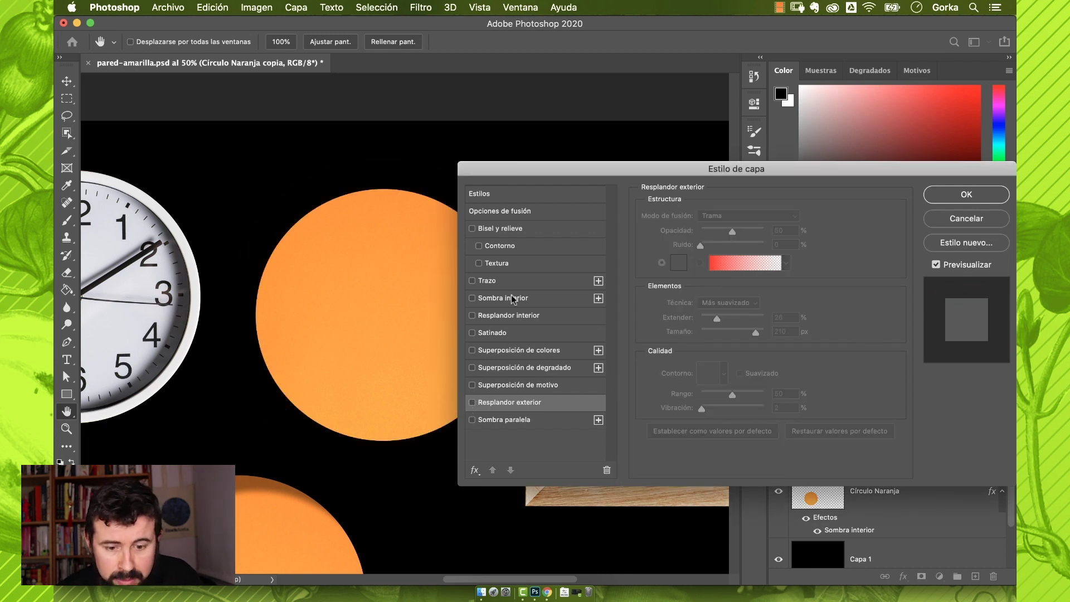
{"action": "left_click", "coordinate": [471, 315]}
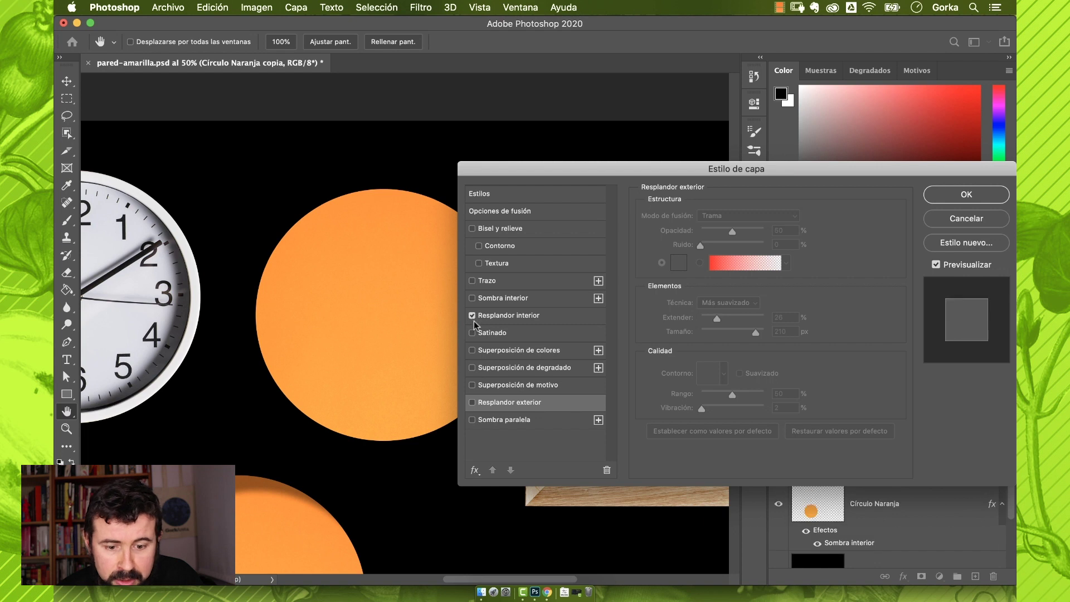
{"action": "left_click", "coordinate": [496, 316]}
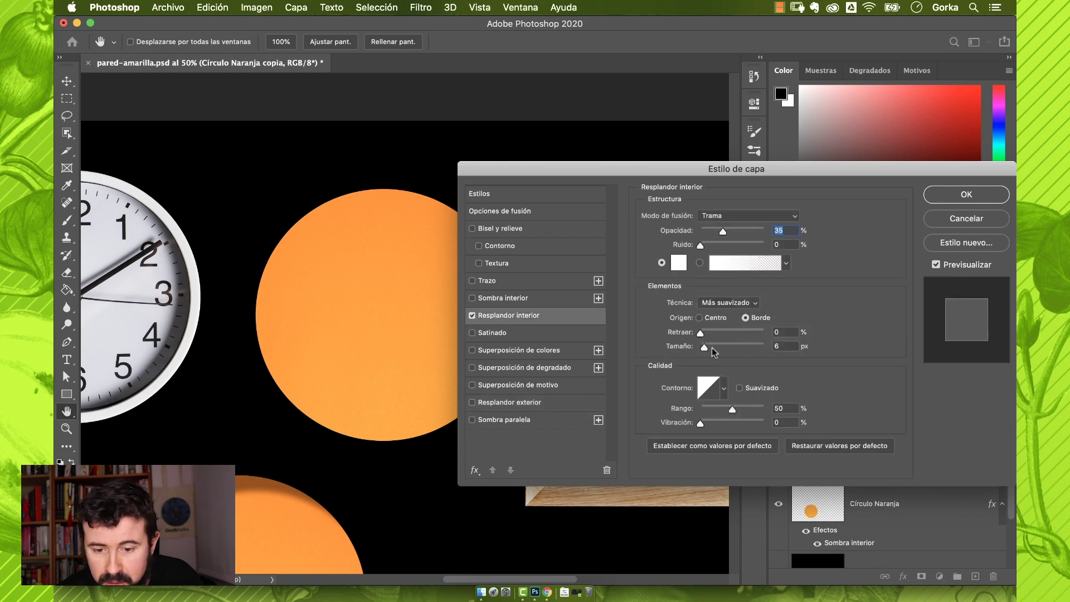
{"action": "left_click_drag", "start_coordinate": [718, 345], "coordinate": [737, 334]}
{"action": "left_click", "coordinate": [735, 347]}
{"action": "left_click_drag", "start_coordinate": [735, 231], "coordinate": [706, 245]}
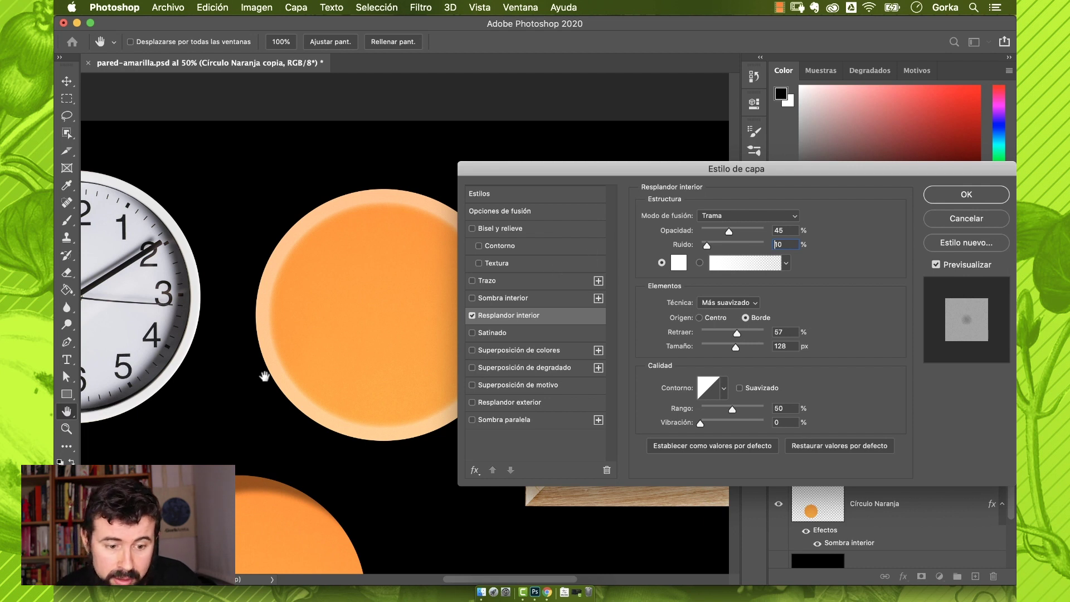
- Try the inner glow with its origin at Centro, return it to Borde, and cancel the layer style changes
{"action": "left_click", "coordinate": [699, 318]}
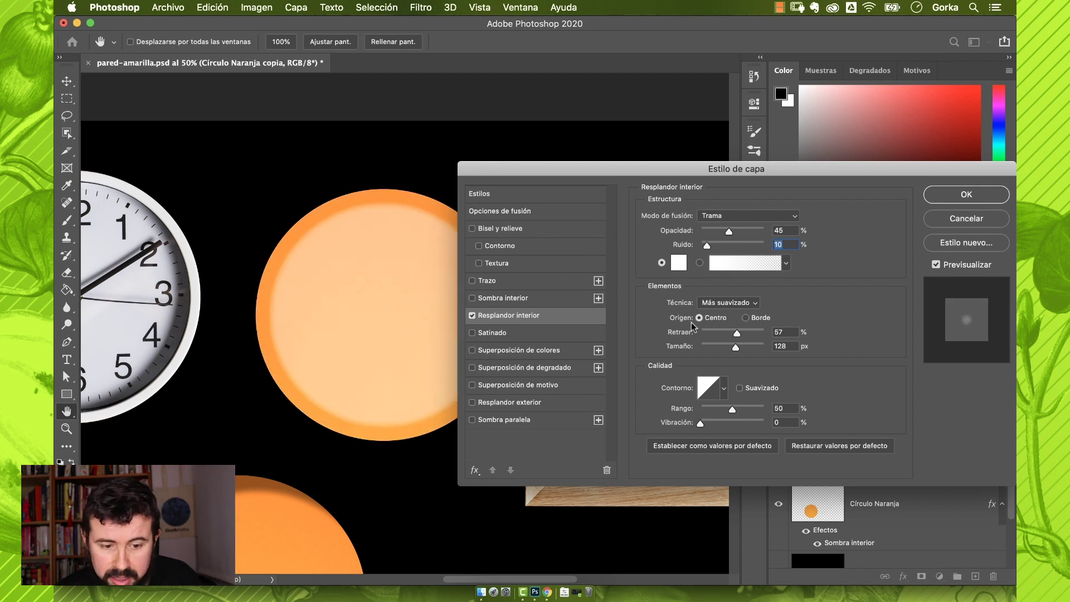
{"action": "left_click", "coordinate": [745, 317]}
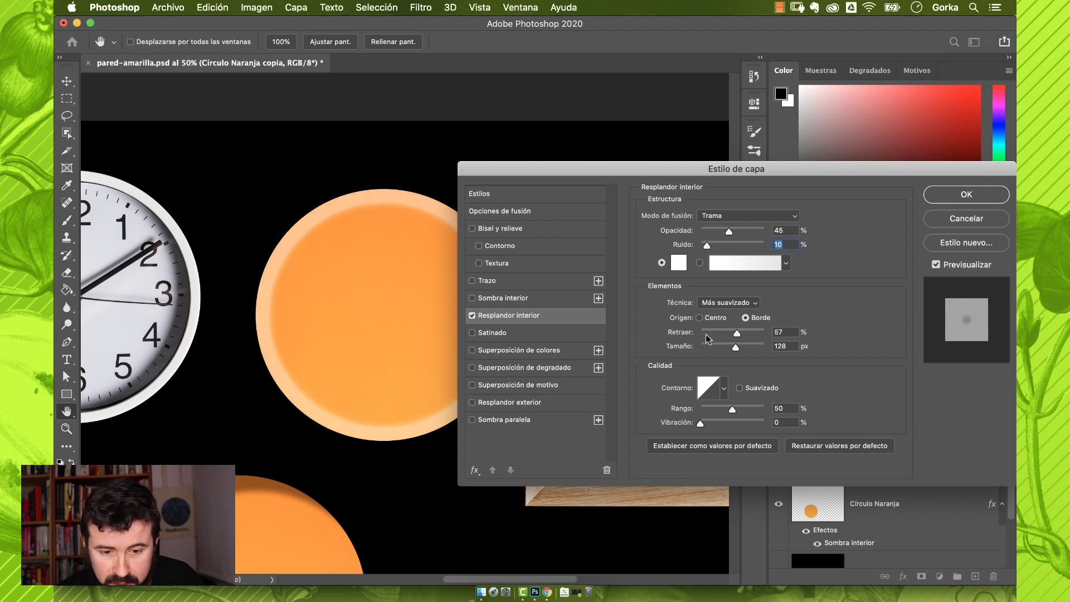
{"action": "left_click", "coordinate": [958, 220]}
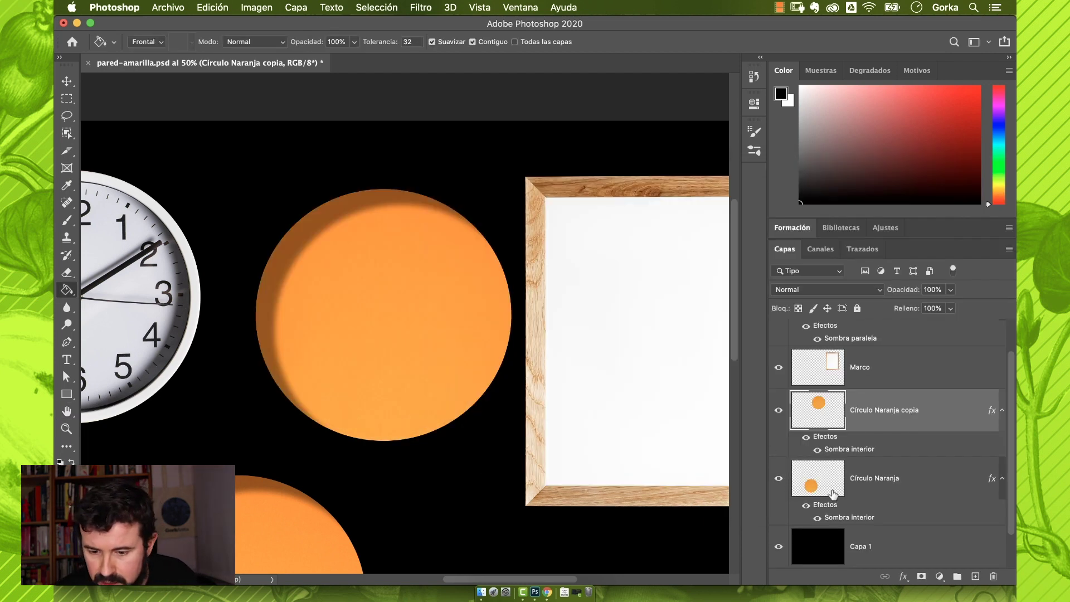
- Hide the black Capa 1 layer and show the whole yellow wall composition
{"action": "left_click", "coordinate": [777, 547]}
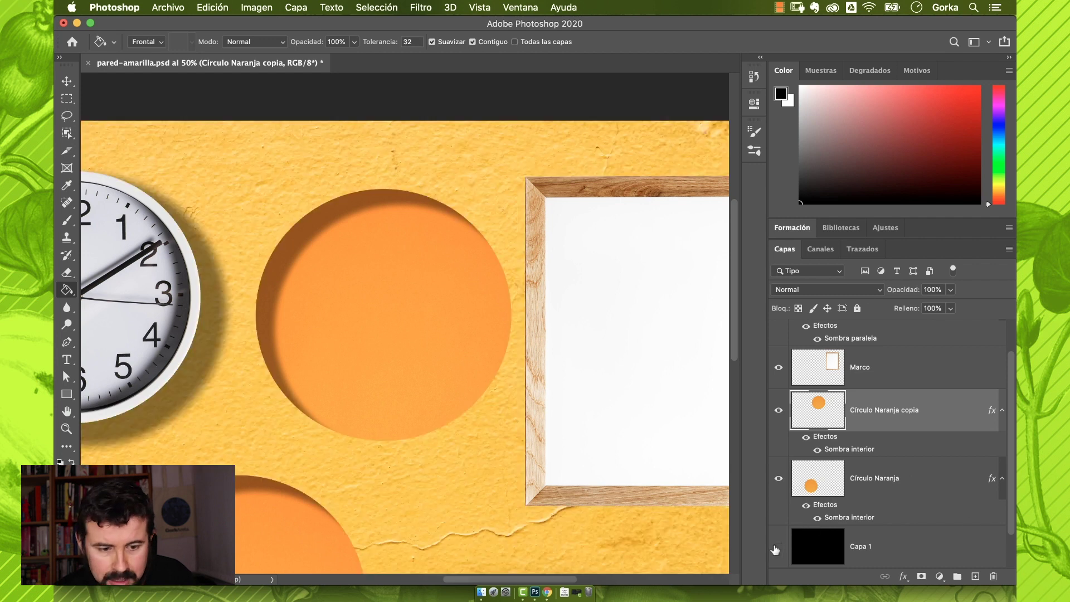
{"action": "key", "text": "super+minus"}
{"action": "key", "text": "super+minus"}
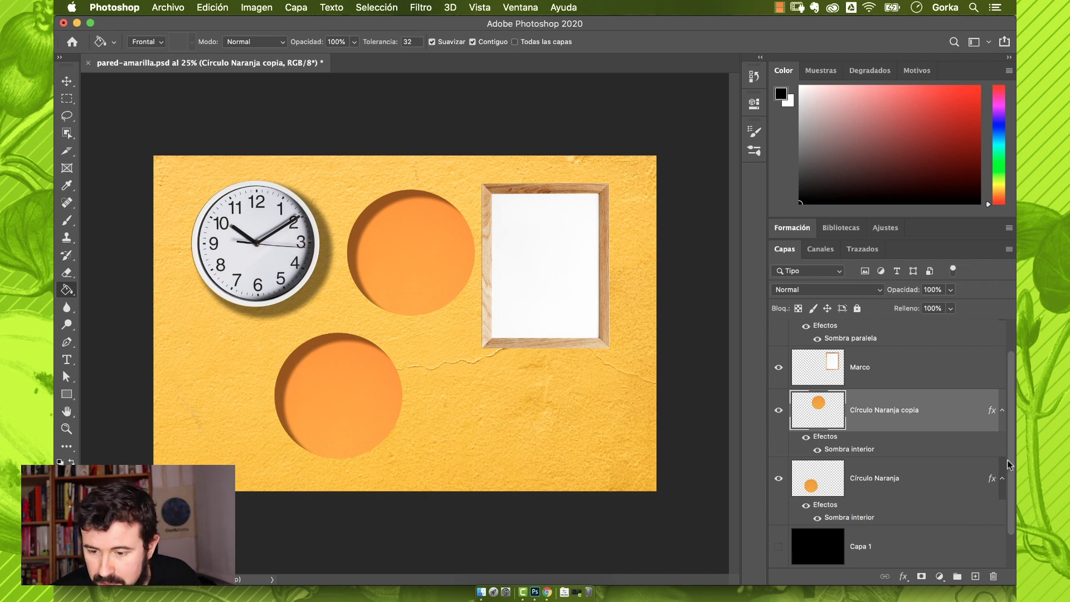
- Set the global light angle to 135° in the drop shadow of the Reloj layer
{"action": "scroll", "coordinate": [1010, 464], "scroll_direction": "up", "scroll_amount": 3}
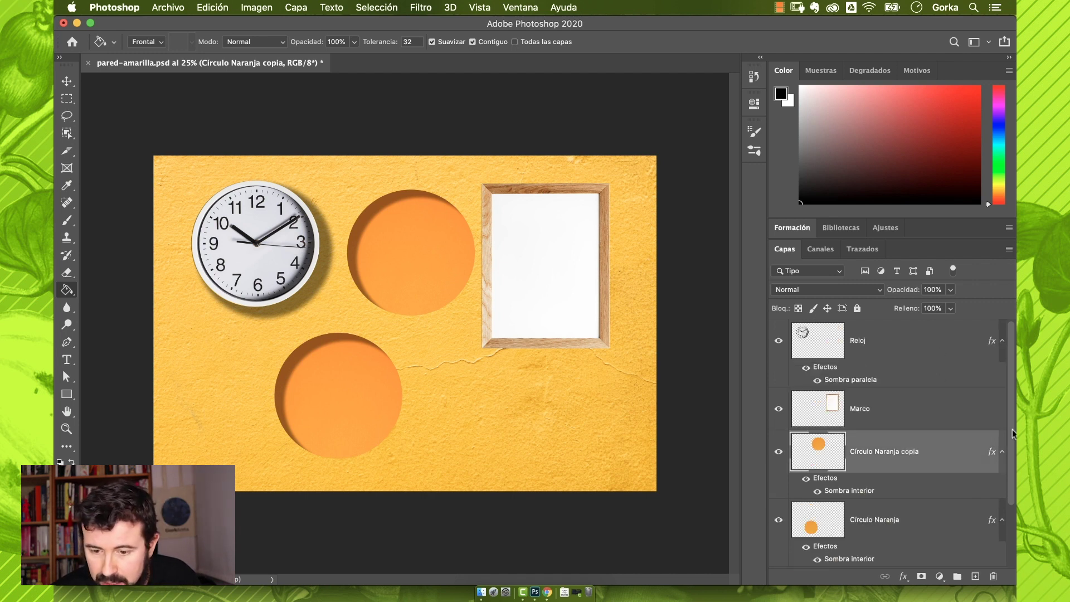
{"action": "double_click", "coordinate": [908, 381]}
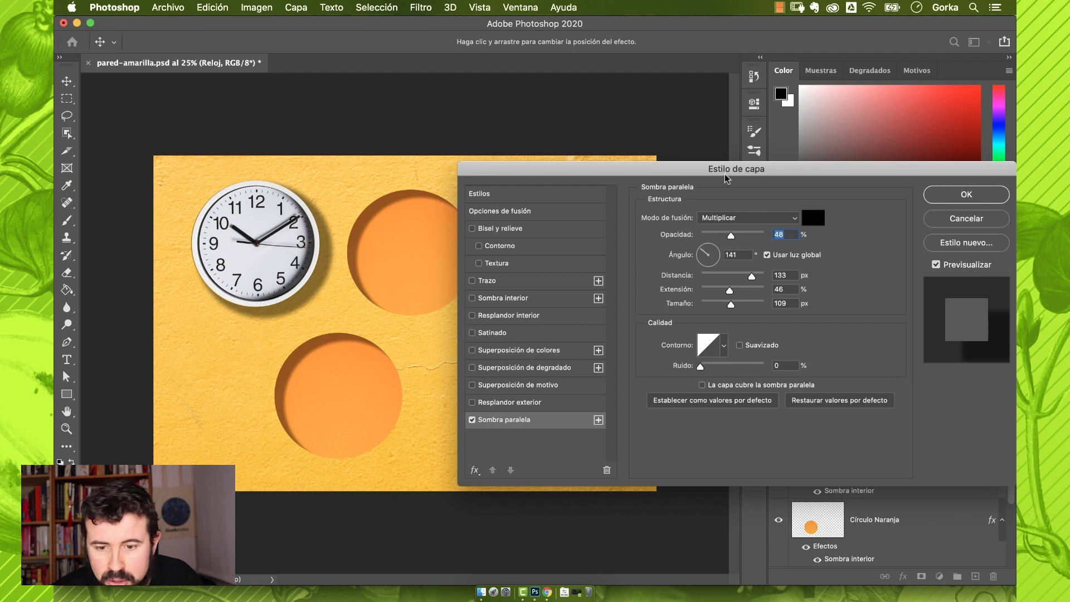
{"action": "left_click_drag", "start_coordinate": [726, 178], "coordinate": [775, 253]}
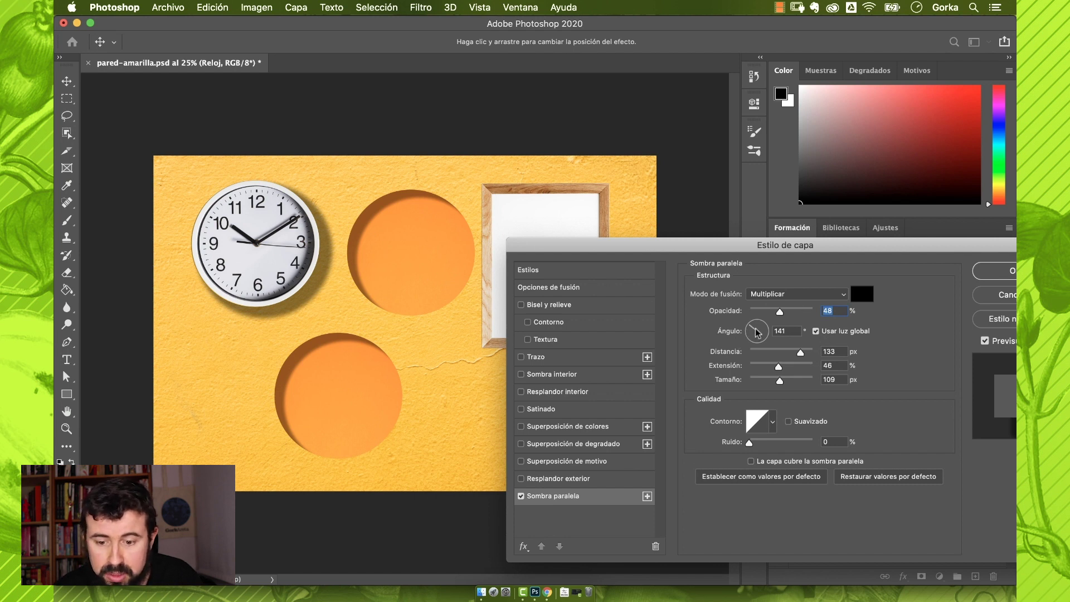
{"action": "left_click_drag", "start_coordinate": [756, 329], "coordinate": [750, 324]}
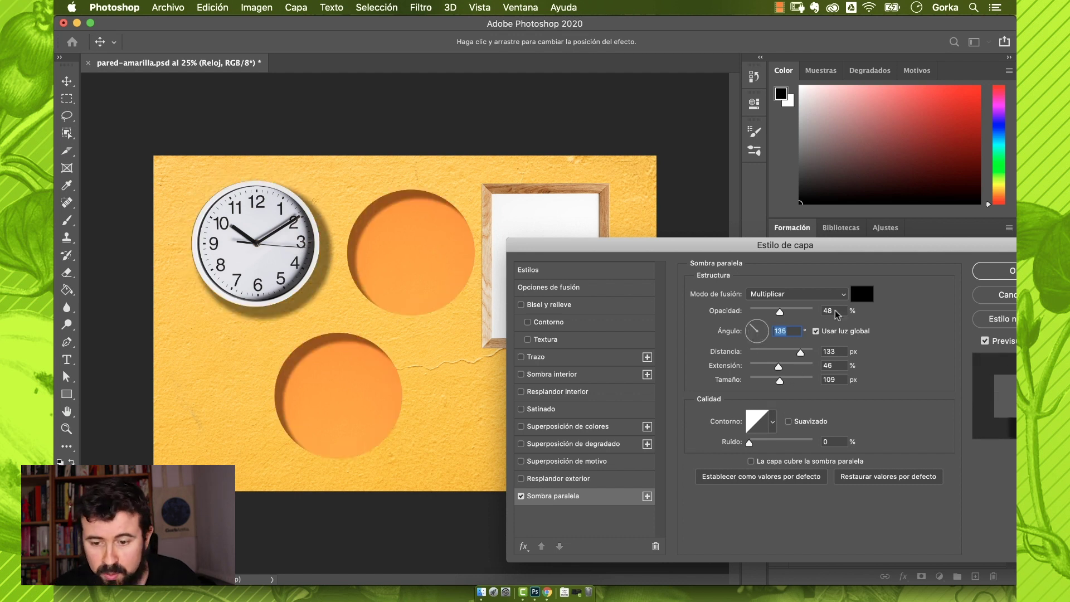
- Try a 97° angle without global light on the clock's drop shadow, re-enable global light and apply the layer style
{"action": "left_click", "coordinate": [816, 333]}
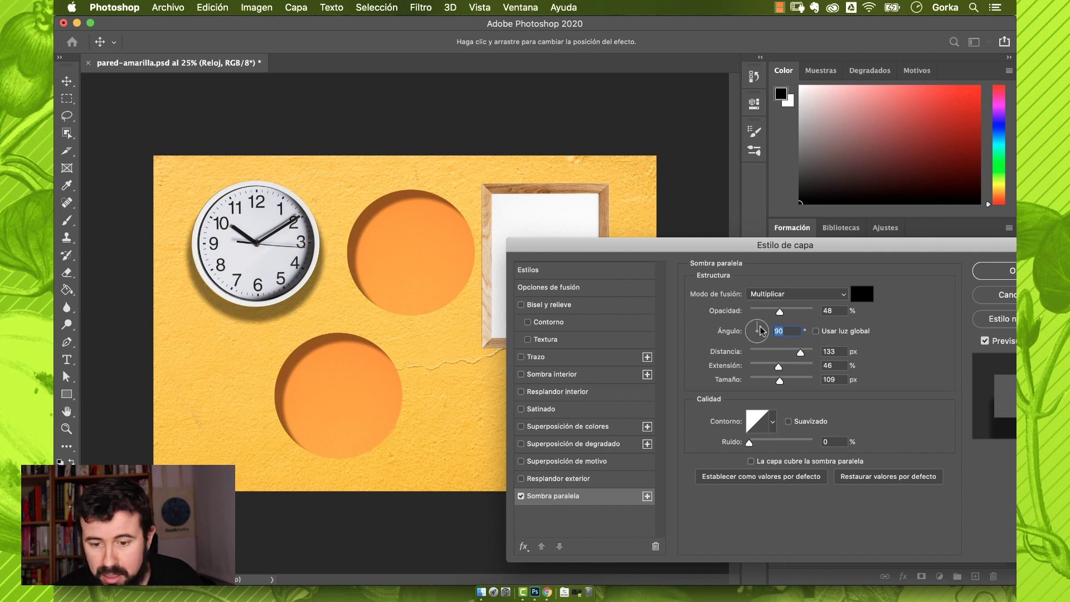
{"action": "mouse_move", "coordinate": [761, 331]}
{"action": "left_mouse_down"}
{"action": "mouse_move", "coordinate": [750, 341]}
{"action": "mouse_move", "coordinate": [755, 319]}
{"action": "left_mouse_up"}
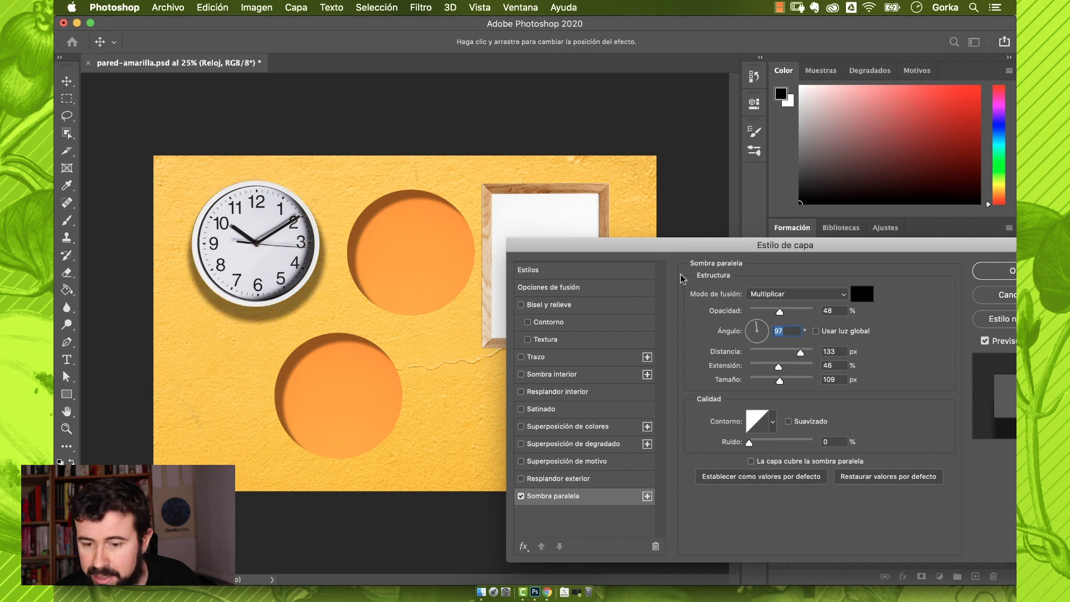
{"action": "left_click", "coordinate": [816, 331]}
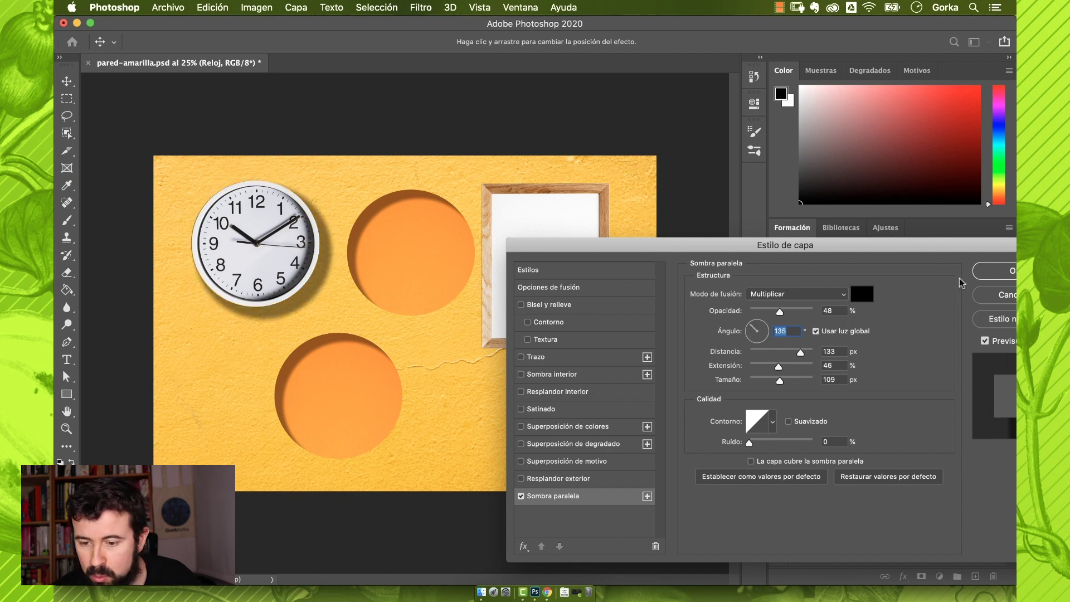
{"action": "left_click", "coordinate": [994, 271]}
- Add a color overlay to the Marco layer and show its settings
{"action": "left_click", "coordinate": [939, 429]}
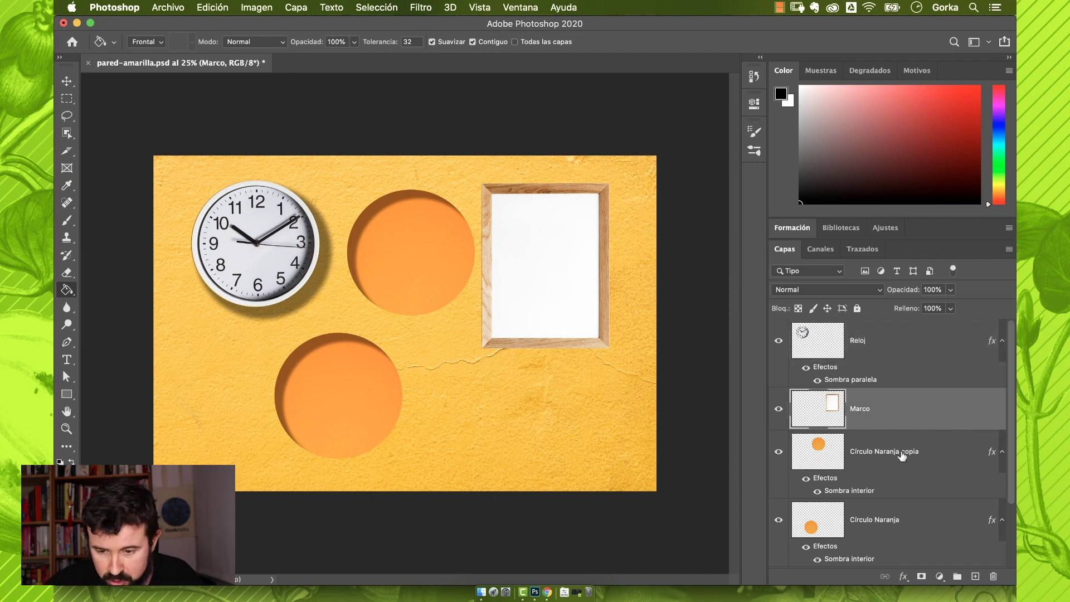
{"action": "double_click", "coordinate": [950, 411]}
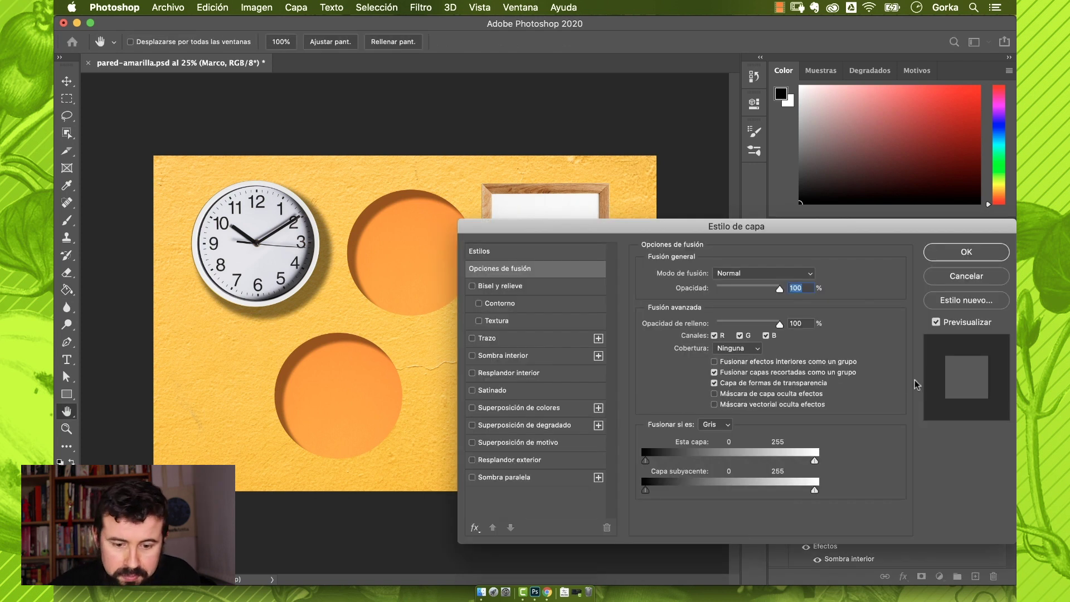
{"action": "left_click_drag", "start_coordinate": [554, 223], "coordinate": [747, 142]}
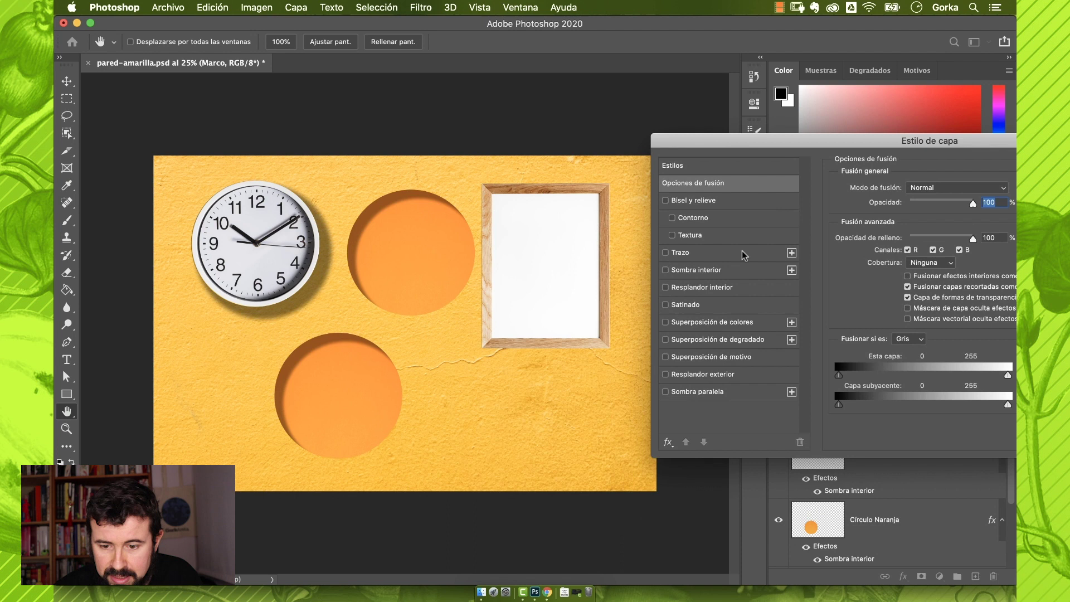
{"action": "left_click", "coordinate": [664, 323]}
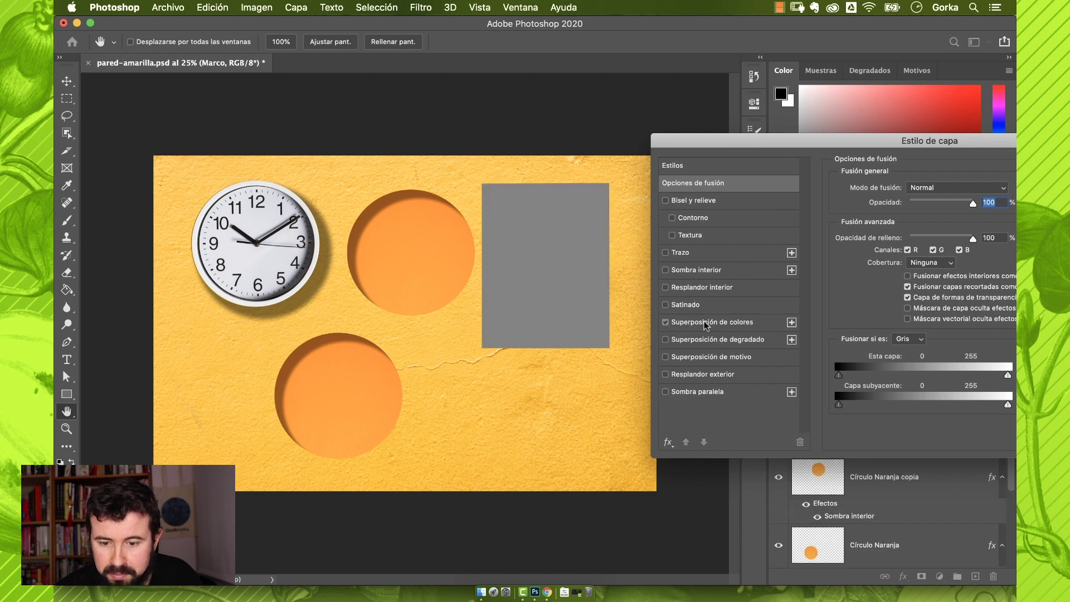
{"action": "left_click", "coordinate": [706, 323]}
{"action": "left_click_drag", "start_coordinate": [718, 142], "coordinate": [432, 315]}
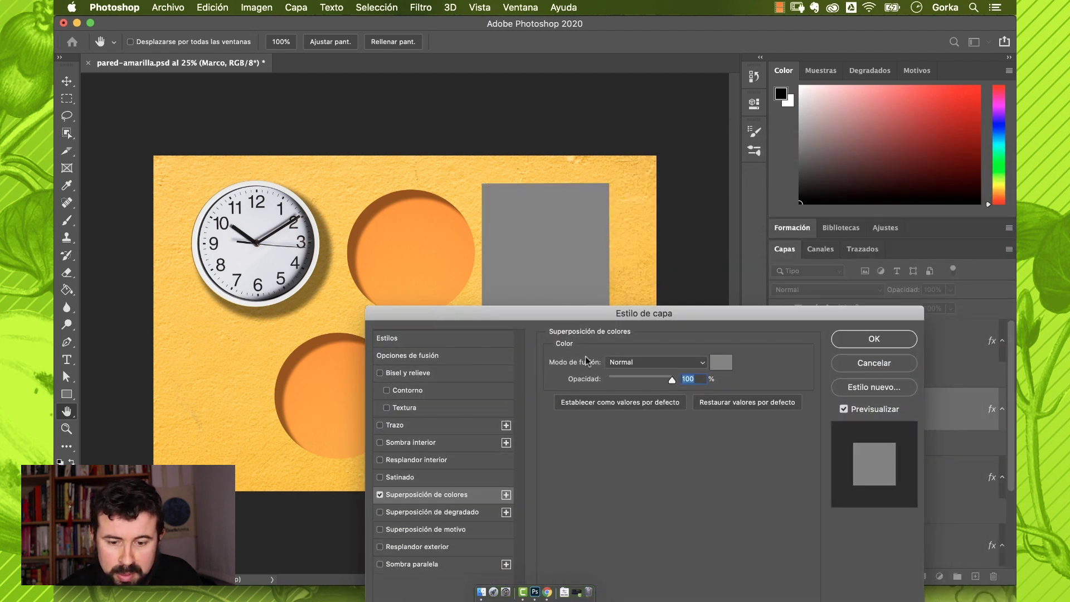
- Set the frame's color overlay to bright green with hue 117°, and try its opacity while keeping 100% and Normal blending
{"action": "left_click", "coordinate": [720, 362]}
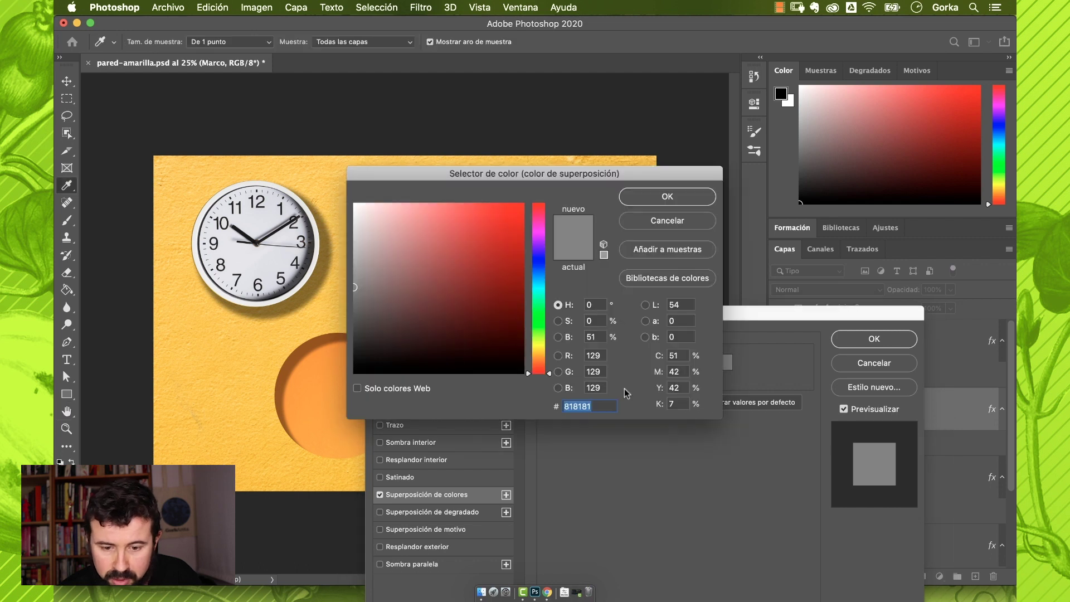
{"action": "left_click", "coordinate": [545, 319]}
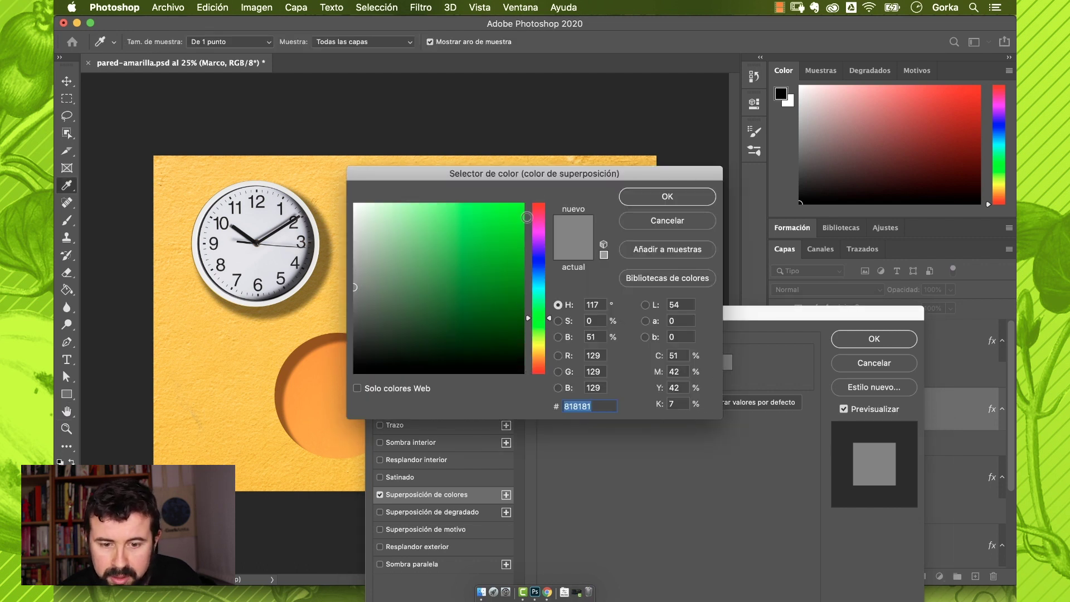
{"action": "left_click", "coordinate": [522, 209]}
{"action": "key", "text": "Return"}
{"action": "left_click_drag", "start_coordinate": [604, 313], "coordinate": [542, 337]}
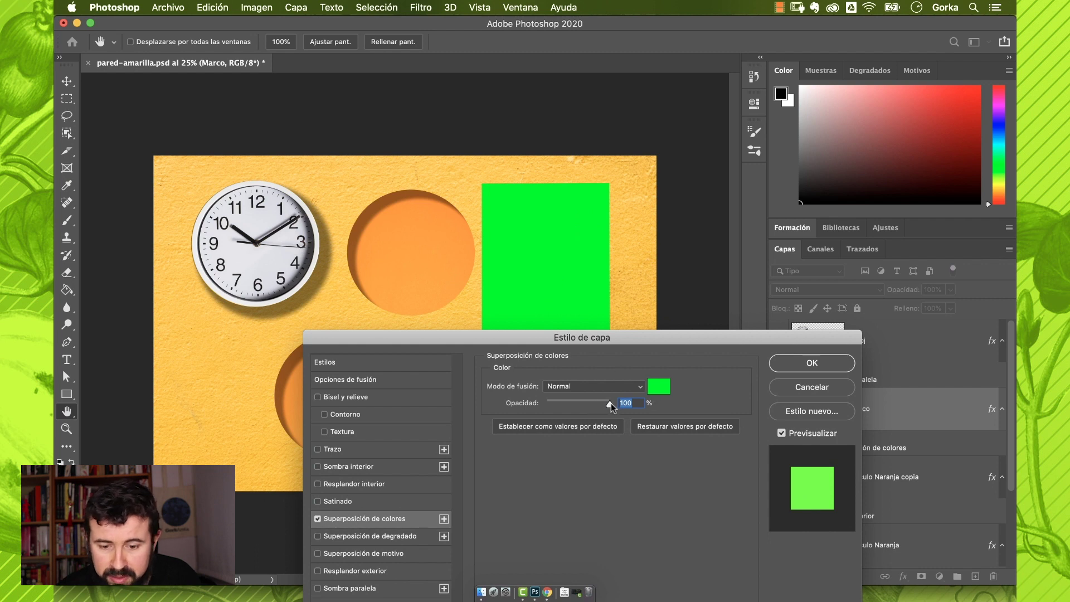
{"action": "mouse_move", "coordinate": [598, 406]}
{"action": "left_mouse_down"}
{"action": "mouse_move", "coordinate": [551, 396]}
{"action": "mouse_move", "coordinate": [601, 406]}
{"action": "left_mouse_up"}
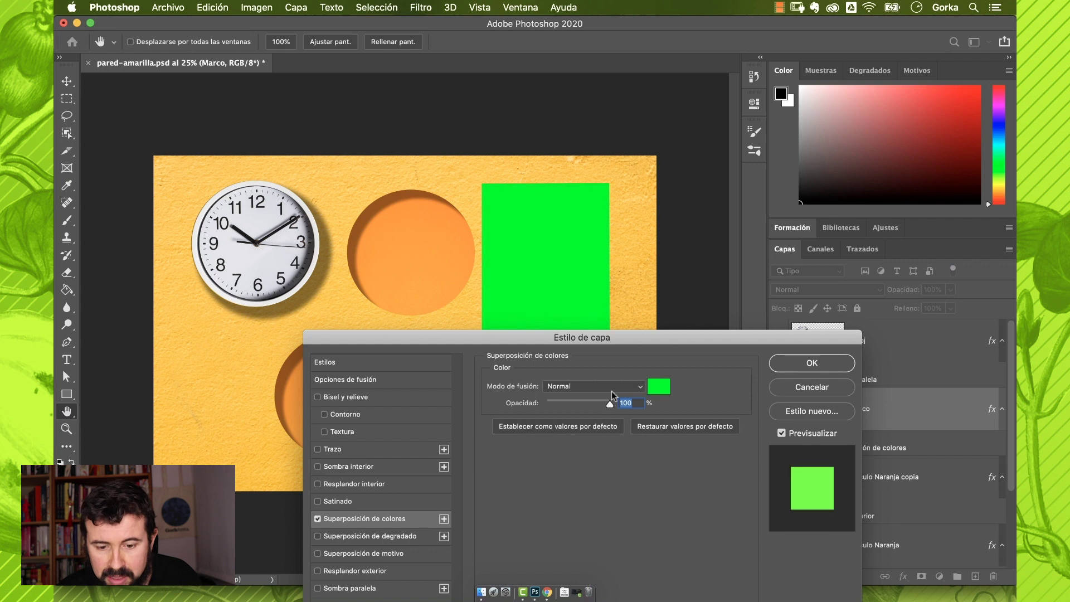
{"action": "left_click", "coordinate": [610, 390]}
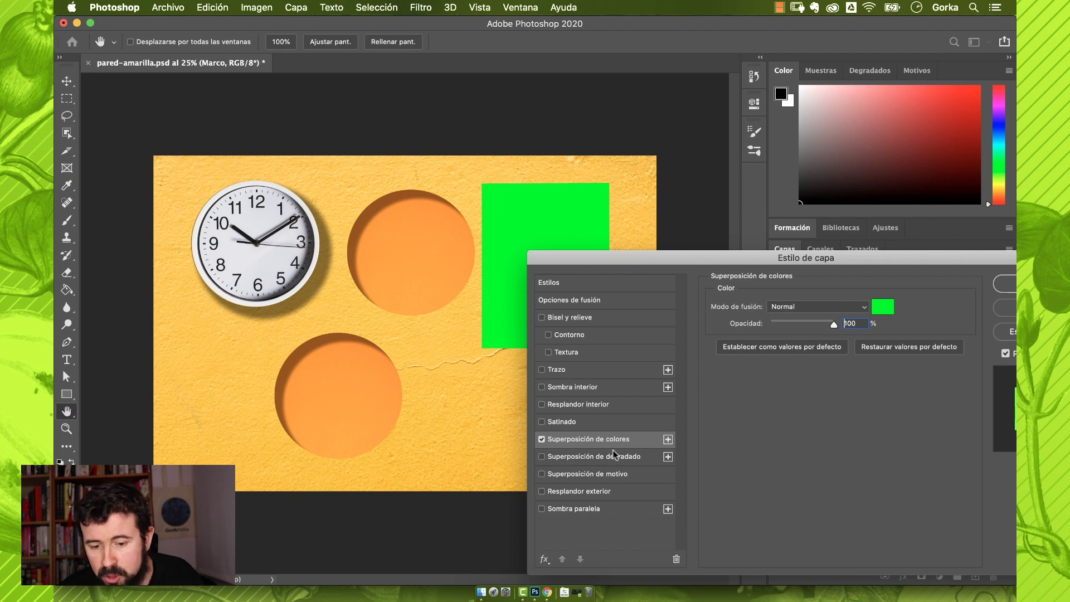
- Swap the frame's color overlay for a gradient overlay
{"action": "left_click_drag", "start_coordinate": [670, 260], "coordinate": [656, 211]}
{"action": "left_click", "coordinate": [571, 391]}
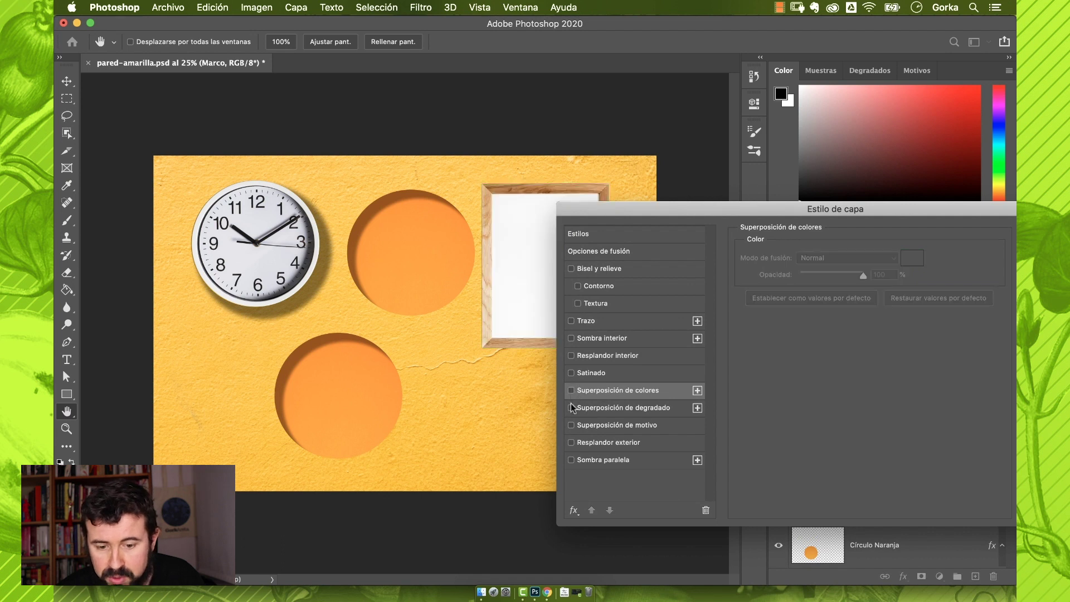
{"action": "left_click", "coordinate": [571, 408]}
{"action": "left_click", "coordinate": [618, 407]}
{"action": "left_click_drag", "start_coordinate": [701, 208], "coordinate": [492, 261]}
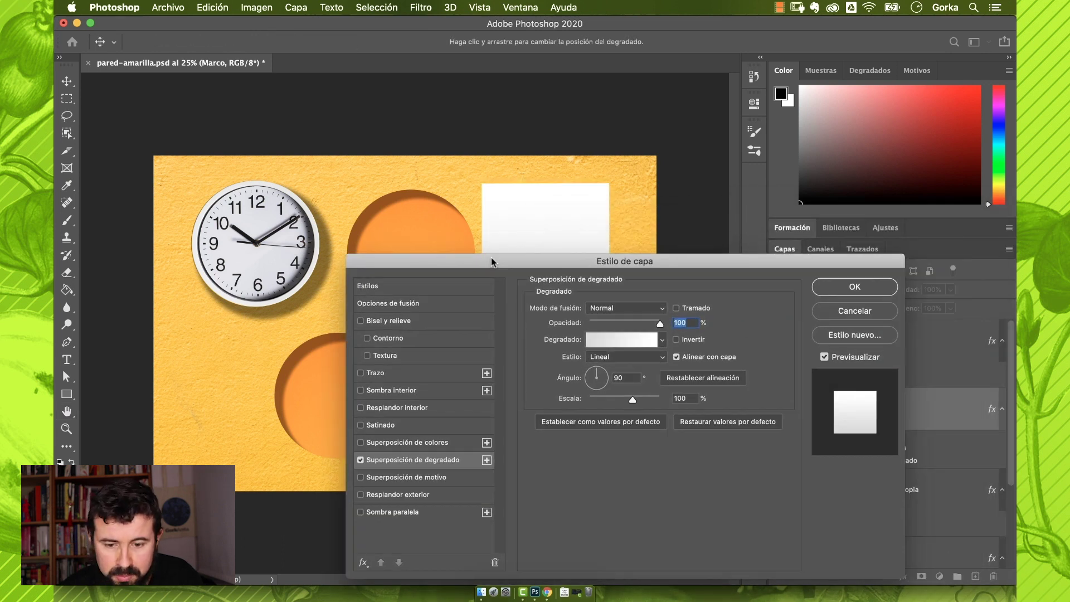
- Apply the cyan-to-magenta preset from the Purples group to the frame's gradient overlay
{"action": "left_click", "coordinate": [635, 339]}
{"action": "left_click", "coordinate": [411, 218]}
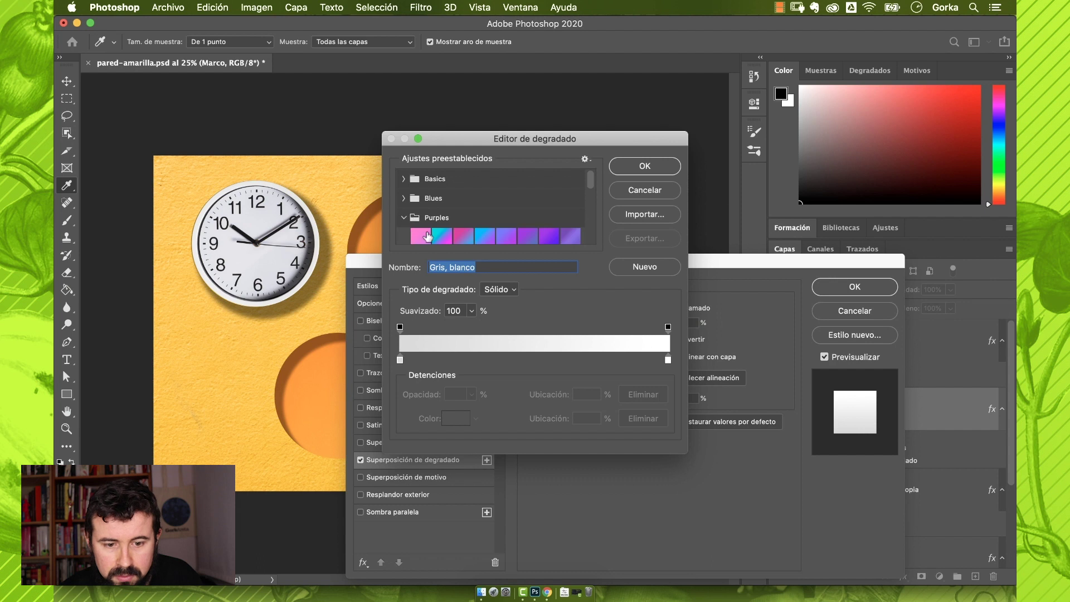
{"action": "left_click", "coordinate": [494, 231]}
{"action": "left_click", "coordinate": [635, 167]}
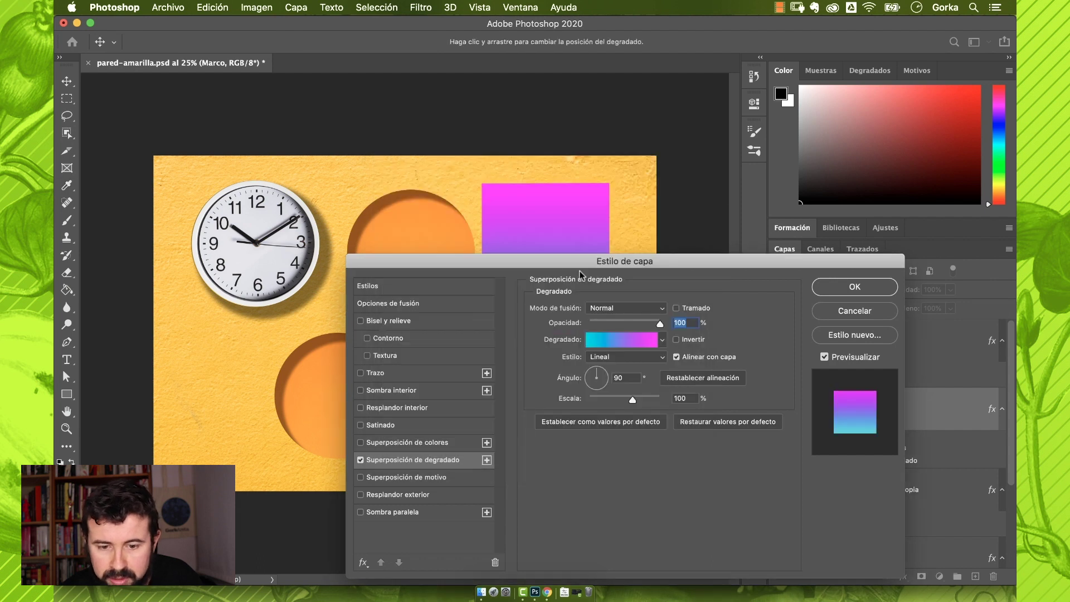
{"action": "left_click_drag", "start_coordinate": [580, 274], "coordinate": [643, 370]}
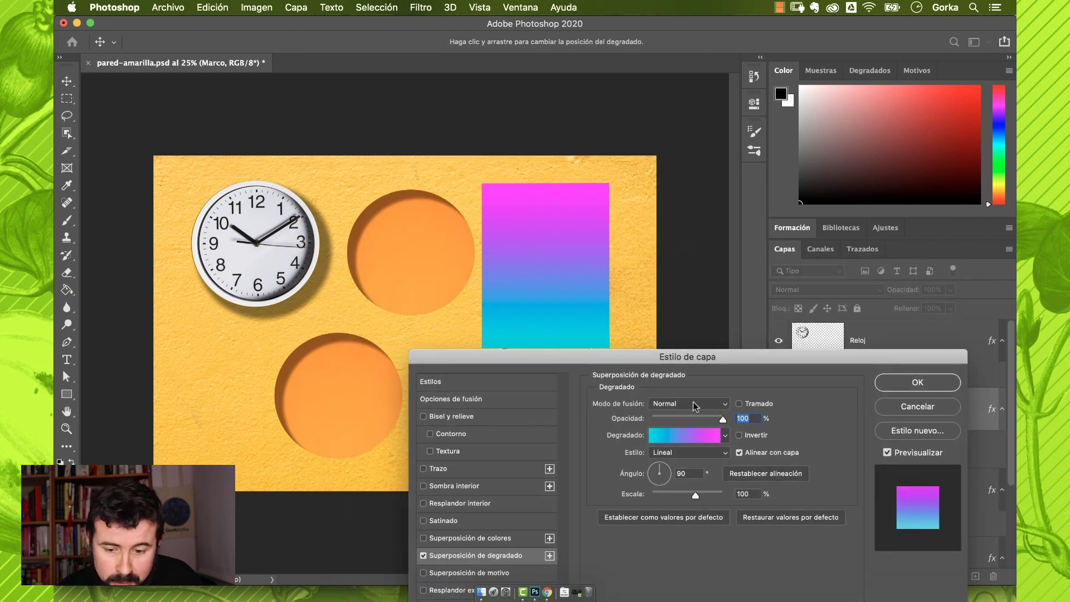
- Cycle the gradient overlay through the Radial, Ángulo and Reflejado styles, returning to Lineal at a 107° angle and 132% scale
{"action": "left_click_drag", "start_coordinate": [681, 419], "coordinate": [695, 420]}
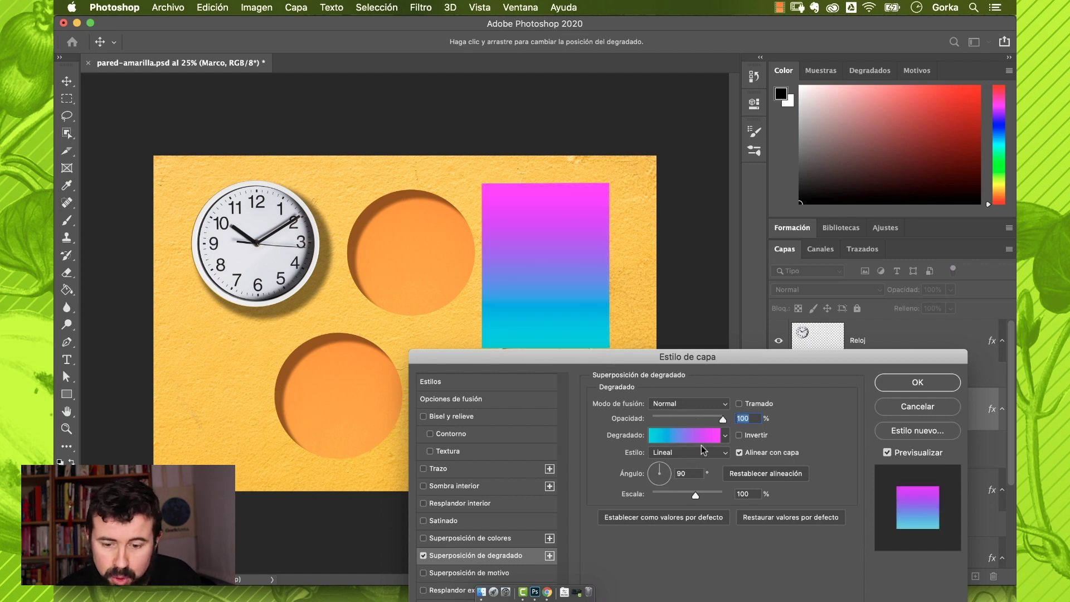
{"action": "left_click", "coordinate": [703, 449]}
{"action": "left_click", "coordinate": [699, 463]}
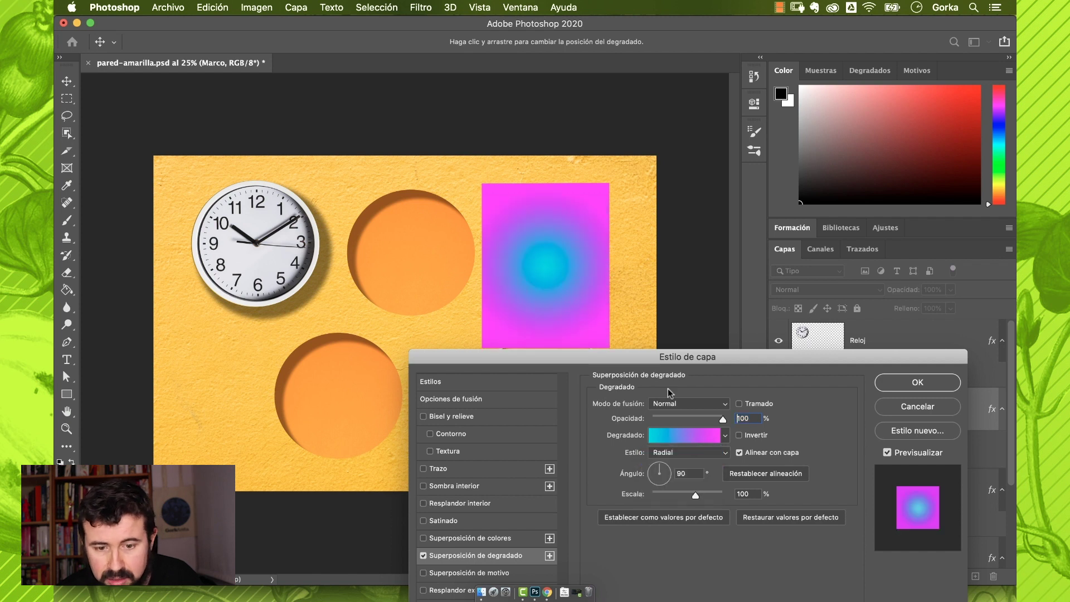
{"action": "left_click", "coordinate": [713, 454]}
{"action": "left_click", "coordinate": [683, 462]}
{"action": "left_click", "coordinate": [681, 454]}
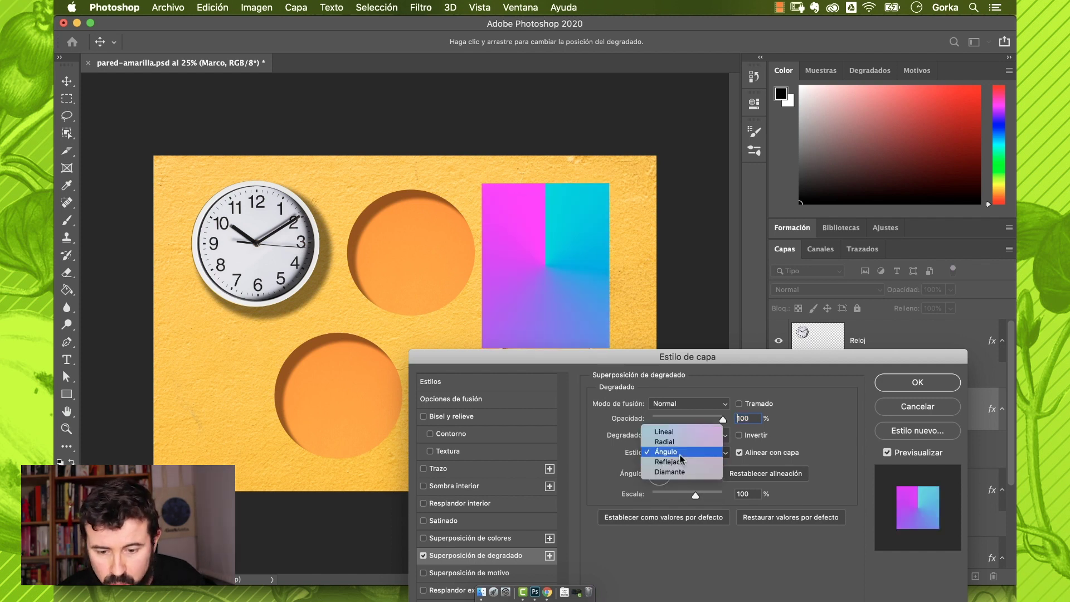
{"action": "left_click", "coordinate": [681, 462]}
{"action": "left_click", "coordinate": [691, 453]}
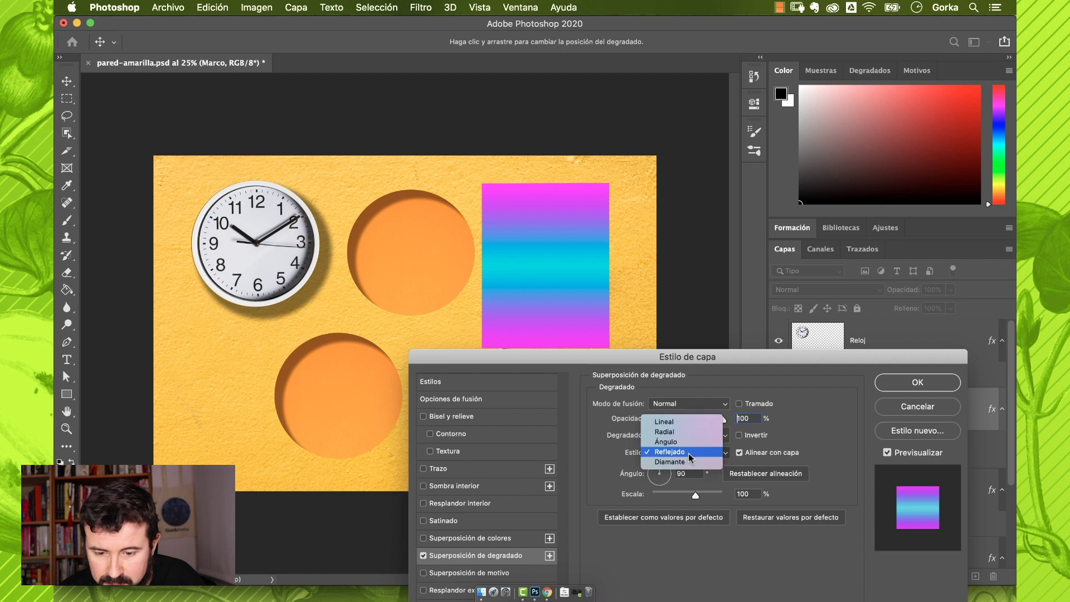
{"action": "left_click", "coordinate": [689, 422]}
{"action": "left_click_drag", "start_coordinate": [663, 470], "coordinate": [712, 497]}
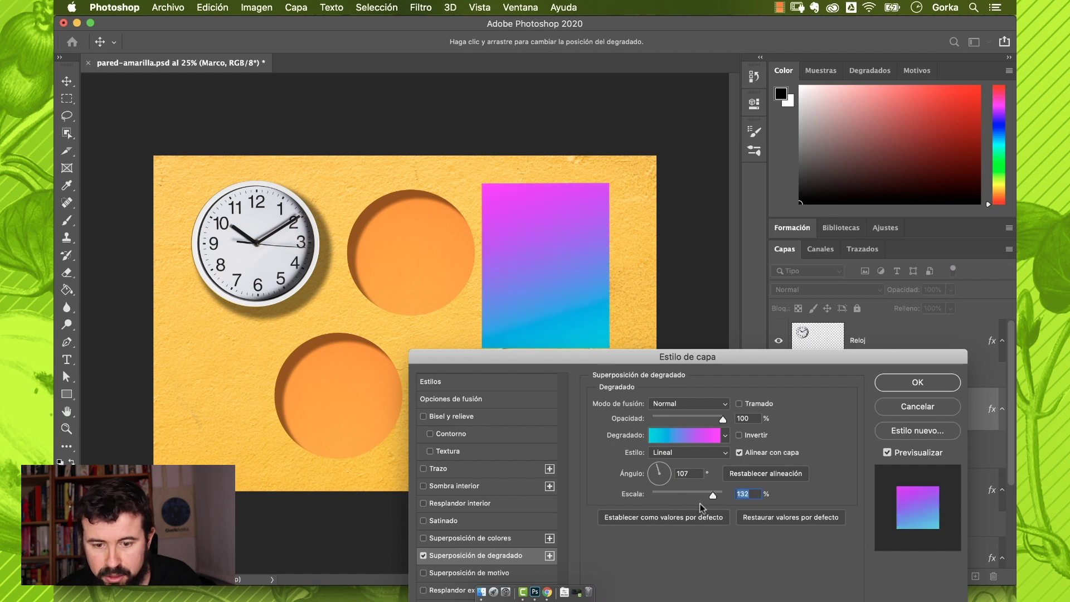
- Swap the frame's gradient overlay for a pattern overlay
{"action": "left_click", "coordinate": [423, 555]}
{"action": "left_click", "coordinate": [423, 573]}
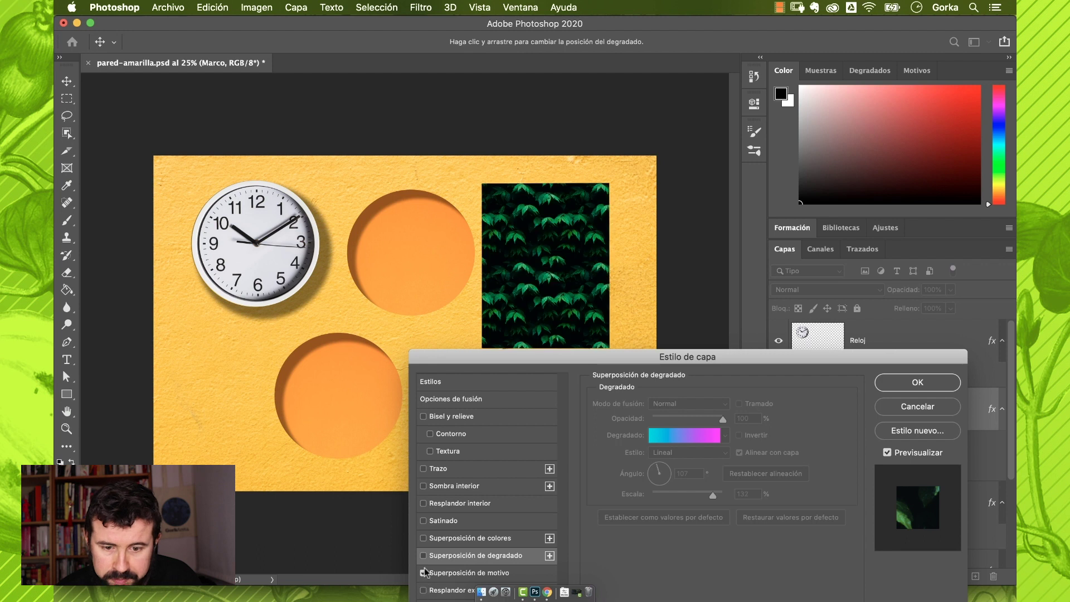
{"action": "left_click", "coordinate": [484, 574]}
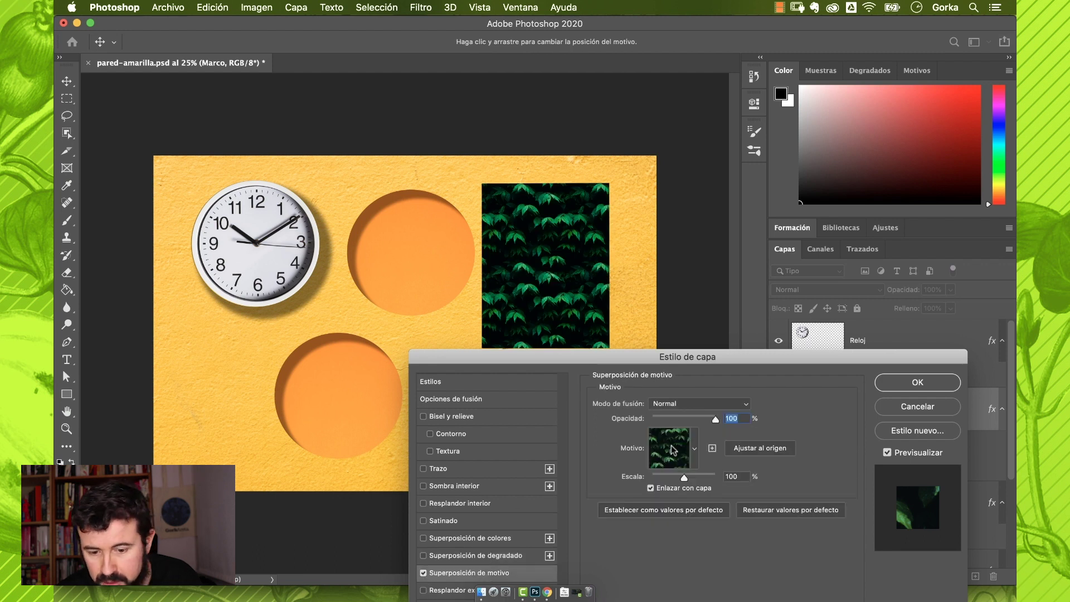
- Fill the pattern overlay with the yellow forest pattern from the Trees group at 400% scale
{"action": "left_click", "coordinate": [693, 450]}
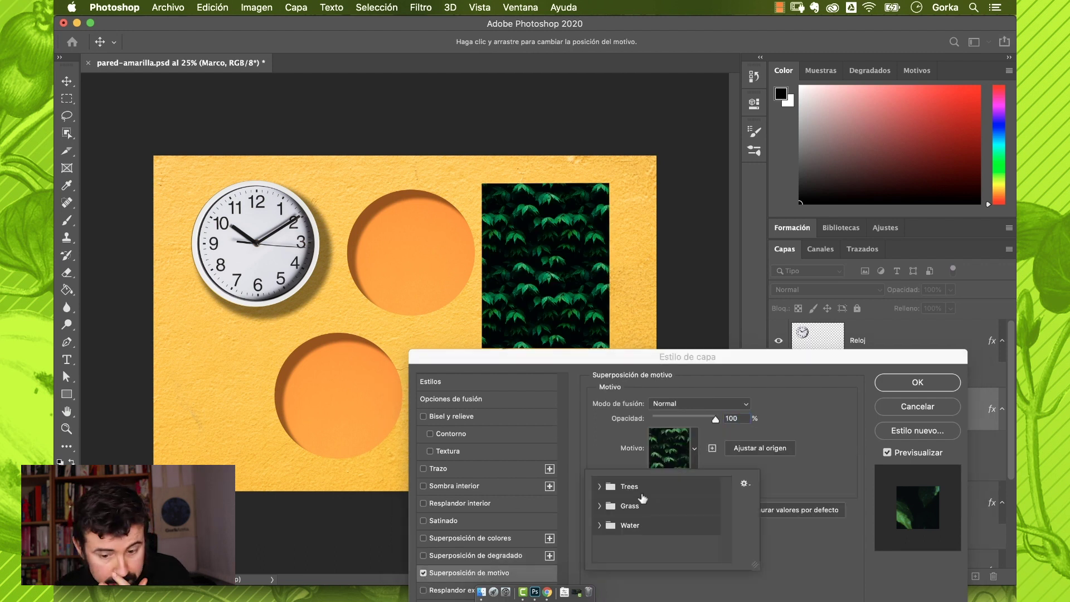
{"action": "left_click", "coordinate": [601, 487]}
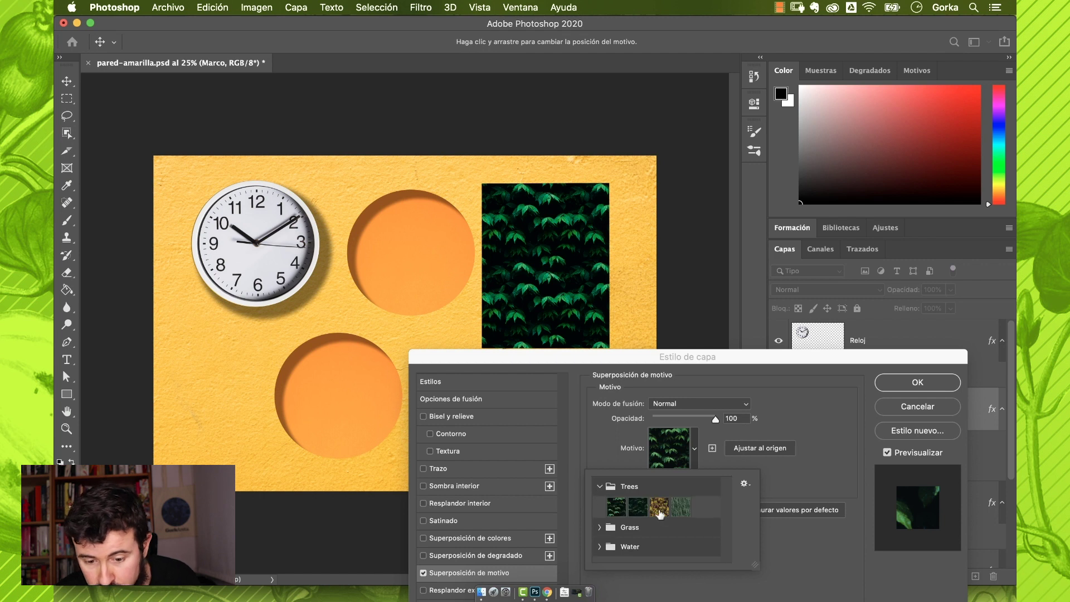
{"action": "left_click", "coordinate": [659, 507]}
{"action": "left_click_drag", "start_coordinate": [676, 362], "coordinate": [676, 311]}
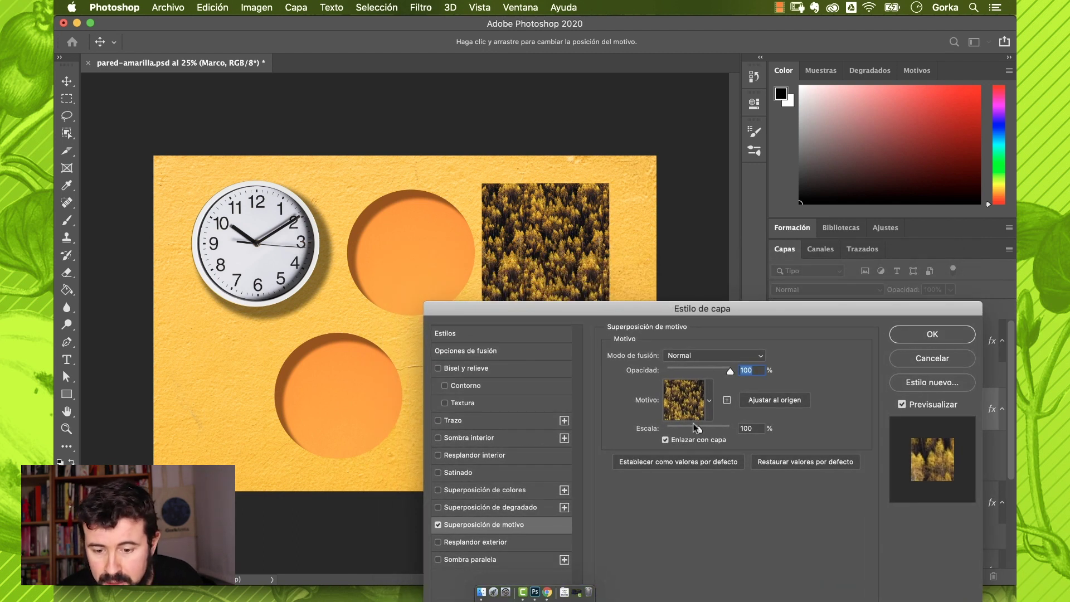
{"action": "mouse_move", "coordinate": [695, 428]}
{"action": "left_mouse_down"}
{"action": "mouse_move", "coordinate": [720, 428]}
{"action": "mouse_move", "coordinate": [709, 428]}
{"action": "left_mouse_up"}
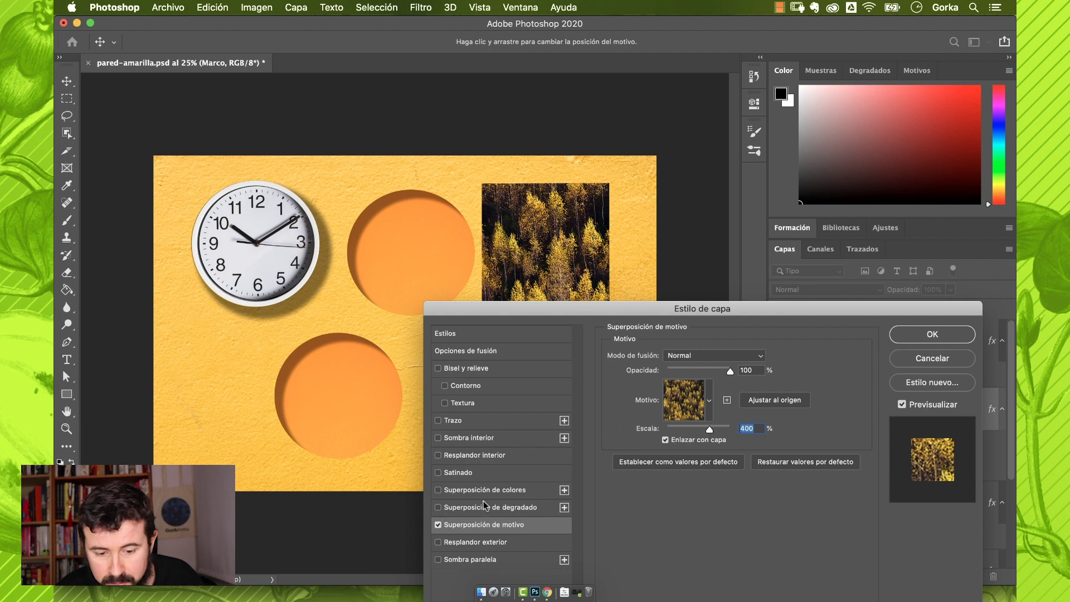
- Try the gradient overlay together with the pattern overlay, and discard all layer style changes on the frame
{"action": "left_click", "coordinate": [439, 507]}
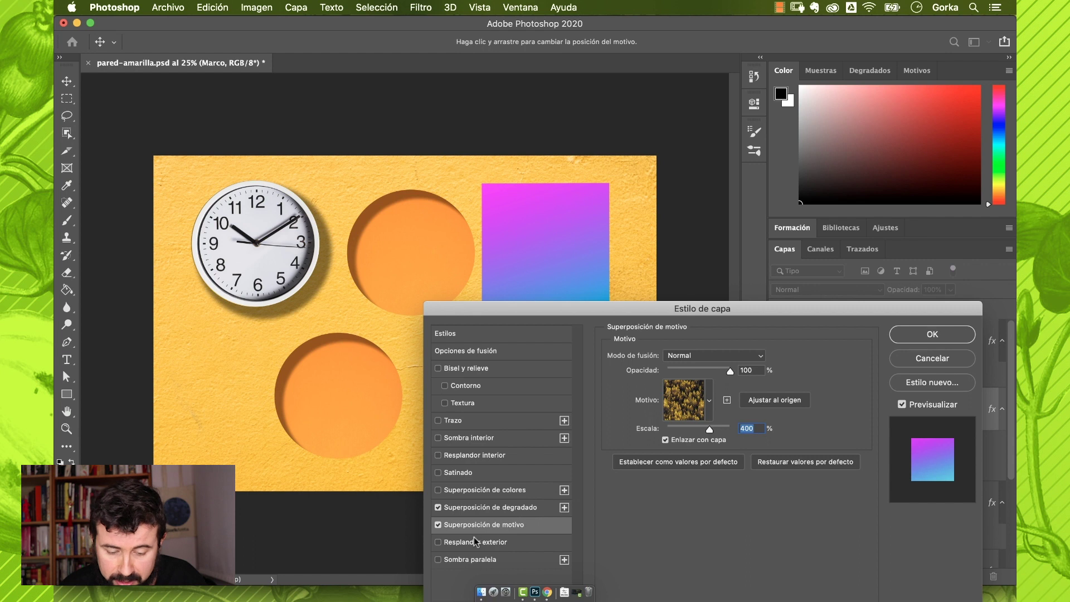
{"action": "left_click", "coordinate": [925, 360]}
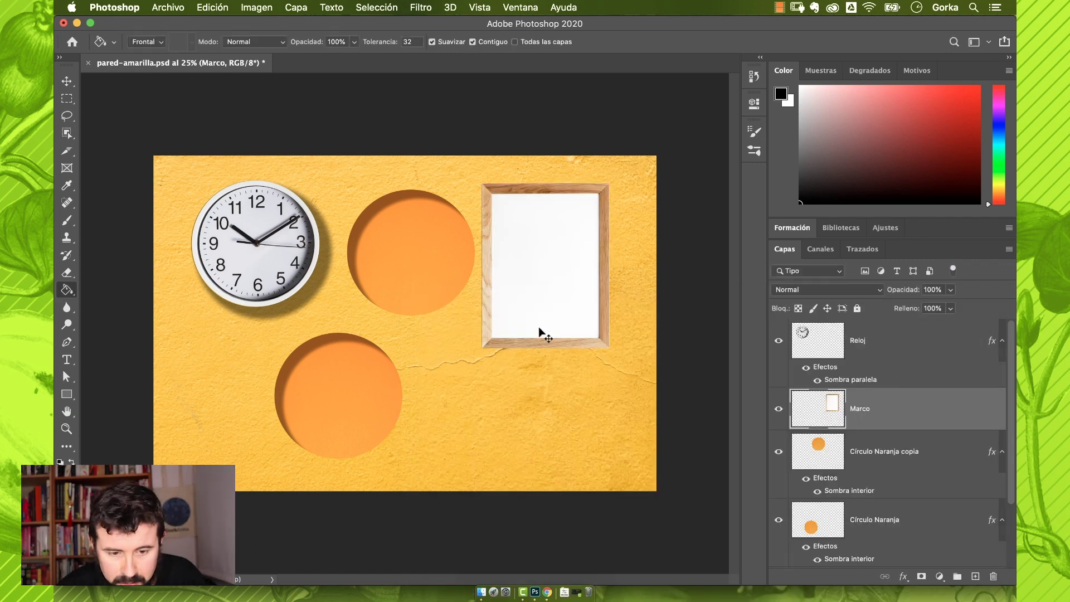
- Close pared-amarilla.psd without saving and open estilos-texto.psd from the imagenes folder
{"action": "key", "text": "cmd+w"}
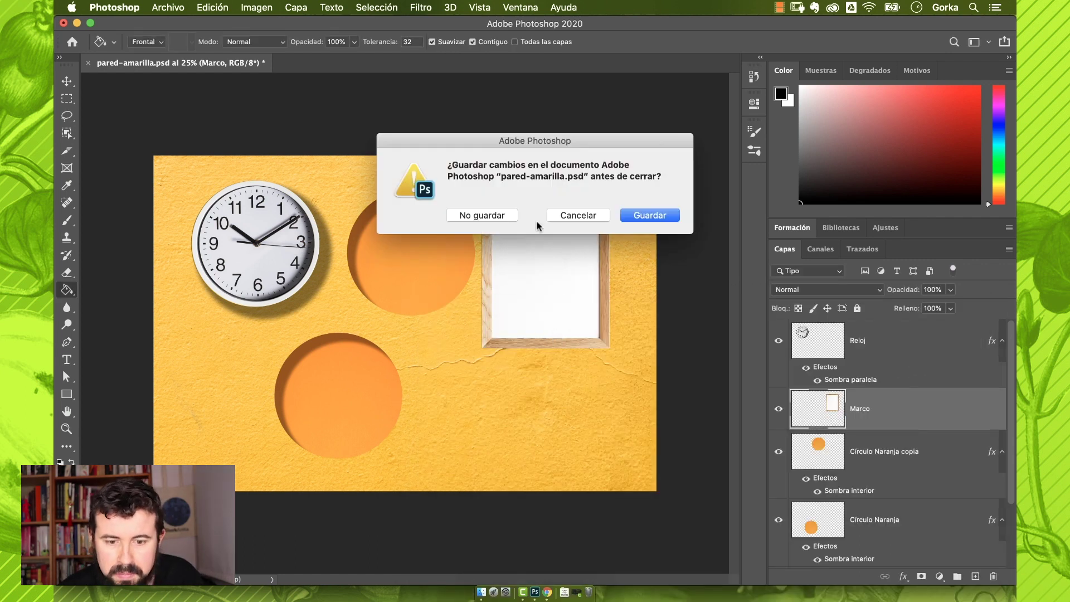
{"action": "key", "text": "cmd+d"}
{"action": "left_click", "coordinate": [482, 590]}
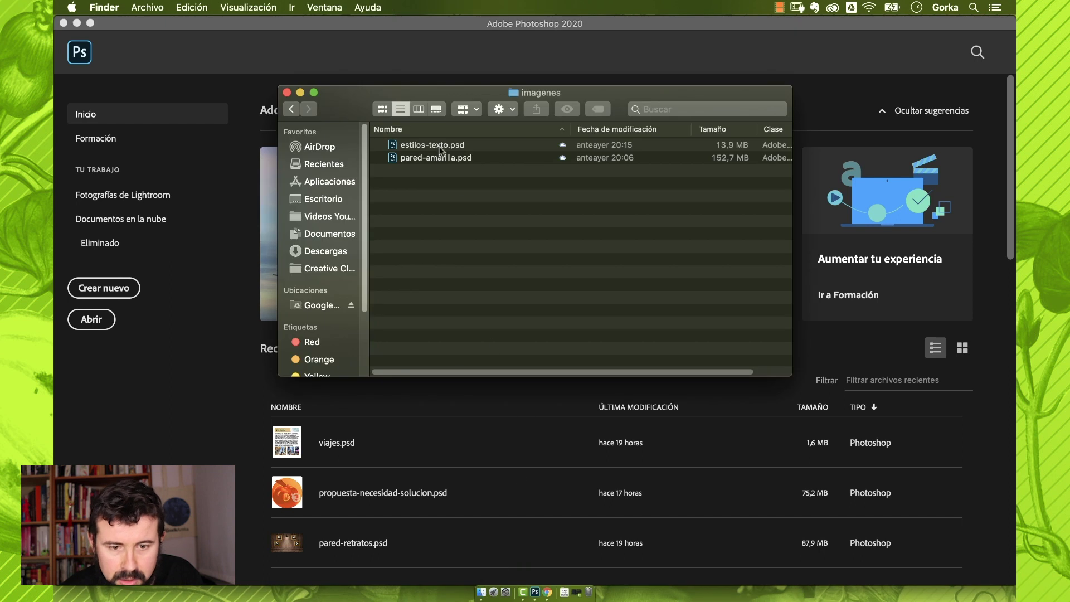
{"action": "left_click_drag", "start_coordinate": [440, 149], "coordinate": [534, 595]}
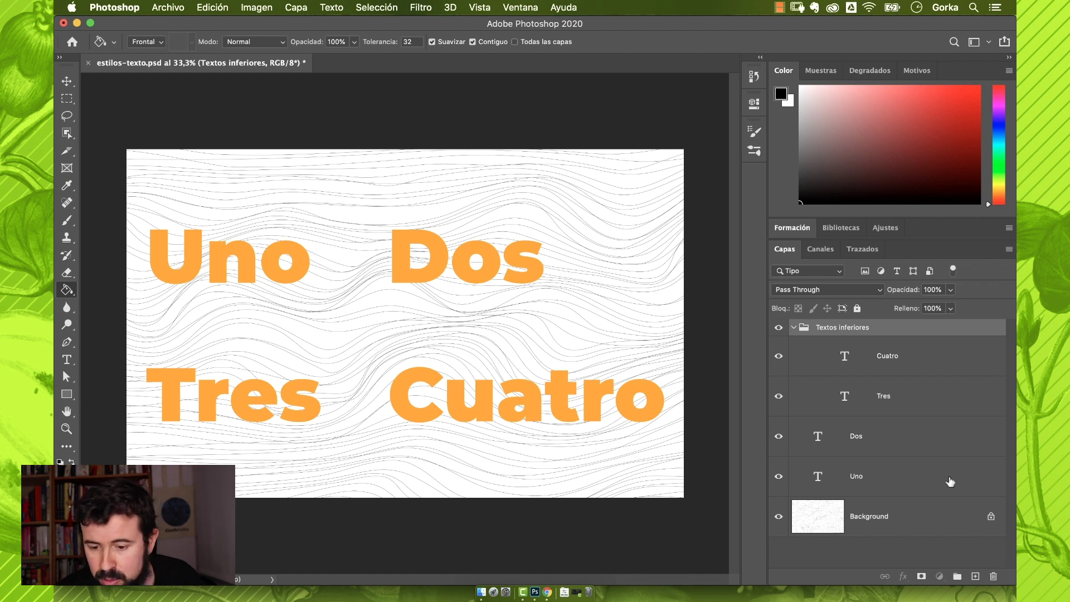
- Try an Inglete interior bevel on the Uno text layer with a 35 px size and 188% depth
{"action": "double_click", "coordinate": [936, 493]}
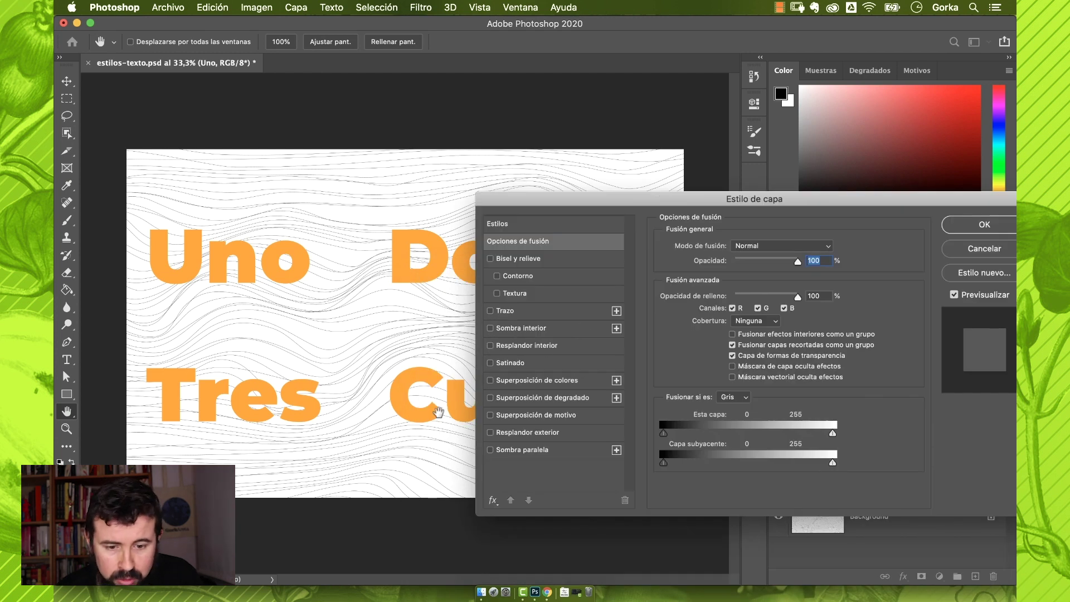
{"action": "left_click", "coordinate": [491, 259]}
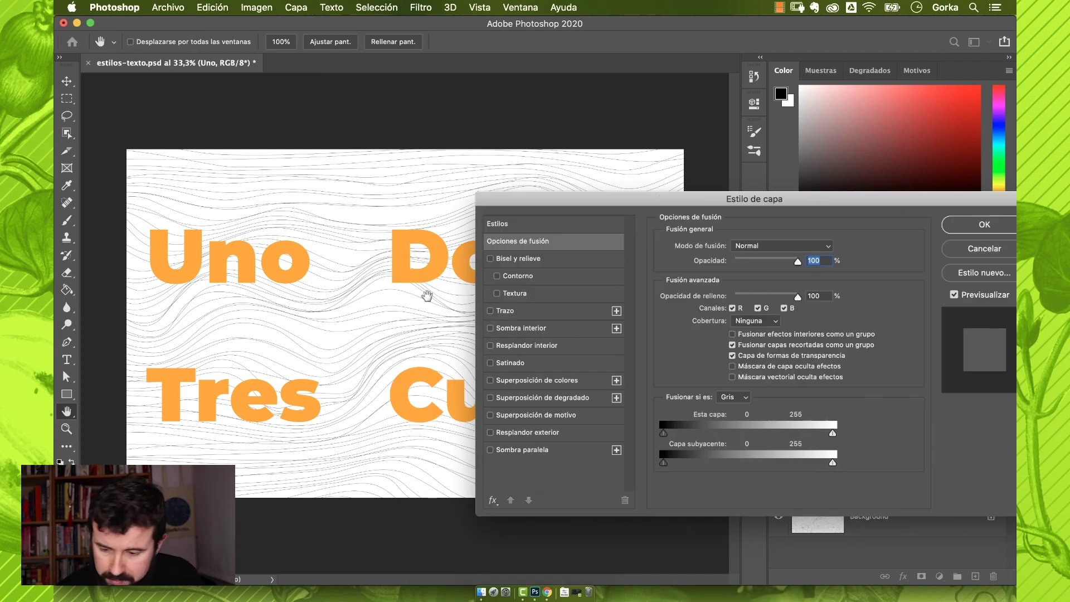
{"action": "left_click", "coordinate": [399, 289], "text": "super"}
{"action": "left_click", "coordinate": [399, 289], "text": "super"}
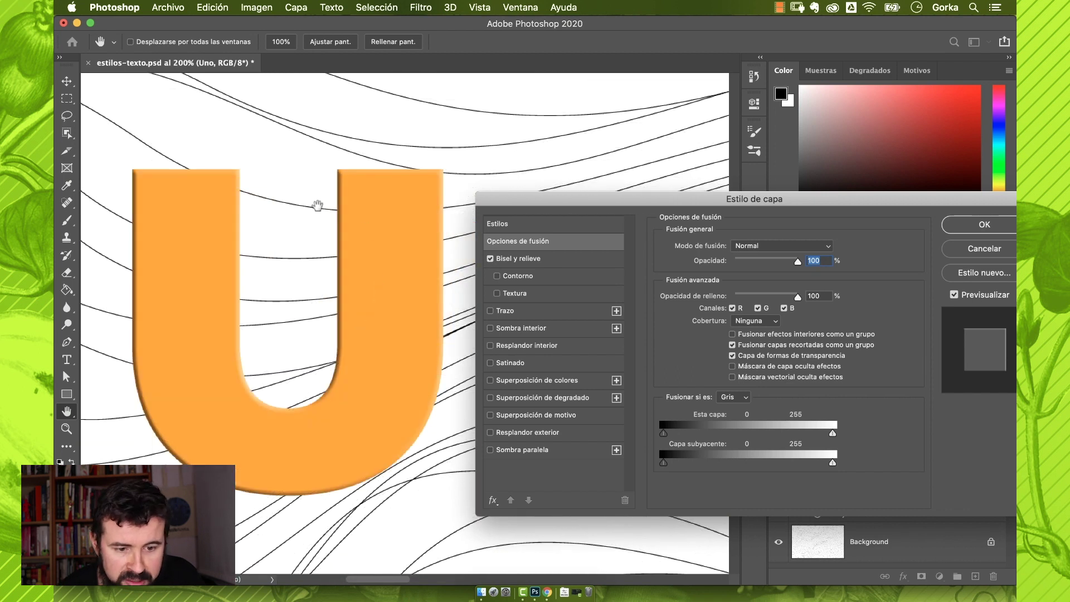
{"action": "scroll", "coordinate": [444, 368], "scroll_direction": "right", "scroll_amount": 5}
{"action": "scroll", "coordinate": [444, 368], "scroll_direction": "right", "scroll_amount": 2}
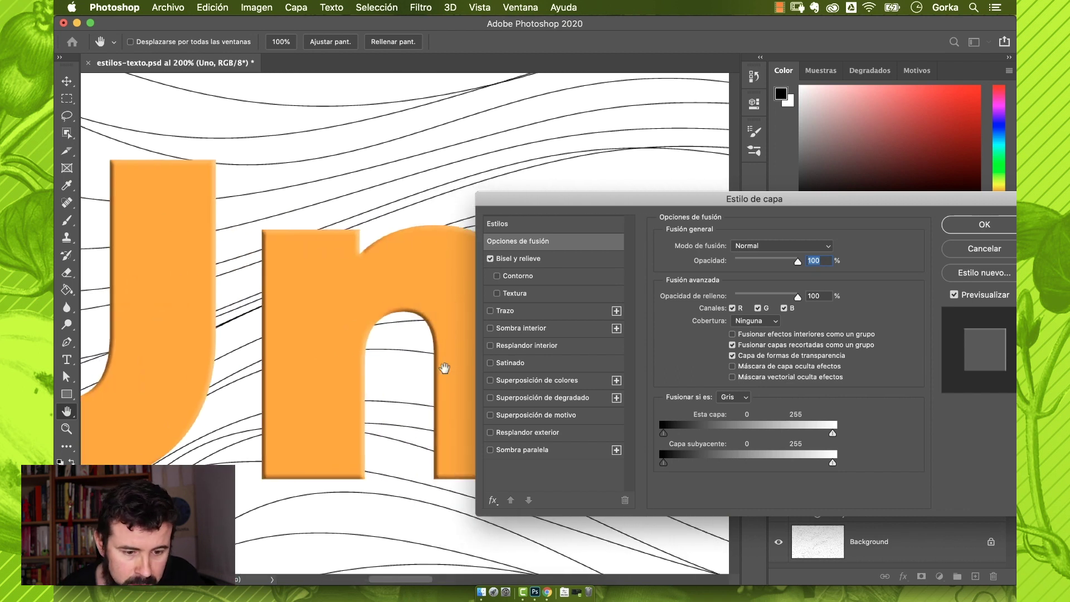
{"action": "left_click", "coordinate": [540, 259]}
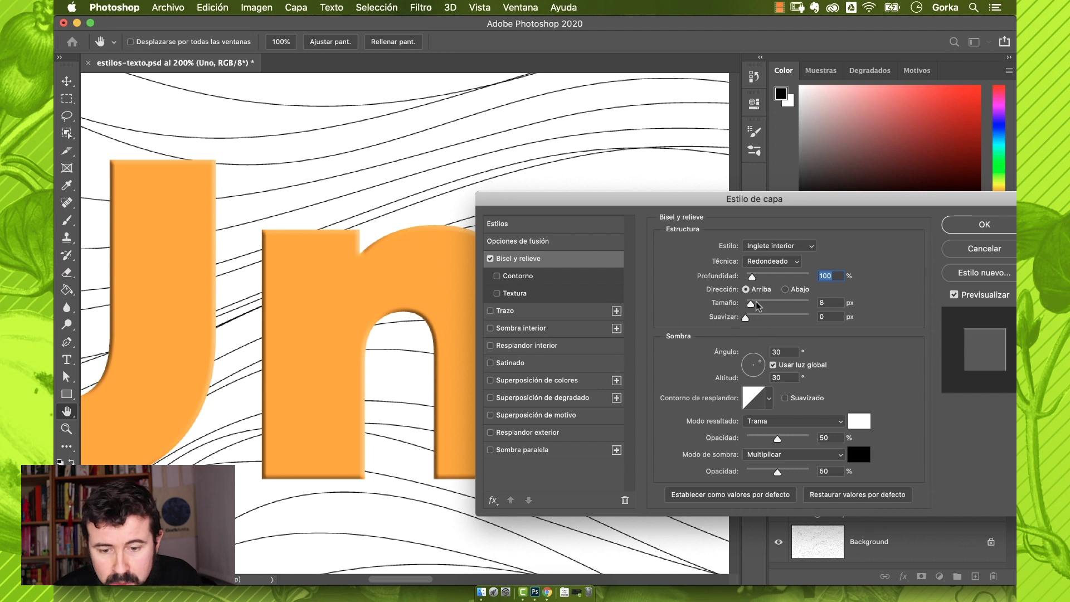
{"action": "mouse_move", "coordinate": [756, 302]}
{"action": "left_mouse_down"}
{"action": "mouse_move", "coordinate": [750, 278]}
{"action": "mouse_move", "coordinate": [796, 288]}
{"action": "mouse_move", "coordinate": [759, 287]}
{"action": "left_mouse_up"}
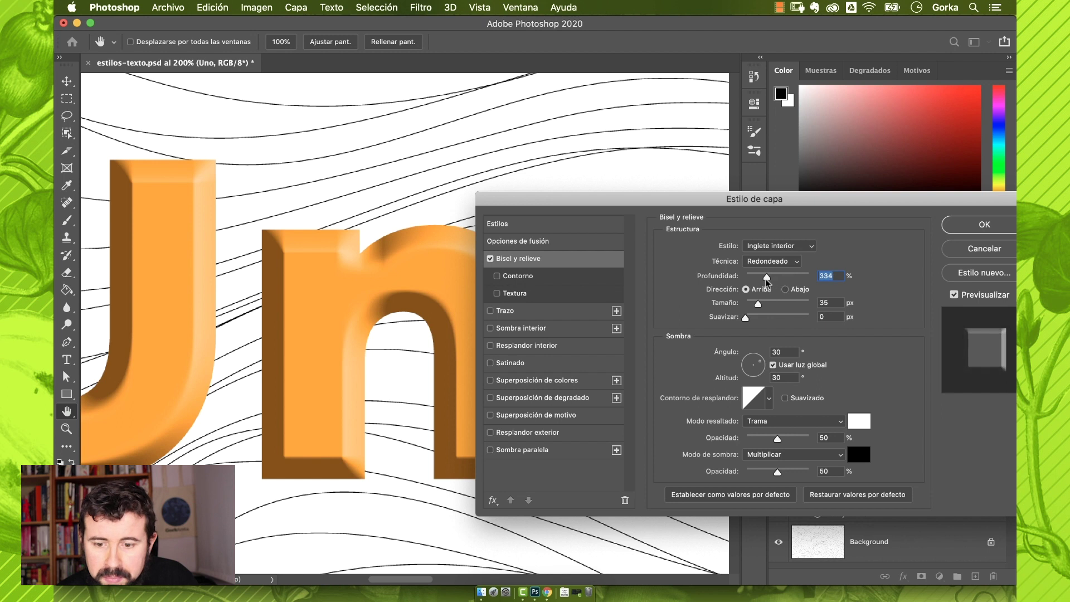
- Try the Inglete exterior bevel style on the Uno text, and discard the layer style changes
{"action": "left_click", "coordinate": [757, 249]}
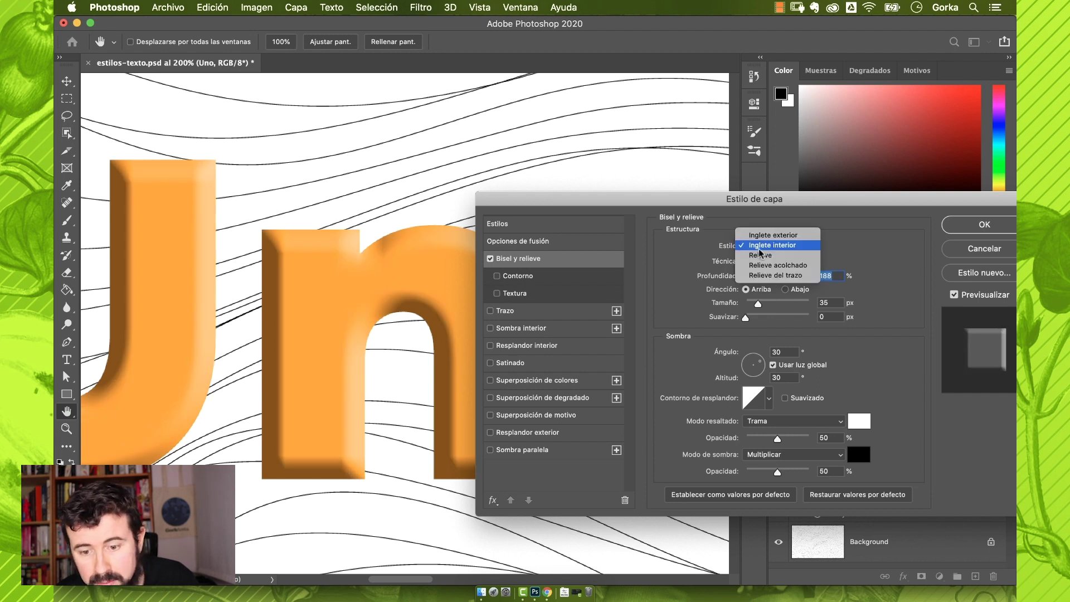
{"action": "left_click", "coordinate": [773, 234]}
{"action": "key", "text": "super+minus"}
{"action": "key", "text": "super+minus"}
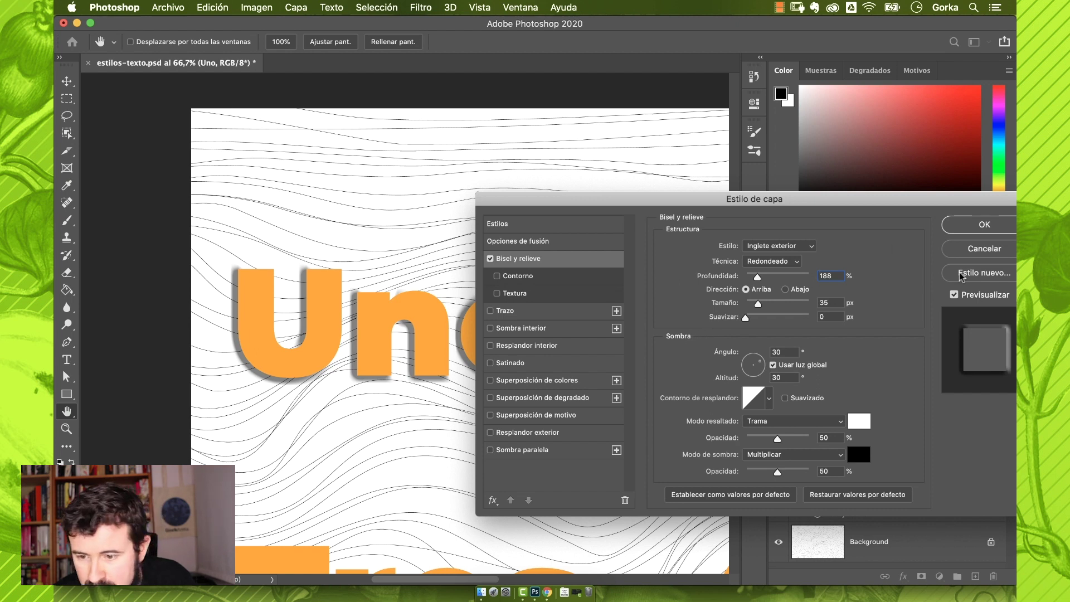
{"action": "left_click", "coordinate": [984, 250]}
- Add a new layer between Uno and Background, filled with cyan and blended in Multiplicar mode
{"action": "left_click", "coordinate": [975, 576]}
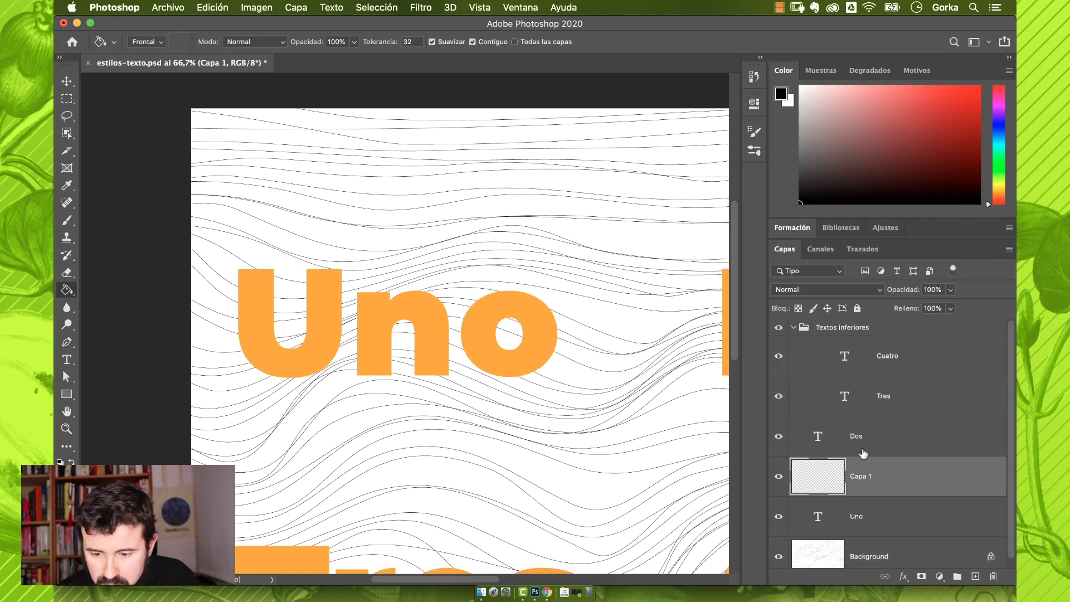
{"action": "left_click_drag", "start_coordinate": [876, 484], "coordinate": [883, 532]}
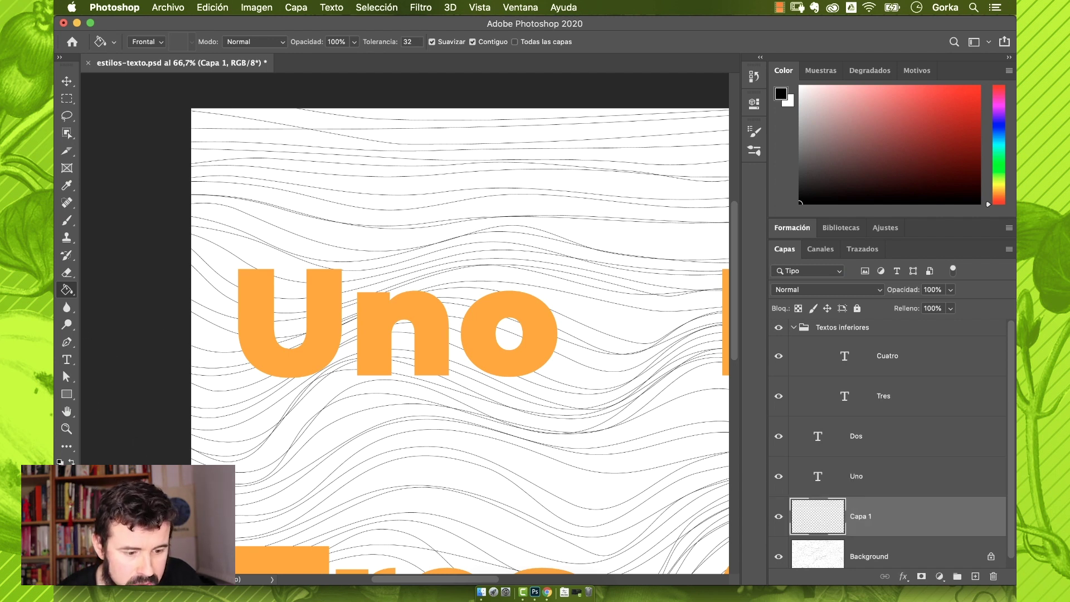
{"action": "left_click", "coordinate": [63, 469]}
{"action": "left_click", "coordinate": [534, 286]}
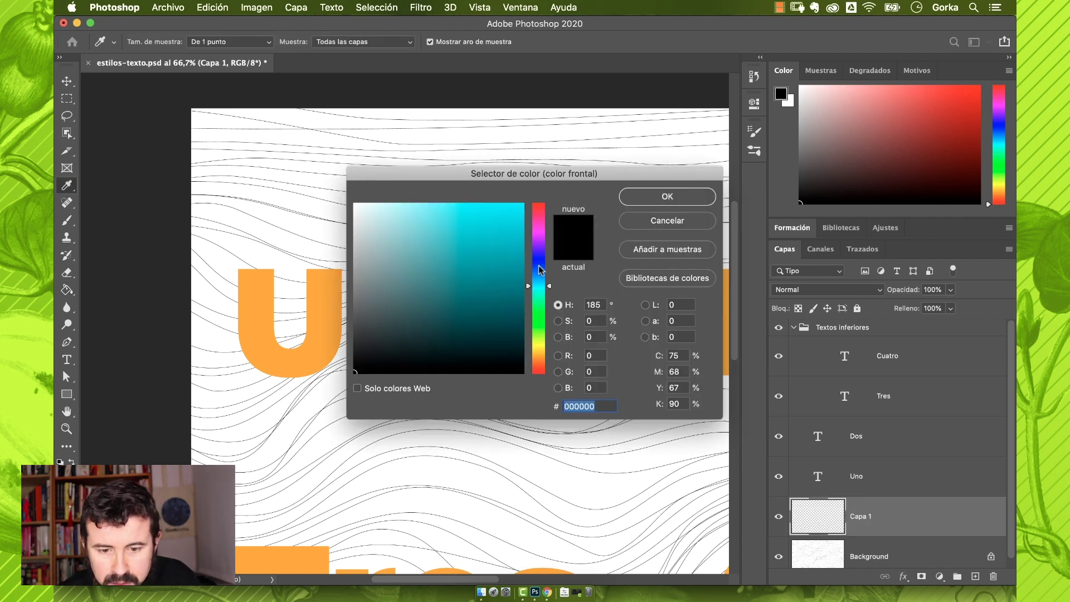
{"action": "left_click", "coordinate": [519, 217]}
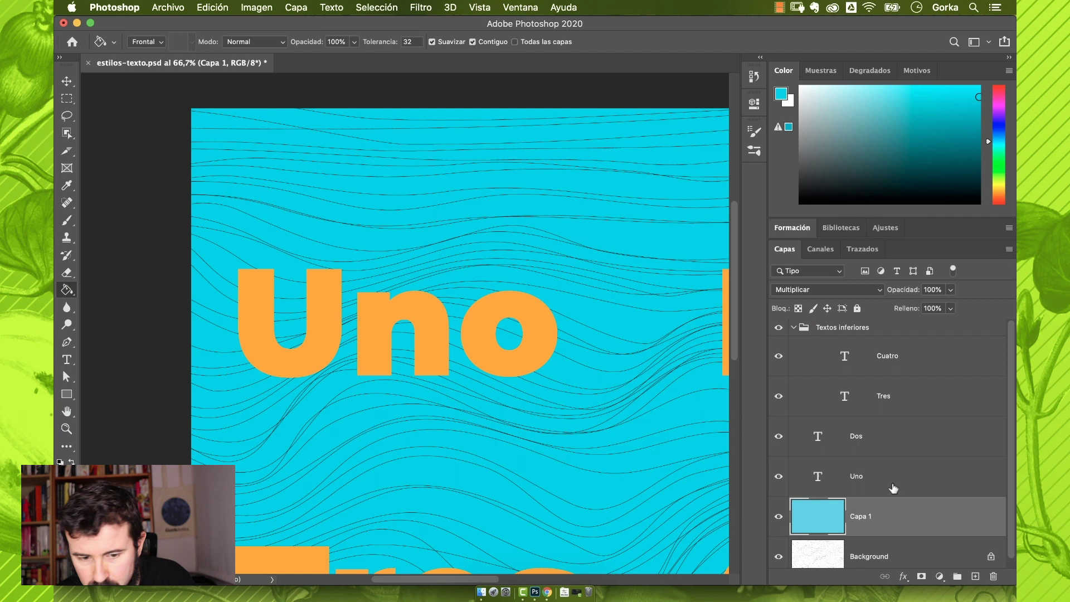
- Apply an Inglete interior bevel to the Uno text layer with 511% depth and a 29 px size
{"action": "double_click", "coordinate": [892, 484]}
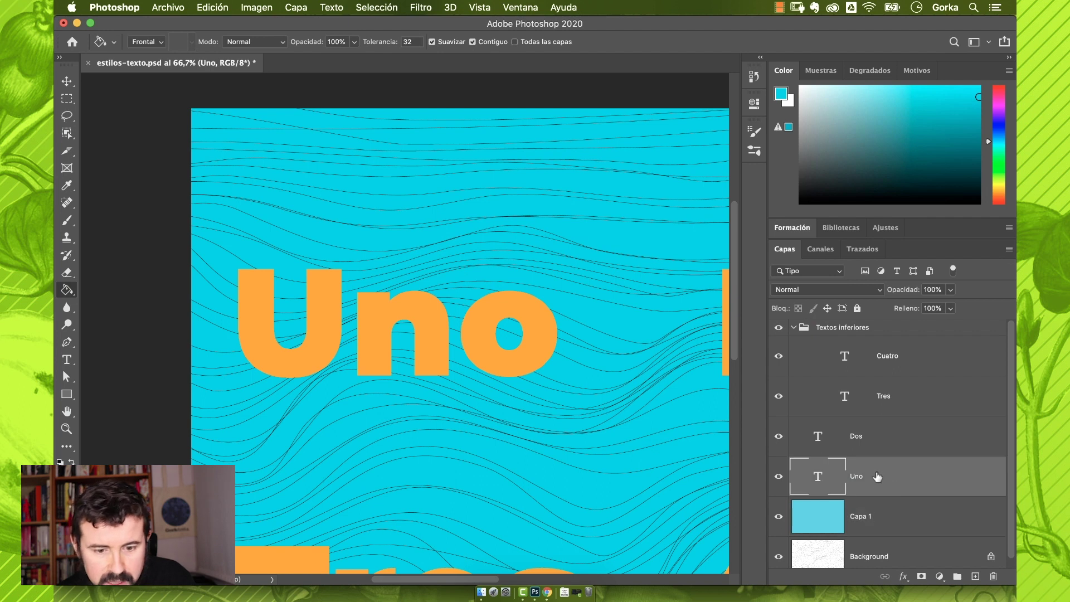
{"action": "left_click", "coordinate": [500, 258]}
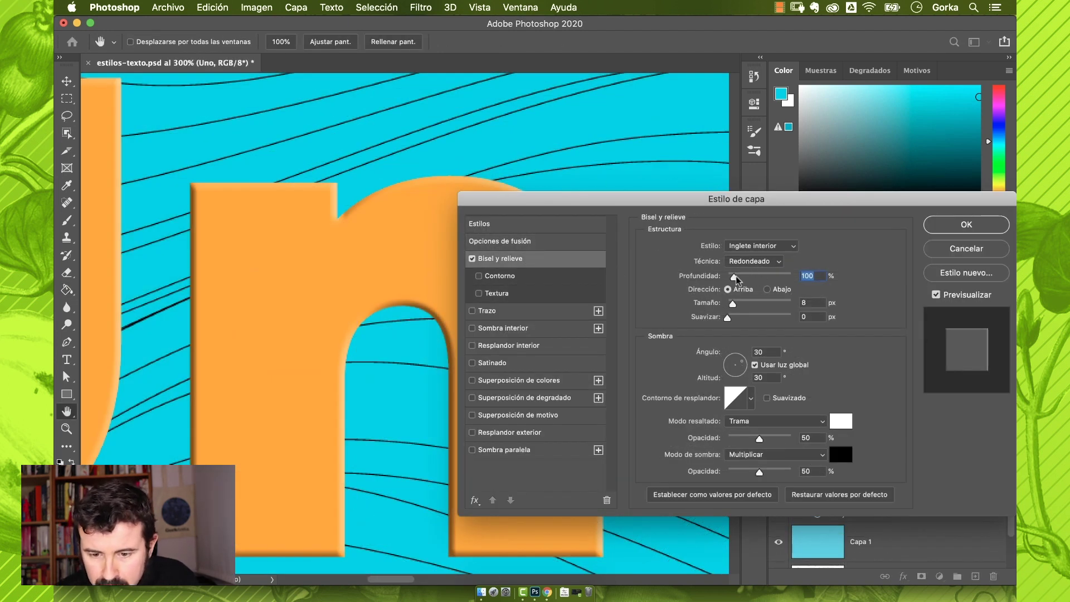
{"action": "left_click_drag", "start_coordinate": [735, 279], "coordinate": [738, 304]}
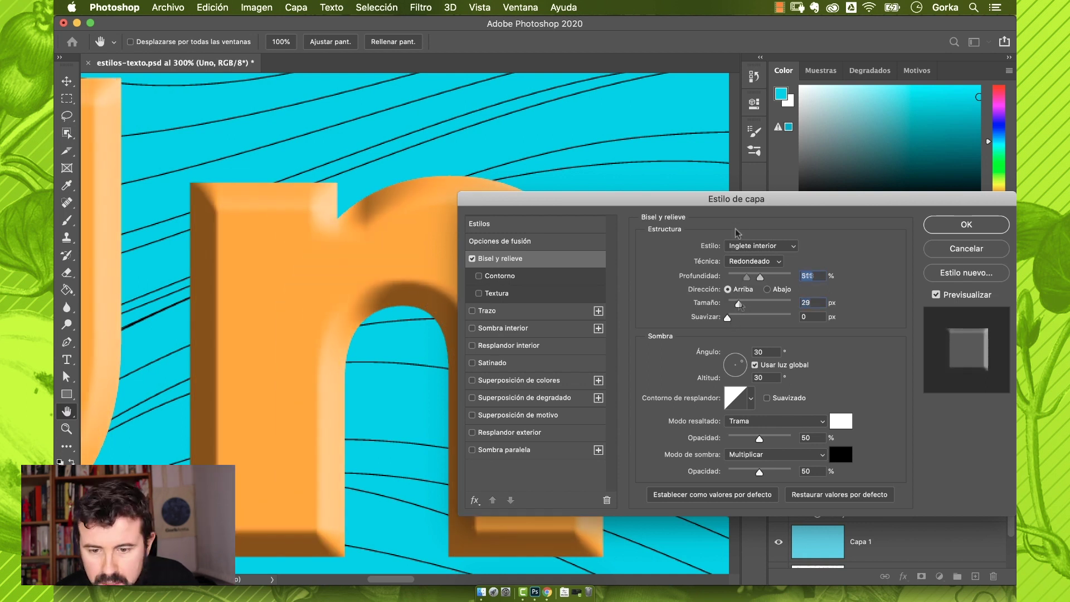
- Cycle the Uno bevel through the Inglete exterior, Relieve, Relieve acolchado and Relieve del trazo styles
{"action": "left_click", "coordinate": [746, 246]}
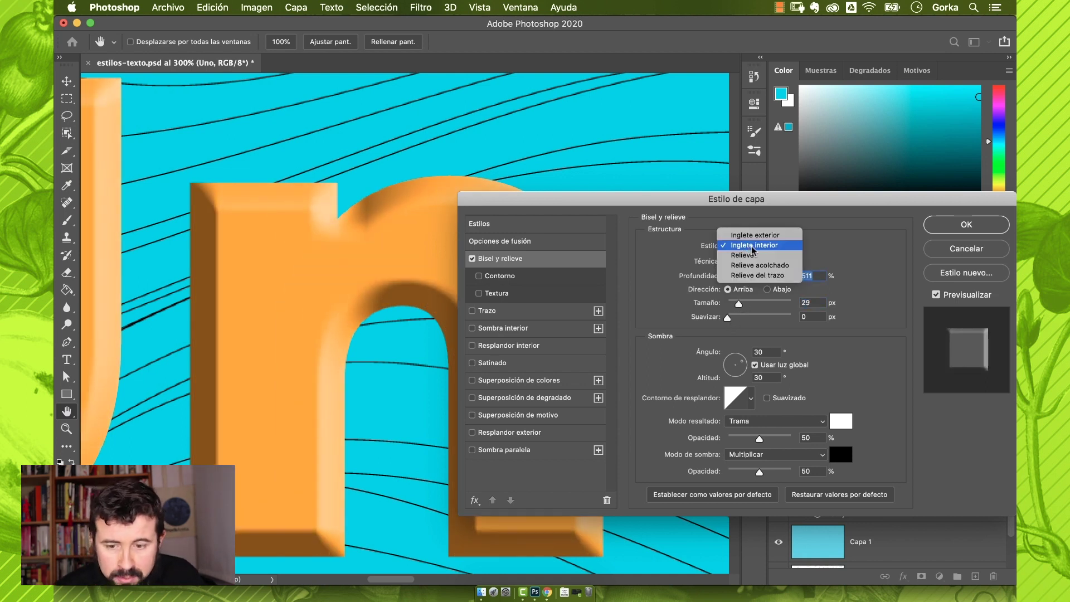
{"action": "left_click", "coordinate": [751, 235]}
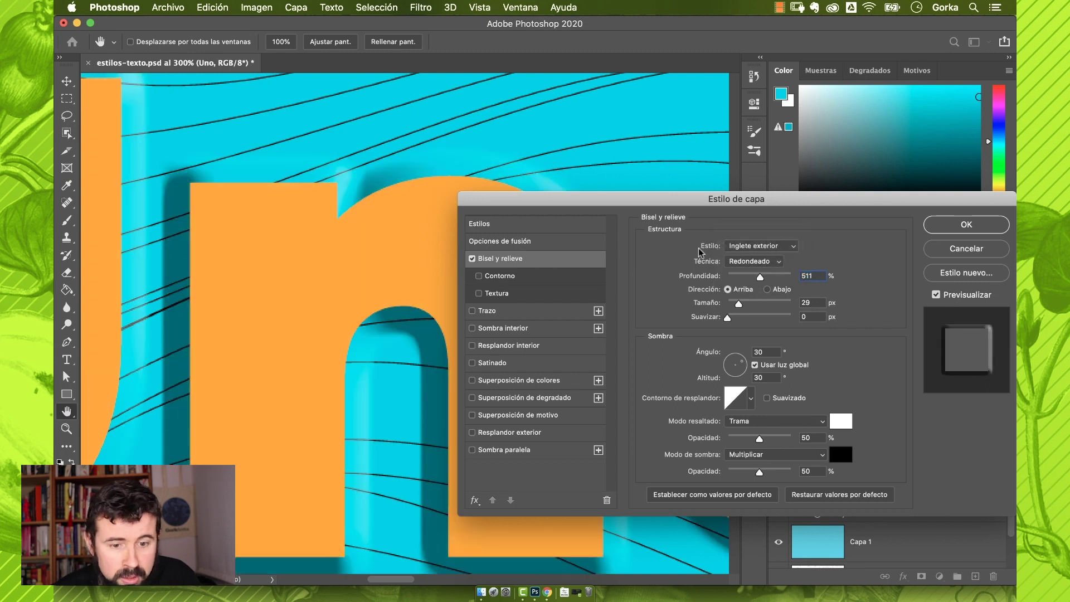
{"action": "key", "text": "super+minus"}
{"action": "key", "text": "super+minus"}
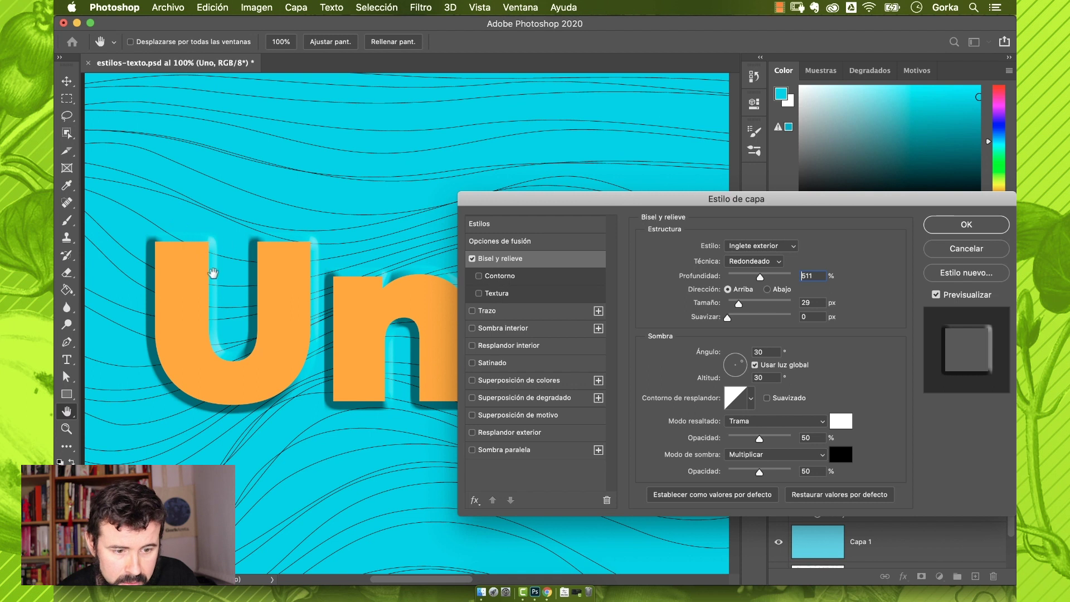
{"action": "left_click", "coordinate": [742, 248]}
{"action": "left_click", "coordinate": [749, 269]}
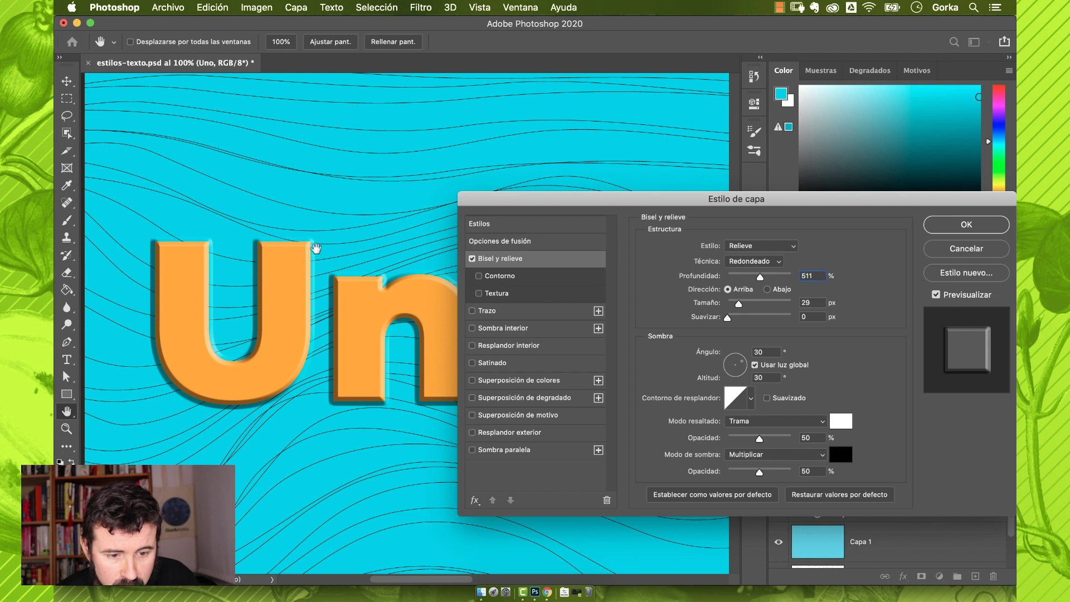
{"action": "left_click", "coordinate": [767, 249]}
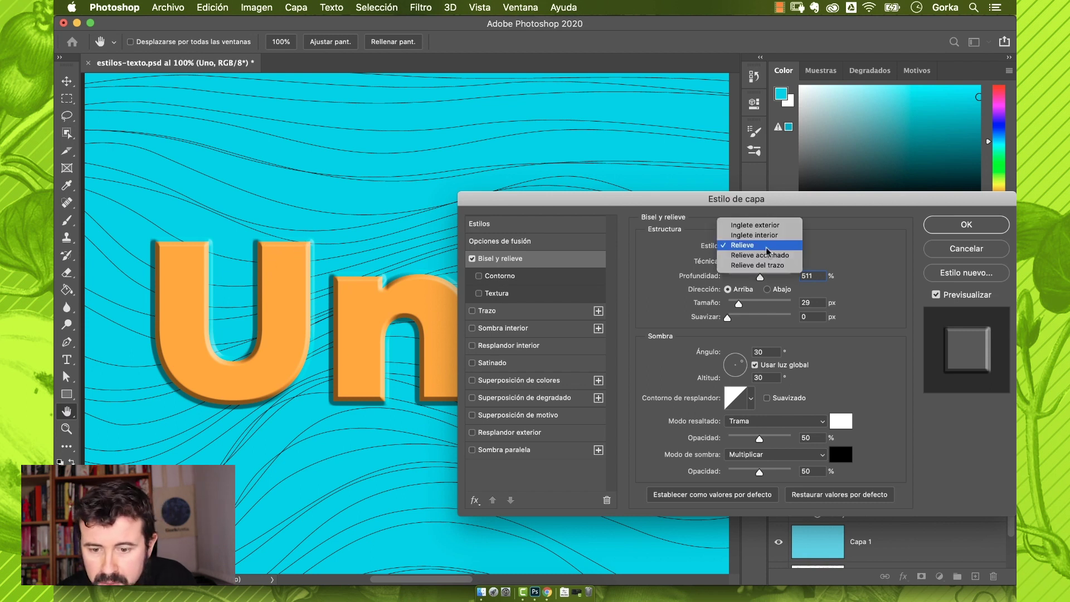
{"action": "left_click", "coordinate": [767, 255]}
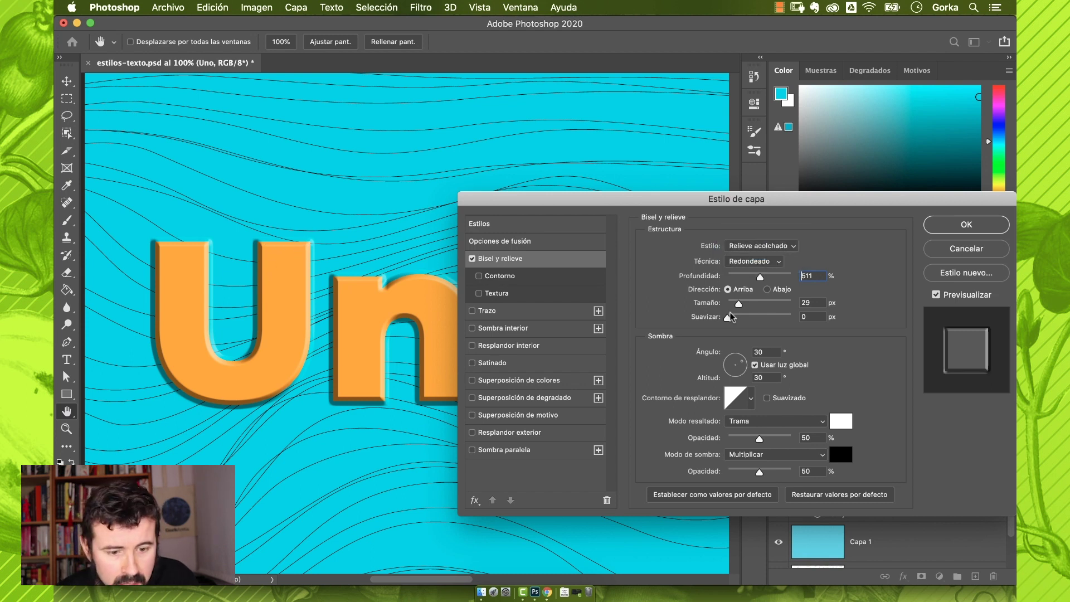
{"action": "left_click", "coordinate": [763, 239]}
{"action": "left_click", "coordinate": [747, 255]}
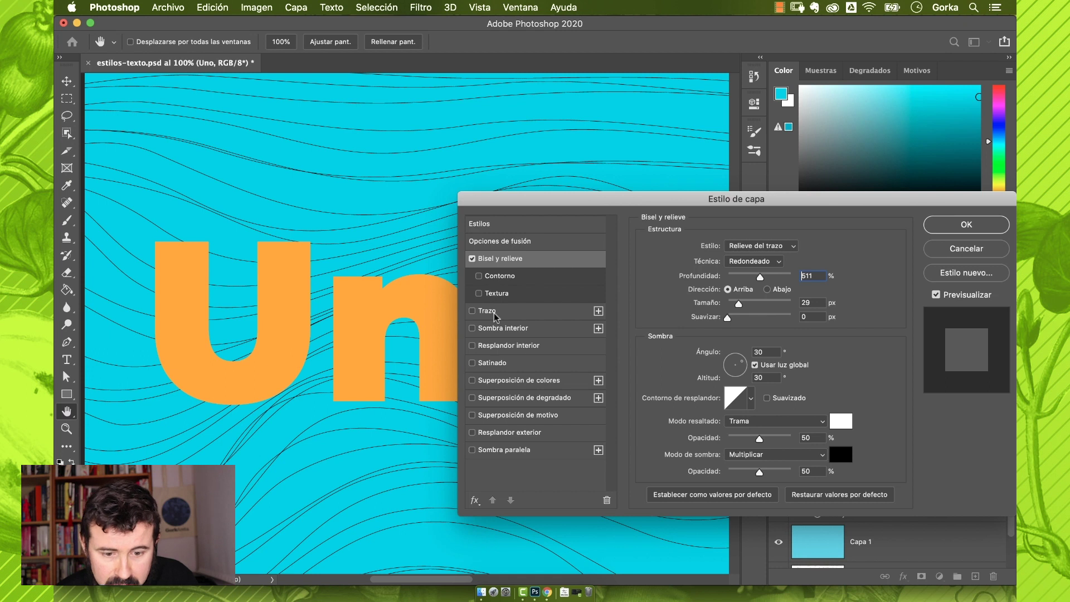
- Try a 40 px black interior stroke on the Uno text with the stroke emboss, and turn the stroke off again
{"action": "left_click", "coordinate": [472, 310]}
{"action": "left_click", "coordinate": [490, 312]}
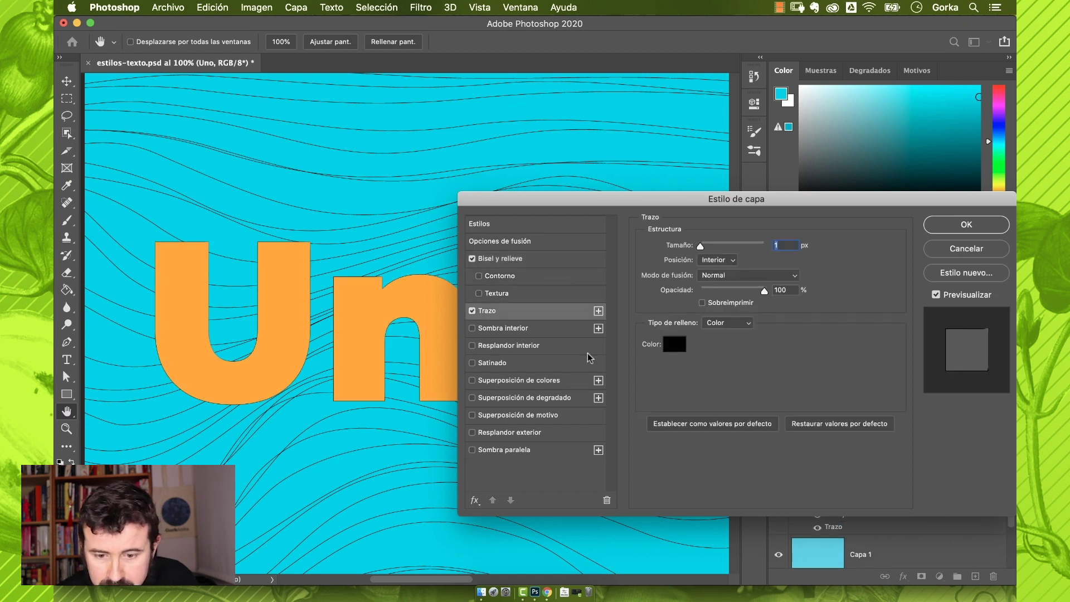
{"action": "left_click_drag", "start_coordinate": [703, 243], "coordinate": [714, 246]}
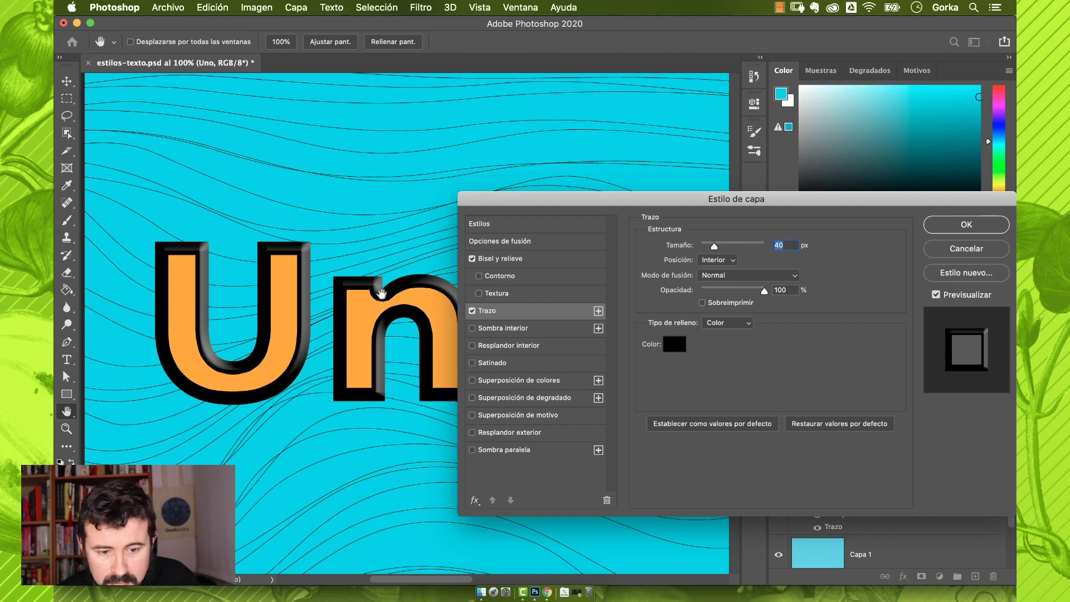
{"action": "left_click", "coordinate": [472, 311]}
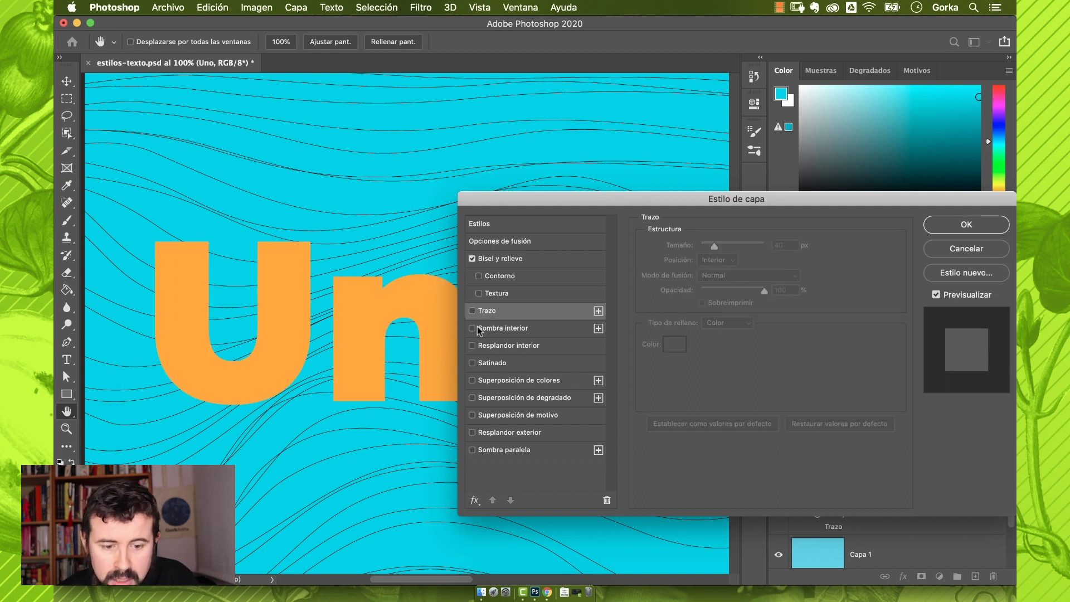
- Set the Uno bevel style back to Inglete interior
{"action": "left_click", "coordinate": [515, 259]}
{"action": "left_click", "coordinate": [734, 249]}
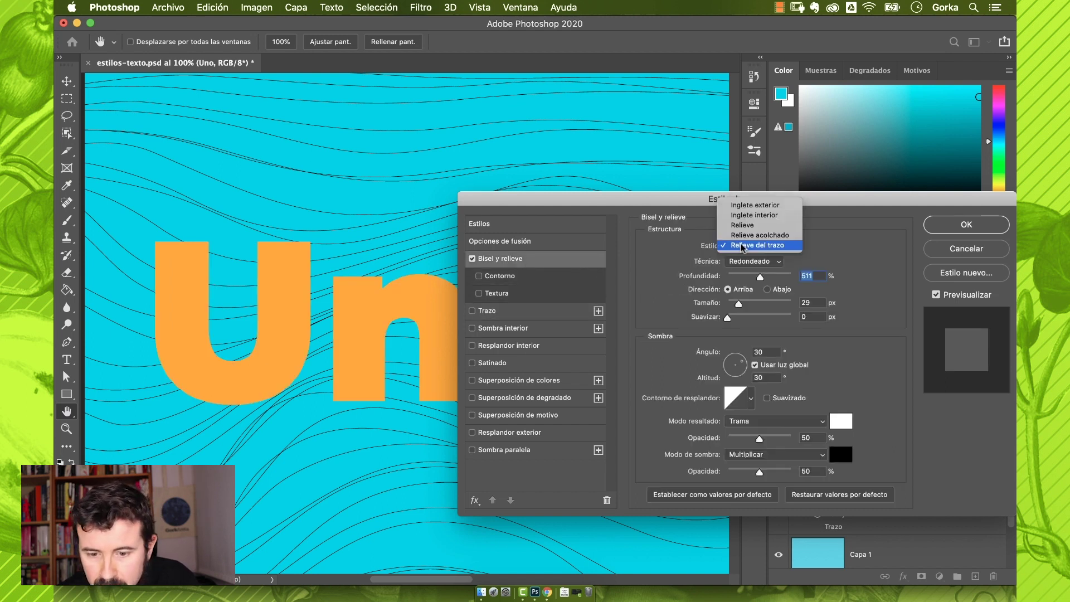
{"action": "left_click", "coordinate": [755, 215]}
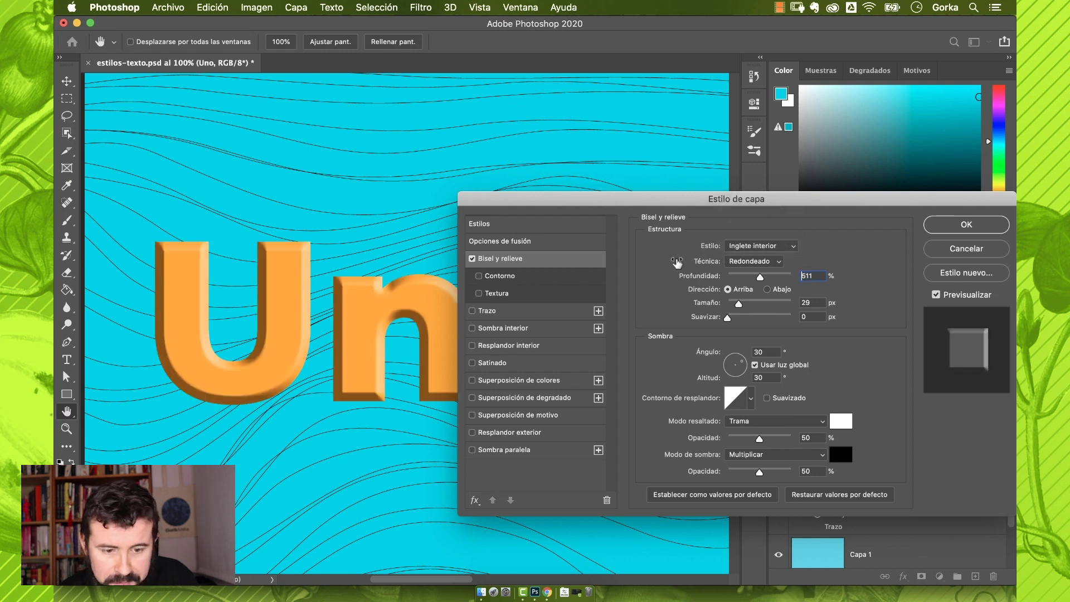
- Try the Cincel duro technique, settle on Cincel blando, and flip the bevel direction to Abajo and back to Arriba
{"action": "key", "text": "super+plus"}
{"action": "left_click", "coordinate": [772, 261]}
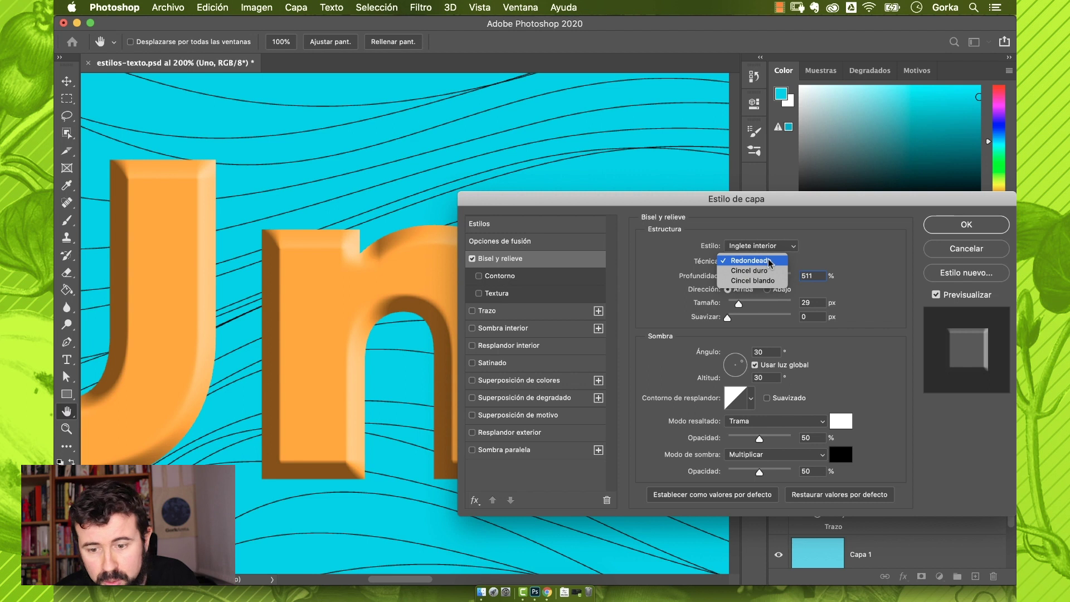
{"action": "left_click", "coordinate": [748, 270]}
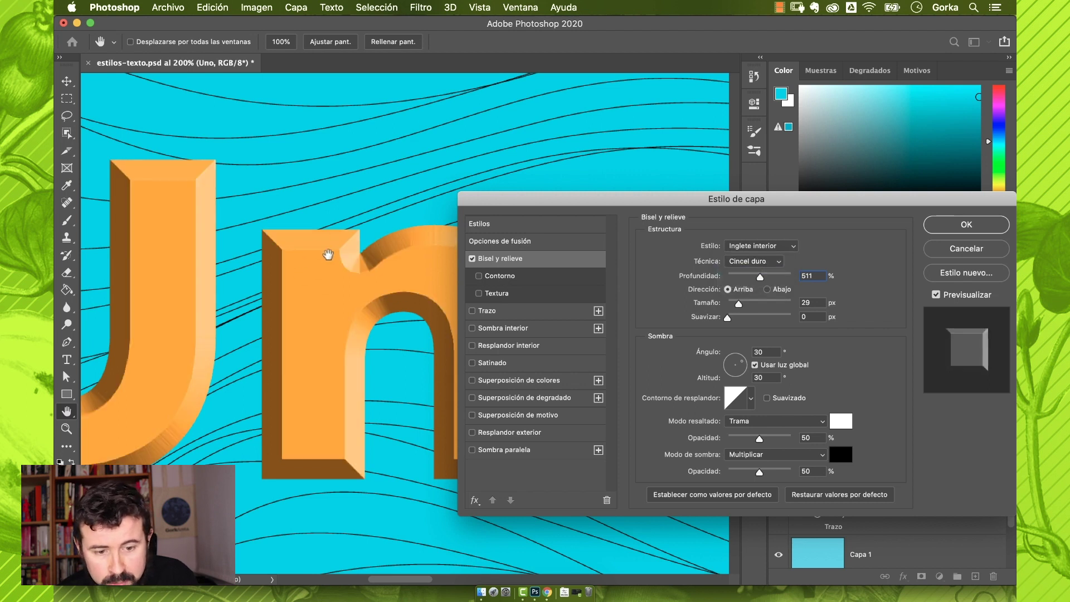
{"action": "left_click", "coordinate": [759, 262]}
{"action": "left_click", "coordinate": [759, 271]}
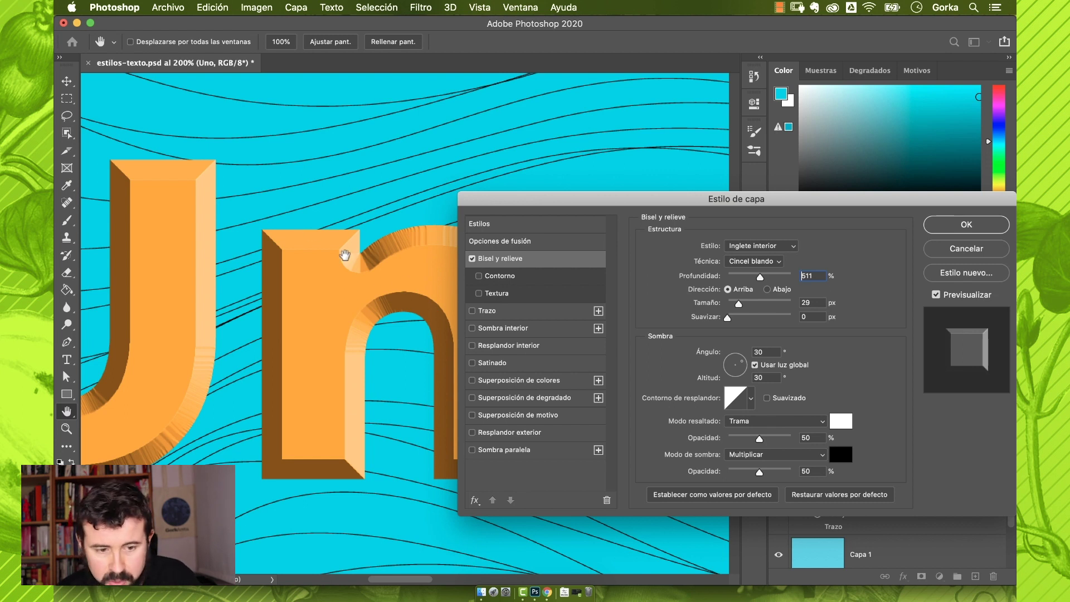
{"action": "left_click", "coordinate": [767, 289]}
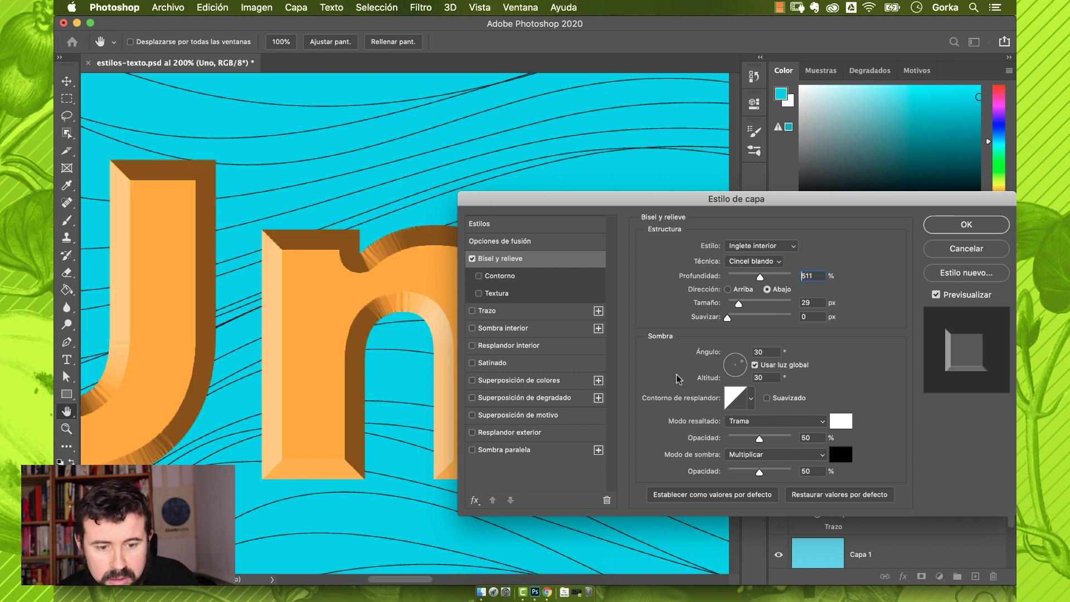
{"action": "left_click", "coordinate": [734, 289]}
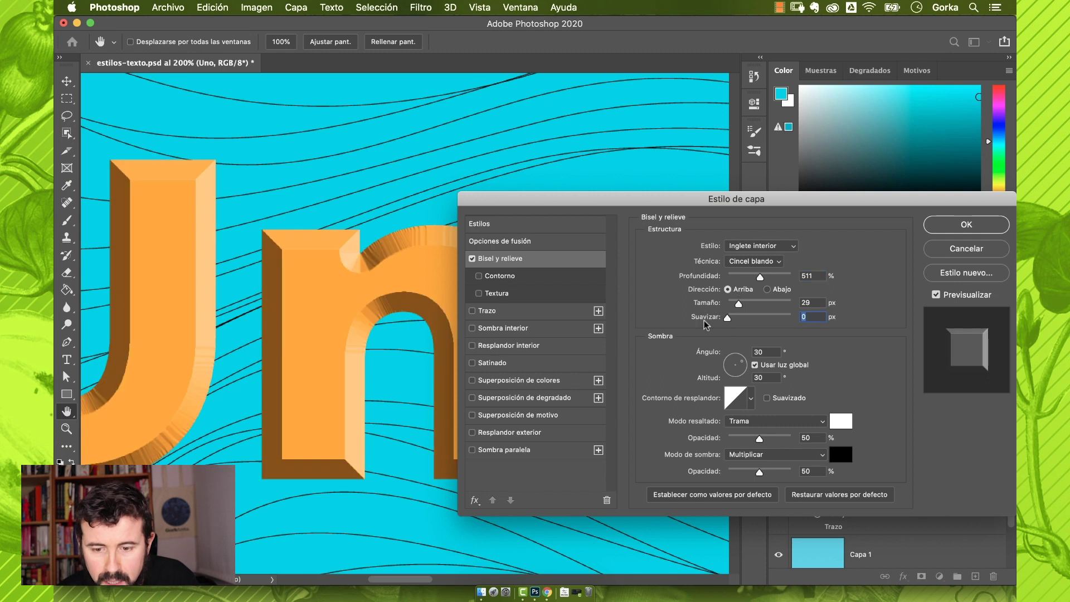
- Try different Suavizar amounts on the Uno bevel while examining the edges of the letter n up close
{"action": "left_click", "coordinate": [370, 263], "text": "super"}
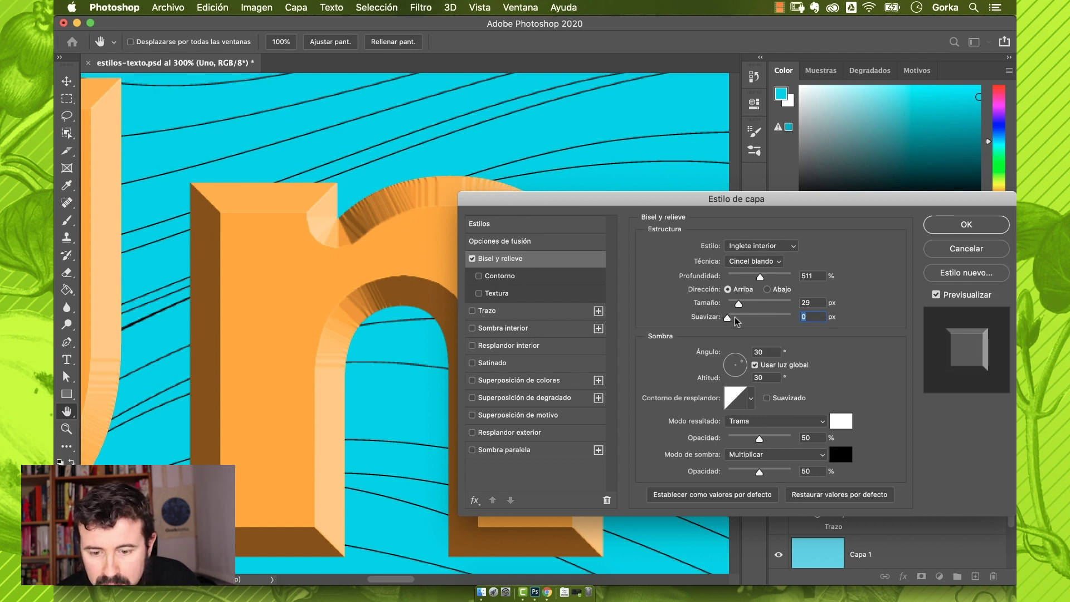
{"action": "left_click_drag", "start_coordinate": [736, 320], "coordinate": [588, 347]}
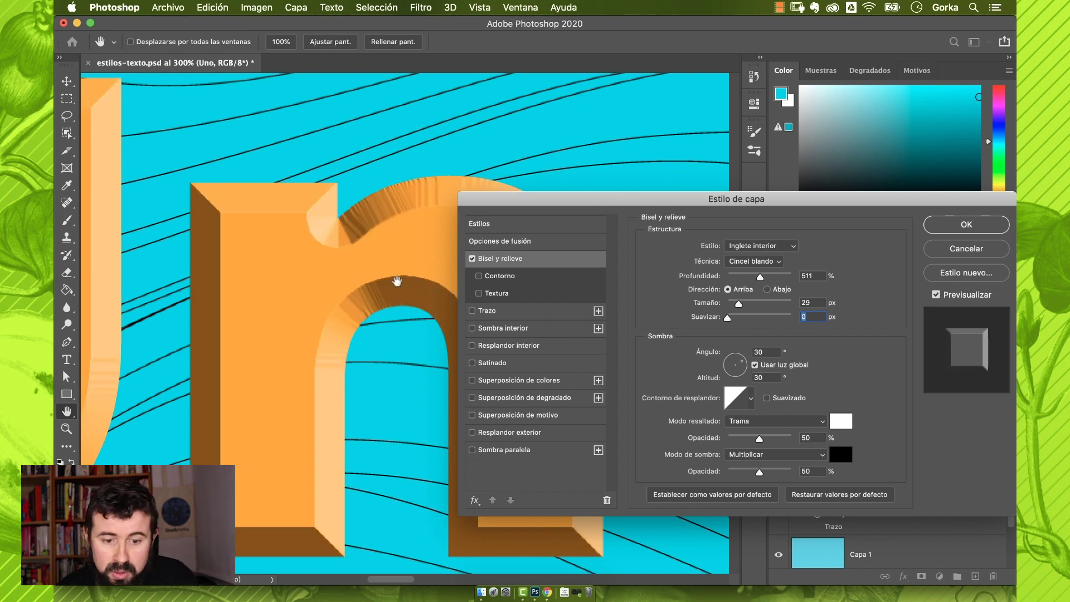
{"action": "scroll", "coordinate": [396, 281], "scroll_direction": "right", "scroll_amount": 2}
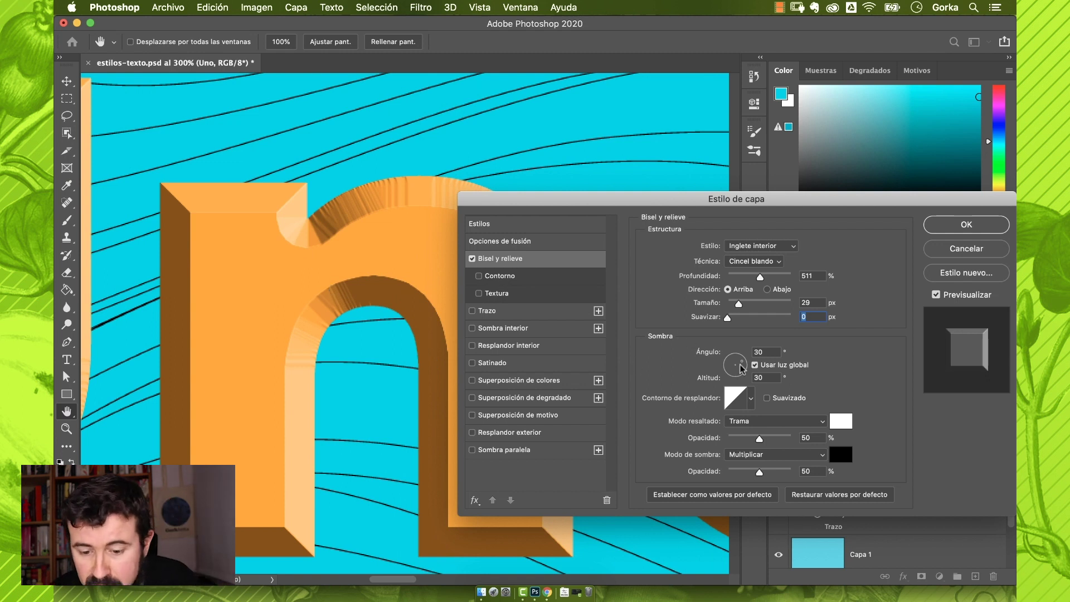
- Set the Uno bevel's highlight colour to bright red and its highlight blending mode to Normal
{"action": "left_click", "coordinate": [840, 421]}
{"action": "left_click_drag", "start_coordinate": [495, 217], "coordinate": [523, 204]}
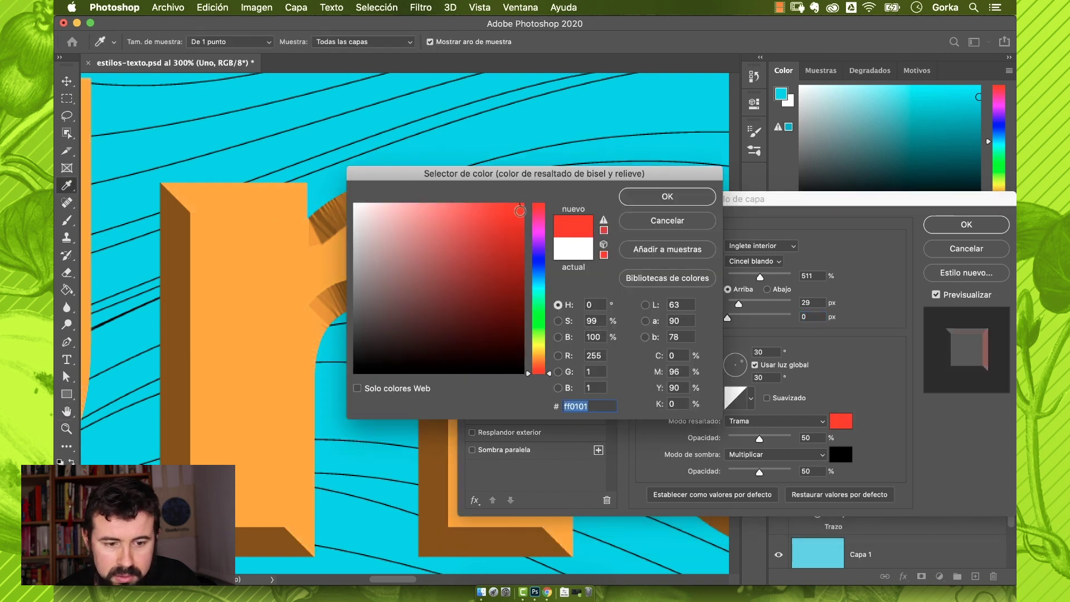
{"action": "left_click", "coordinate": [667, 196]}
{"action": "left_click", "coordinate": [775, 420]}
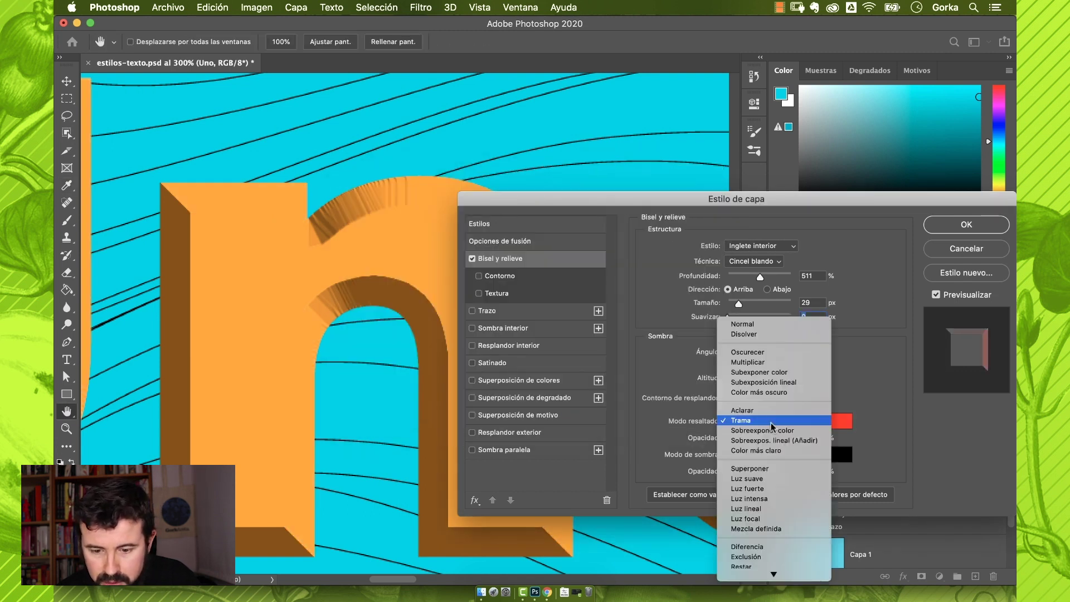
{"action": "left_click", "coordinate": [758, 324]}
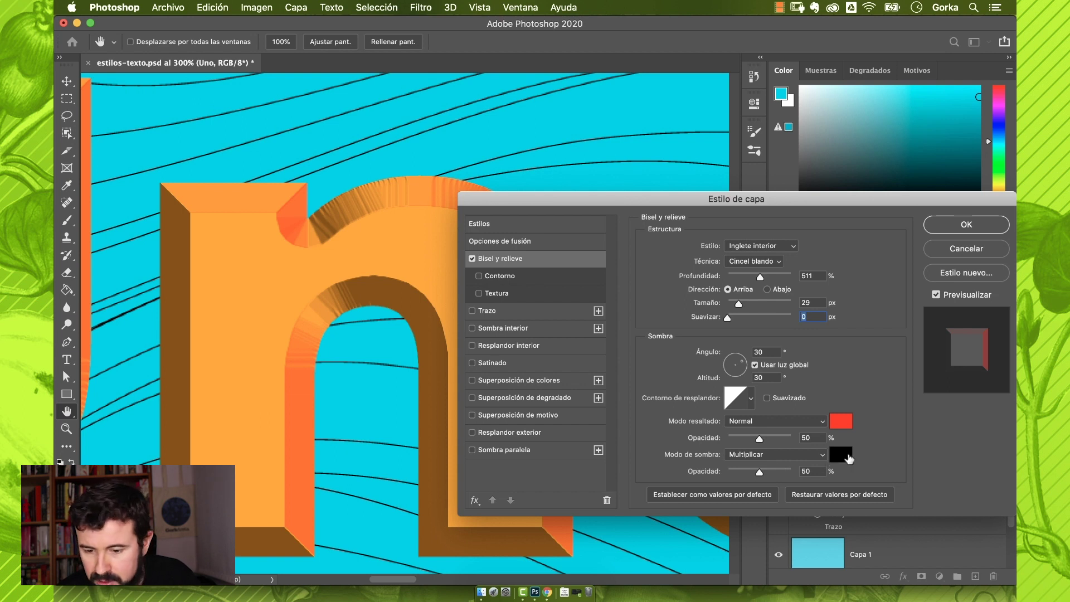
- Set the Uno bevel's shadow colour to bright green, try out its shadow opacity, and apply the layer style
{"action": "left_click", "coordinate": [848, 457]}
{"action": "left_click", "coordinate": [539, 319]}
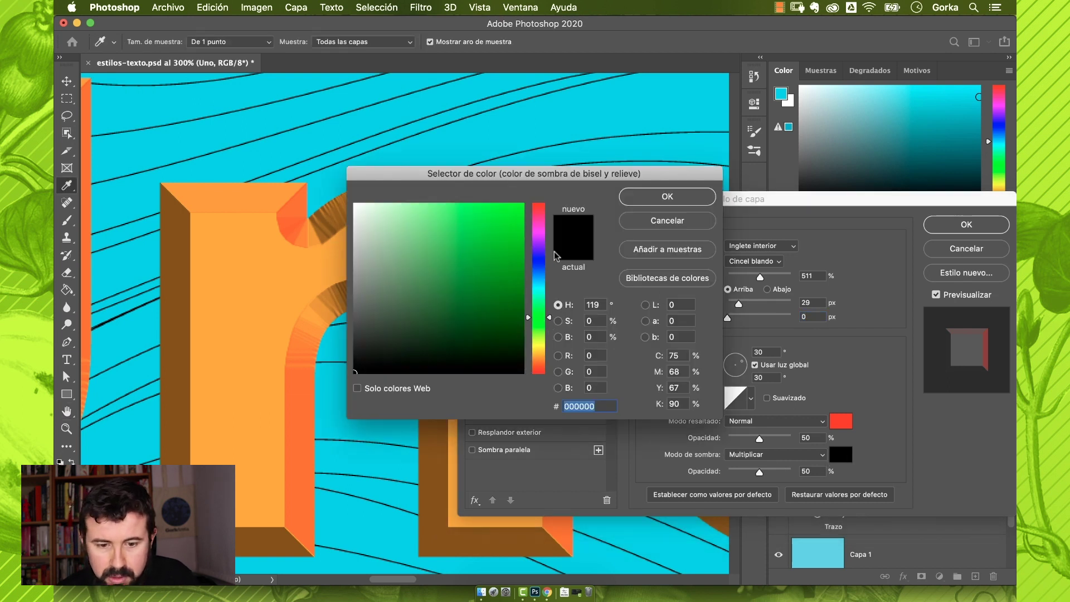
{"action": "left_click", "coordinate": [522, 206]}
{"action": "left_click", "coordinate": [679, 208]}
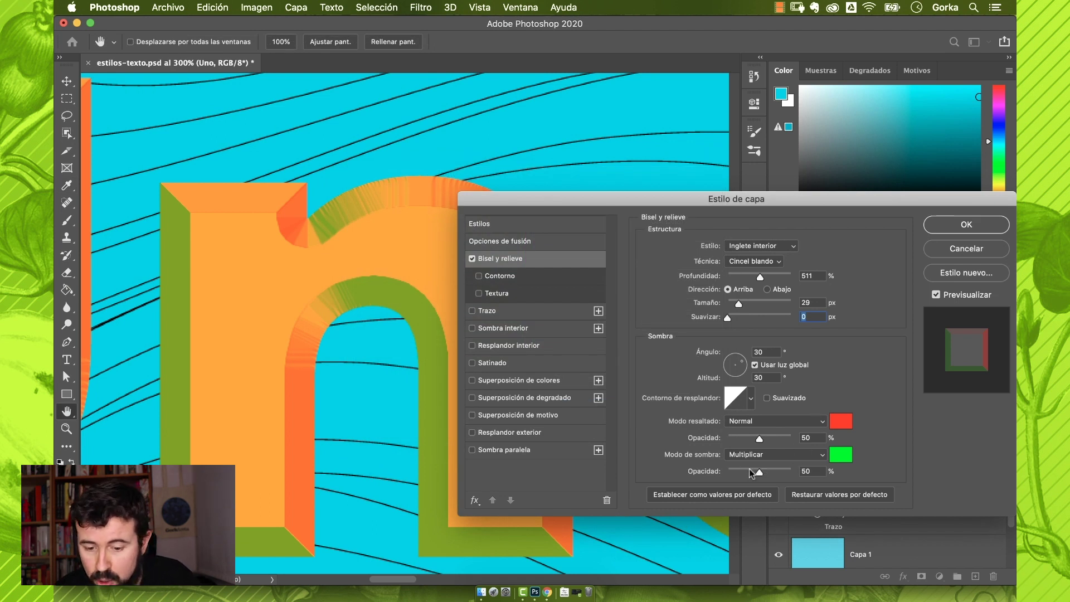
{"action": "left_click_drag", "start_coordinate": [788, 475], "coordinate": [758, 474]}
{"action": "left_click", "coordinate": [945, 224]}
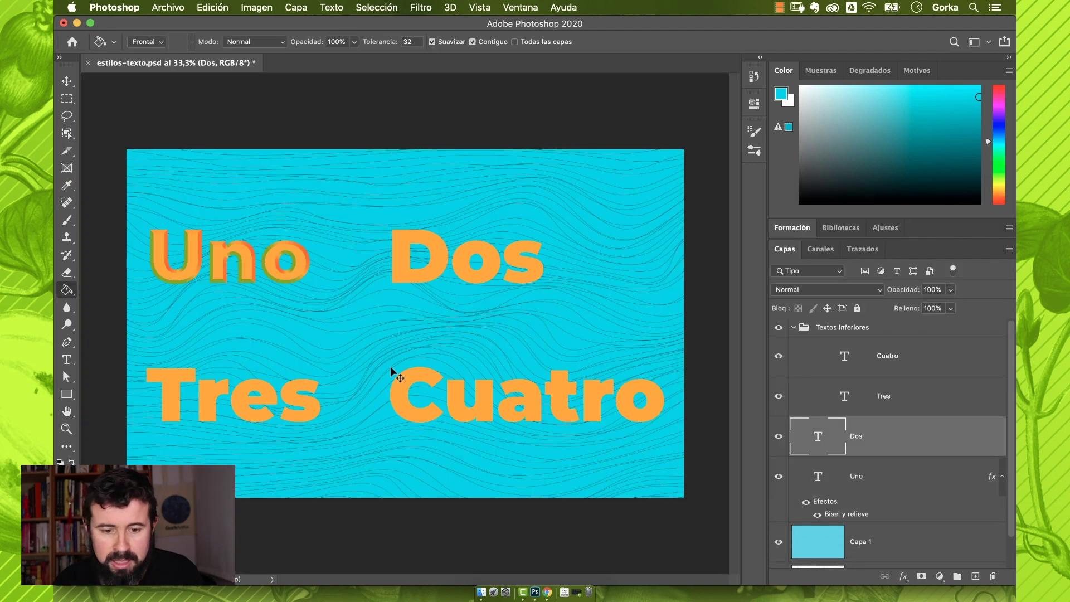
- Add a 29 px black stroke with Interior position to the Dos text
{"action": "key", "text": "super+plus"}
{"action": "key", "text": "super+plus"}
{"action": "scroll", "coordinate": [324, 439], "scroll_direction": "right", "scroll_amount": 3}
{"action": "scroll", "coordinate": [325, 440], "scroll_direction": "up", "scroll_amount": 5}
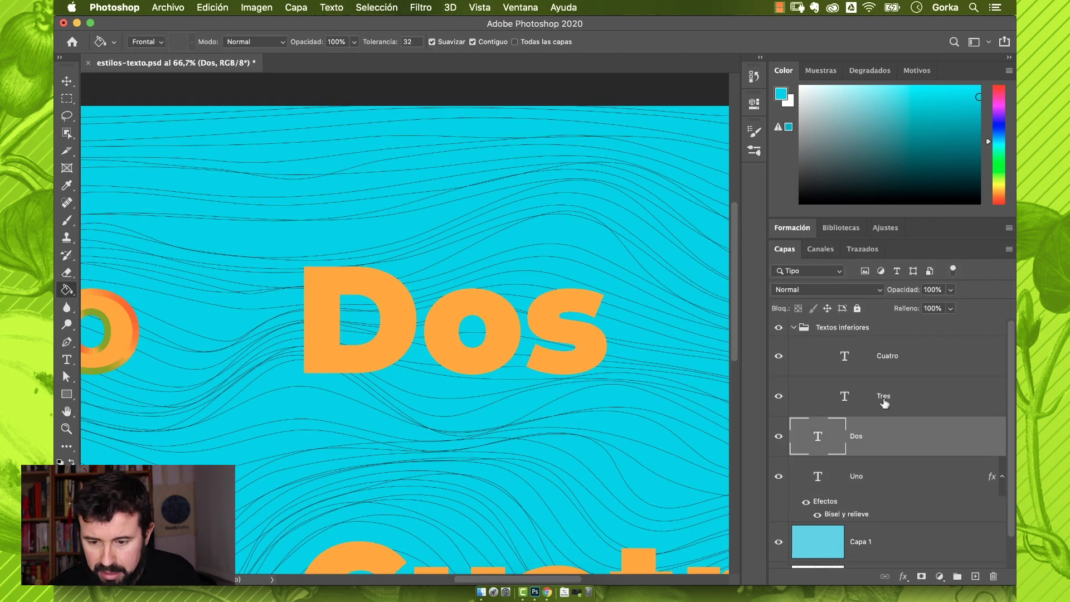
{"action": "double_click", "coordinate": [900, 447]}
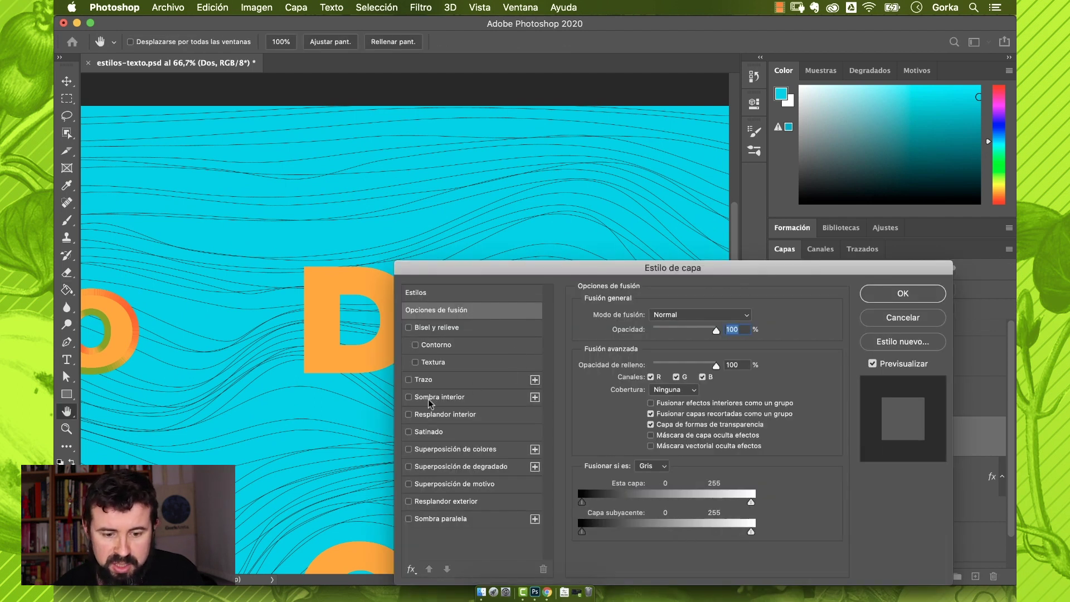
{"action": "left_click", "coordinate": [454, 380]}
{"action": "key", "text": "super+plus"}
{"action": "left_click_drag", "start_coordinate": [609, 270], "coordinate": [569, 366]}
{"action": "left_click_drag", "start_coordinate": [598, 412], "coordinate": [601, 415]}
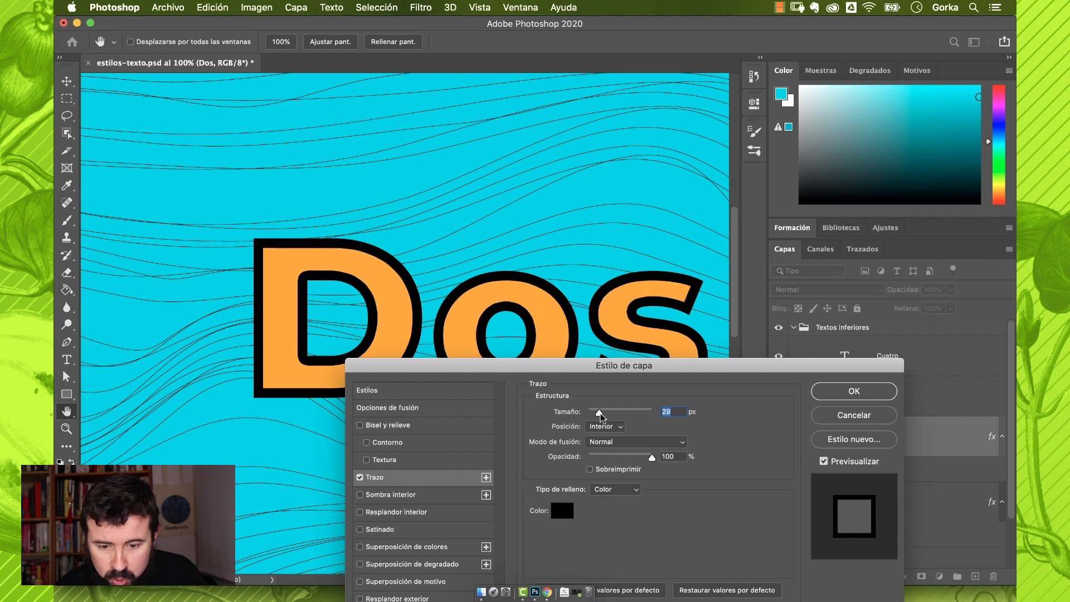
- Try the Exterior position for the Dos stroke and settle on Centro
{"action": "left_click_drag", "start_coordinate": [396, 365], "coordinate": [456, 351]}
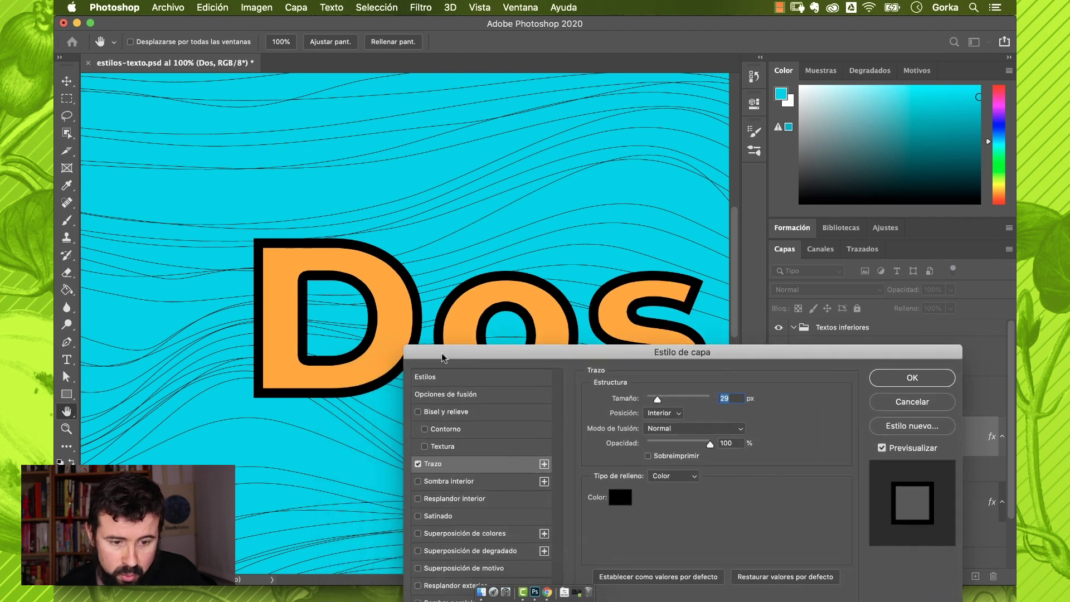
{"action": "left_click", "coordinate": [671, 413]}
{"action": "left_click", "coordinate": [662, 402]}
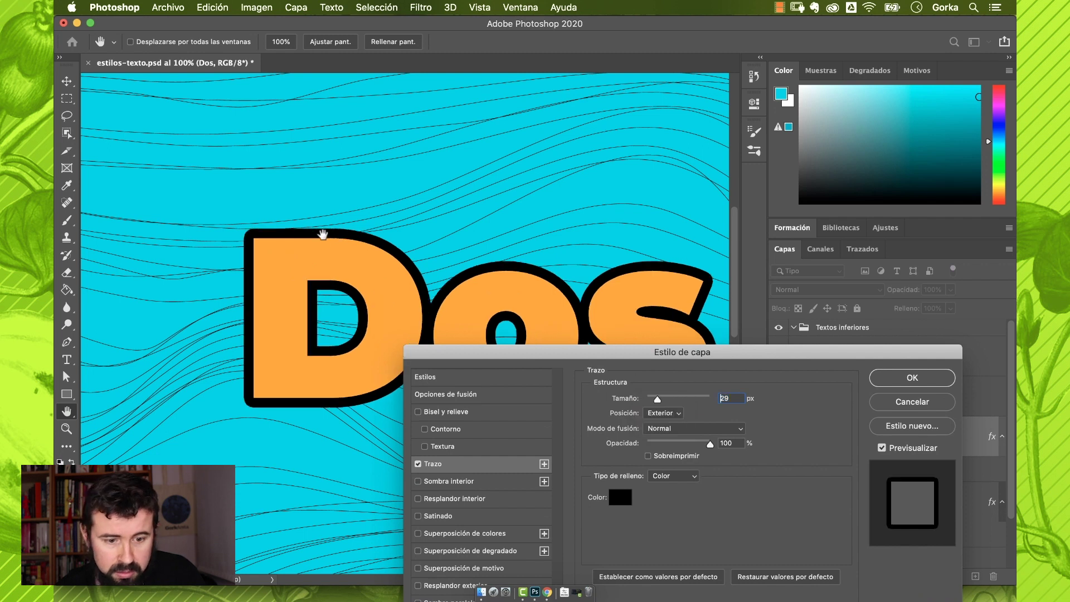
{"action": "left_click", "coordinate": [654, 415]}
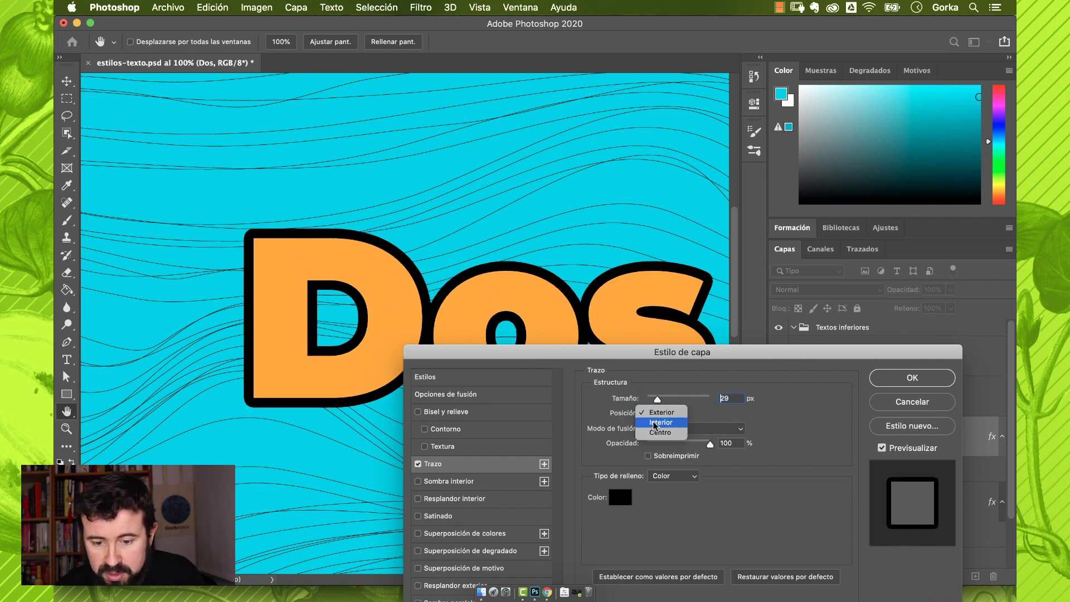
{"action": "left_click", "coordinate": [659, 433]}
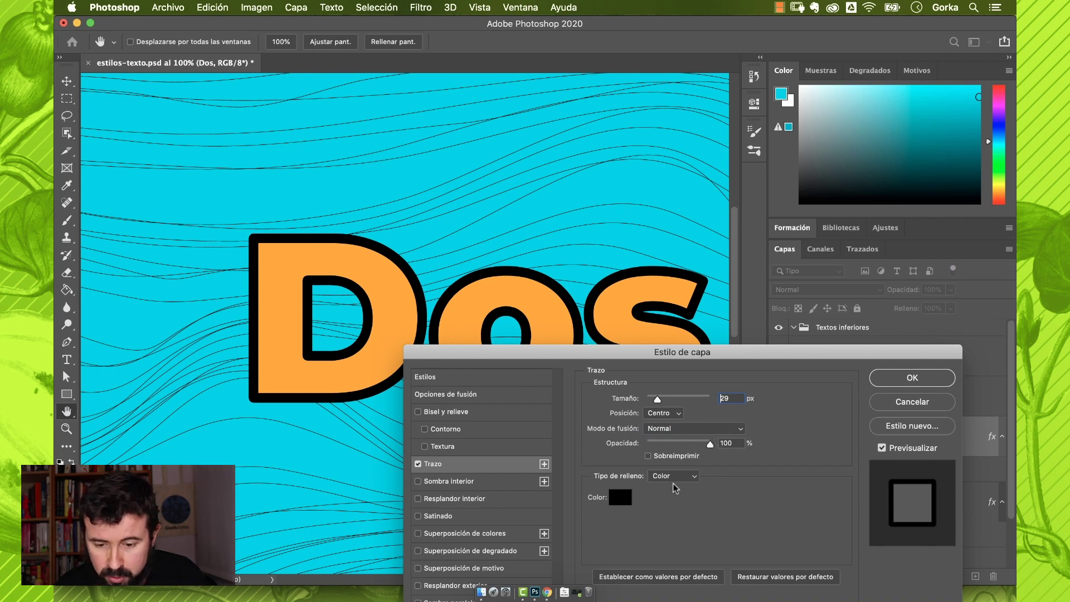
- Set the Dos stroke's opacity to 99% and its colour to red, fa0505
{"action": "mouse_move", "coordinate": [708, 444]}
{"action": "left_mouse_down"}
{"action": "mouse_move", "coordinate": [665, 442]}
{"action": "mouse_move", "coordinate": [719, 444]}
{"action": "left_mouse_up"}
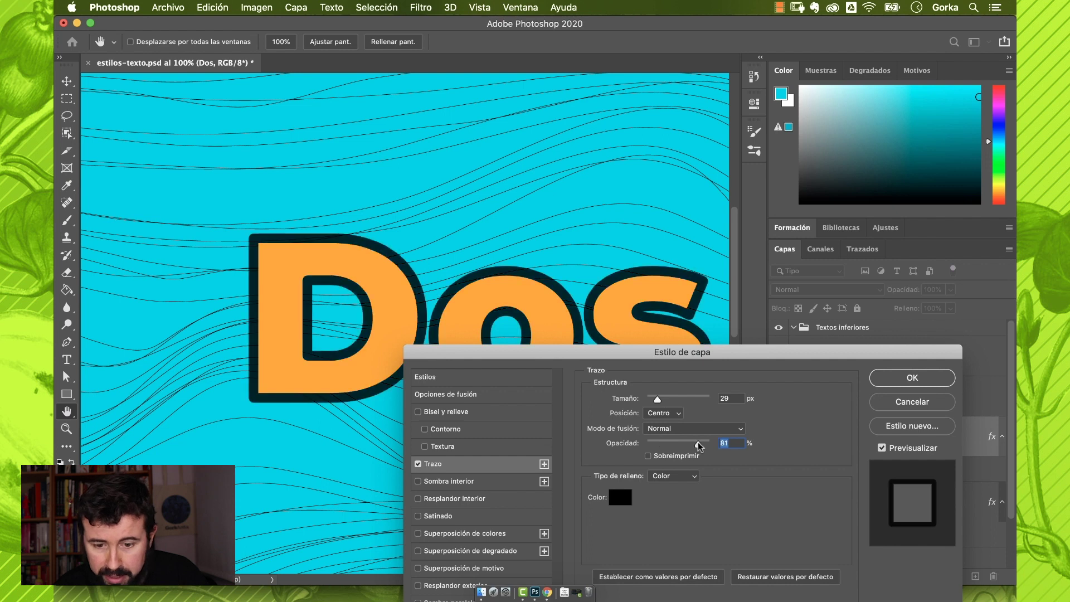
{"action": "left_click", "coordinate": [620, 497]}
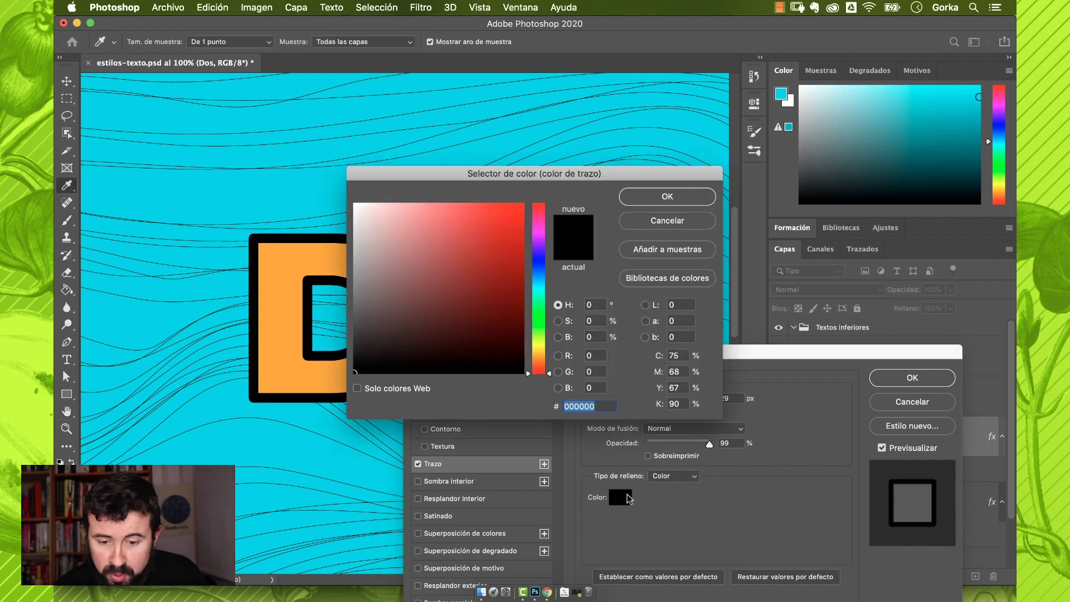
{"action": "left_click", "coordinate": [519, 207]}
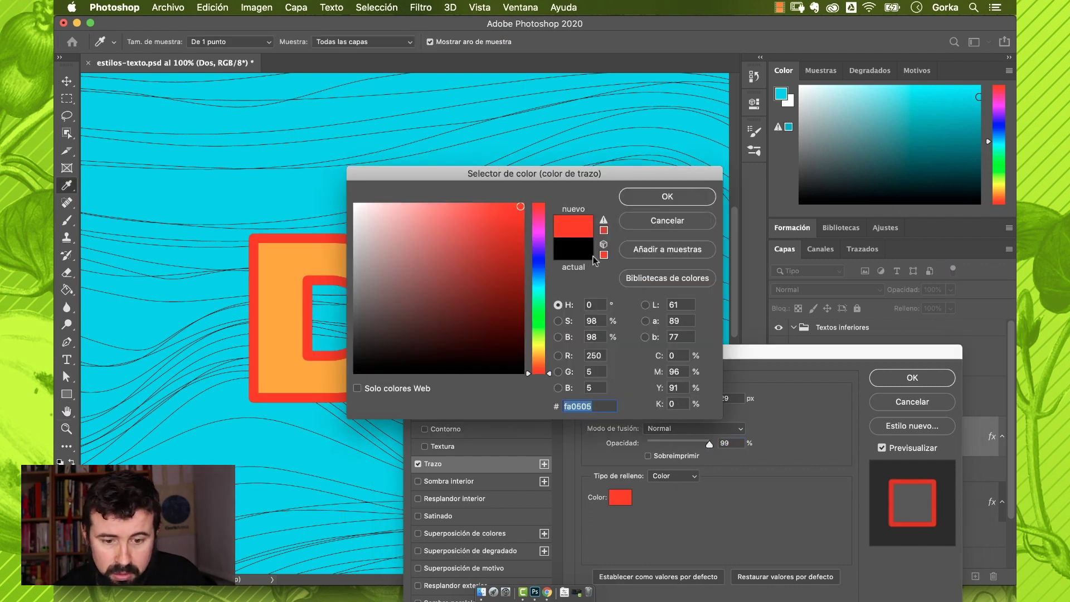
{"action": "left_click", "coordinate": [662, 197]}
- Try the Degradado fill type on the Dos stroke, switch it to Motivo with the green leaf pattern, and apply the style
{"action": "left_click", "coordinate": [673, 475]}
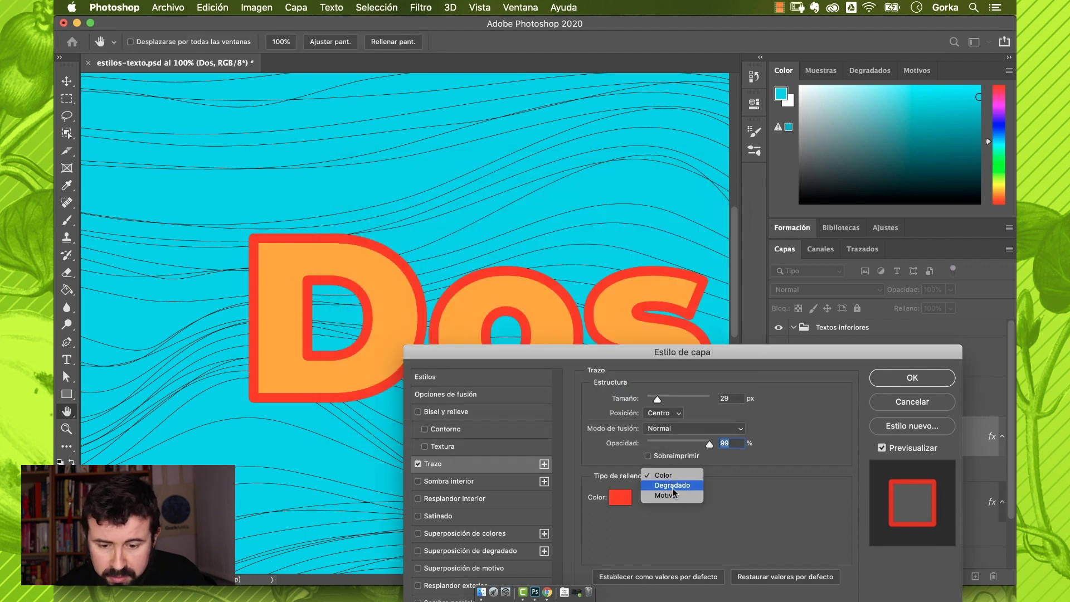
{"action": "left_click", "coordinate": [673, 487]}
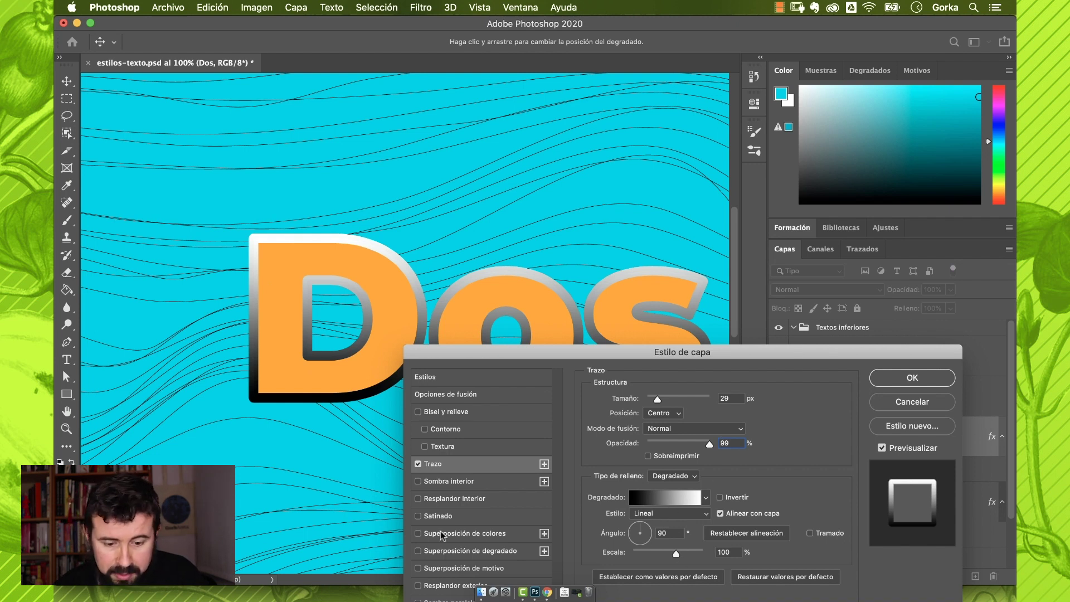
{"action": "left_click", "coordinate": [684, 475]}
{"action": "left_click", "coordinate": [675, 488]}
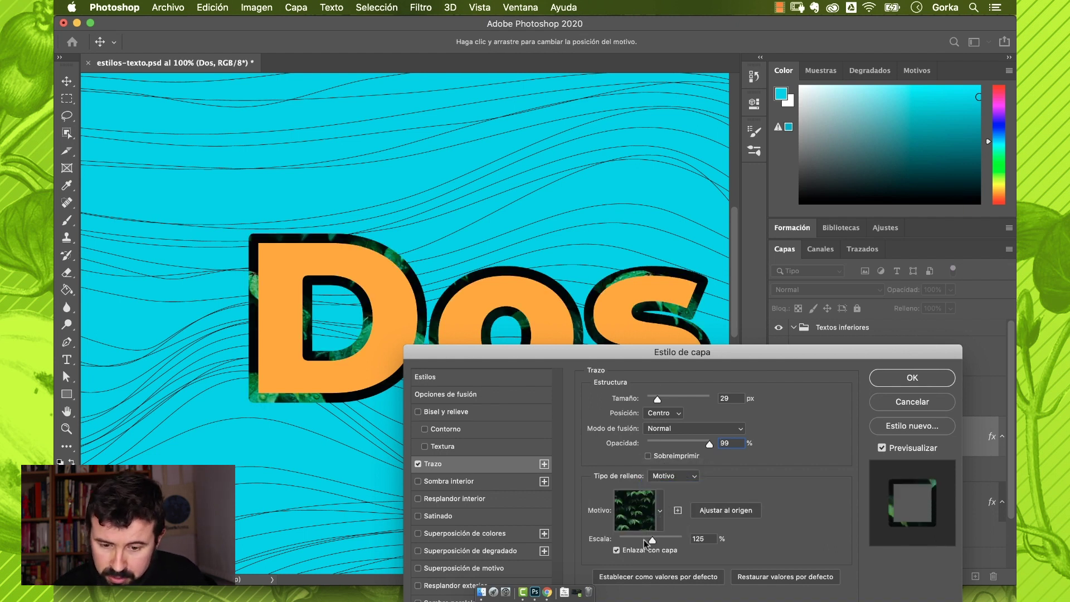
{"action": "left_click", "coordinate": [899, 379]}
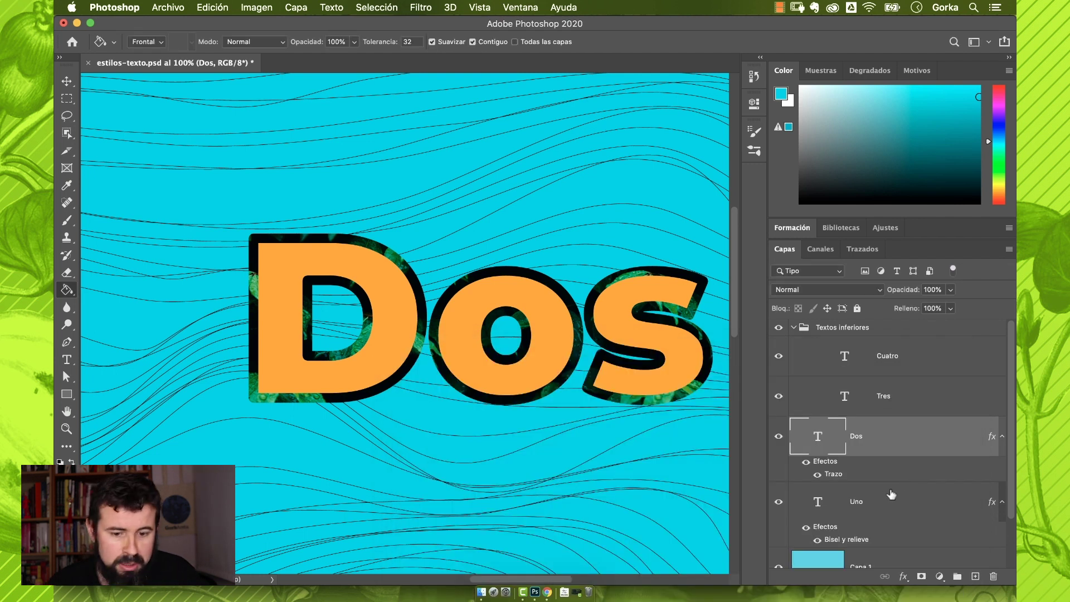
- Reopen the Dos layer style, add a Sombra paralela effect, and return to the stroke settings
{"action": "double_click", "coordinate": [904, 474]}
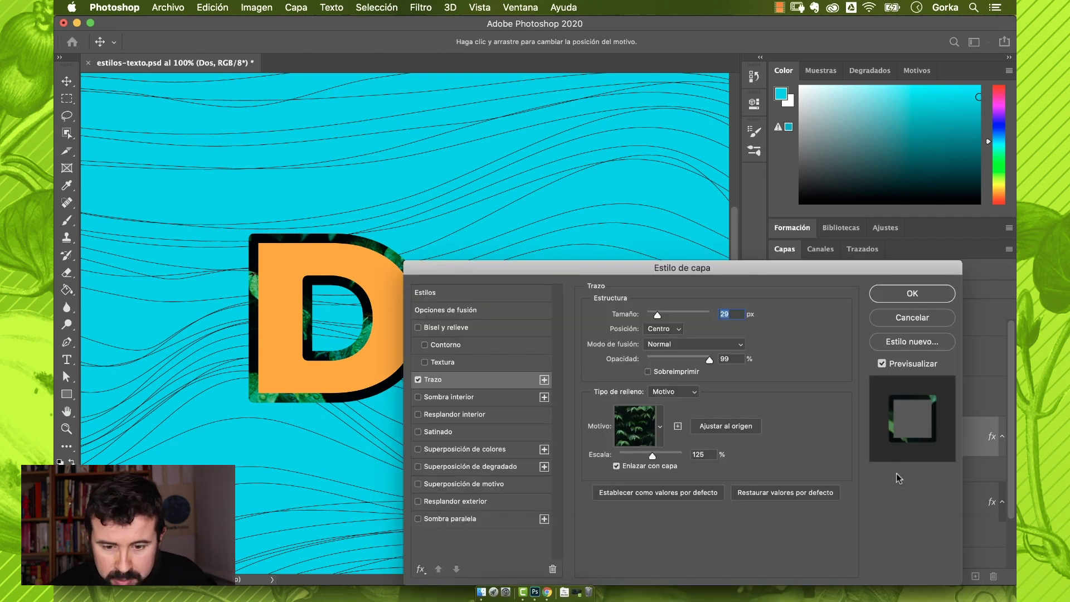
{"action": "left_click_drag", "start_coordinate": [526, 266], "coordinate": [462, 431]}
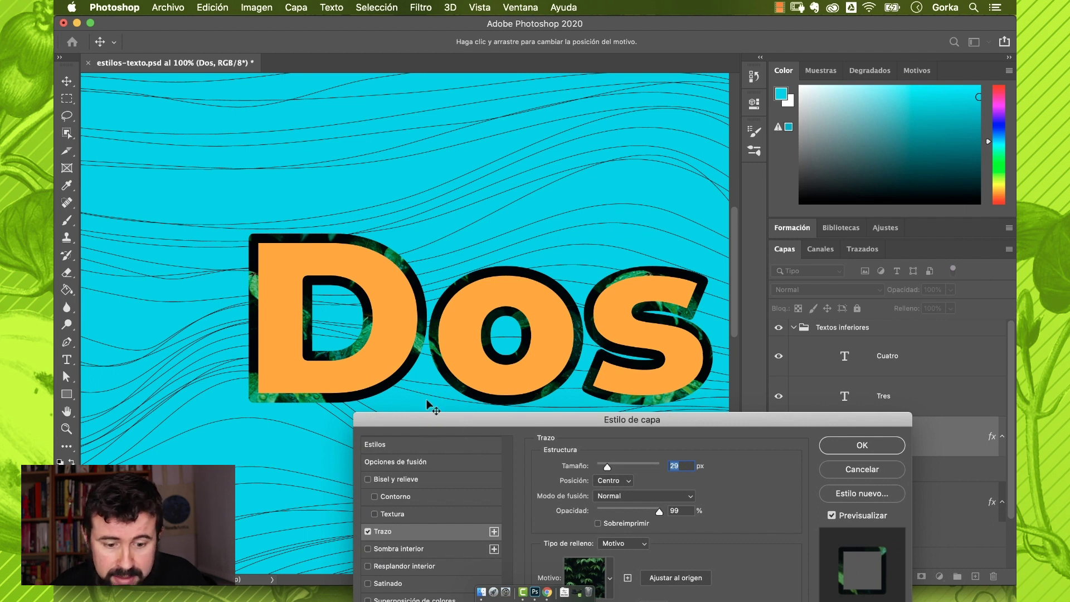
{"action": "left_click_drag", "start_coordinate": [425, 421], "coordinate": [577, 141]}
{"action": "left_click", "coordinate": [510, 389]}
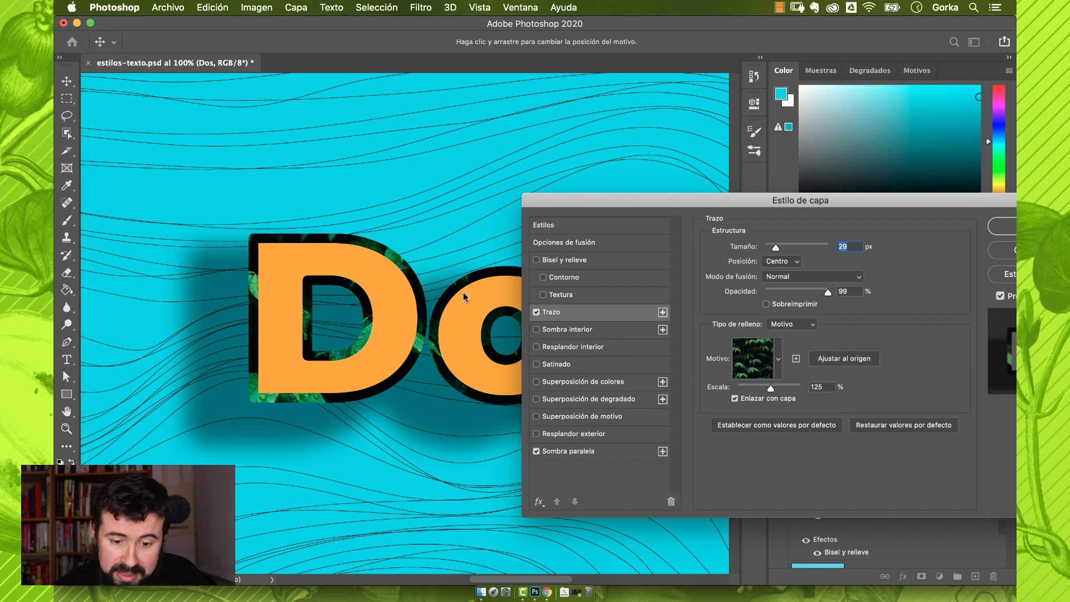
- Add a second stroke to the Dos text and change the lower stroke's fill type to Color, using red
{"action": "left_click", "coordinate": [663, 312]}
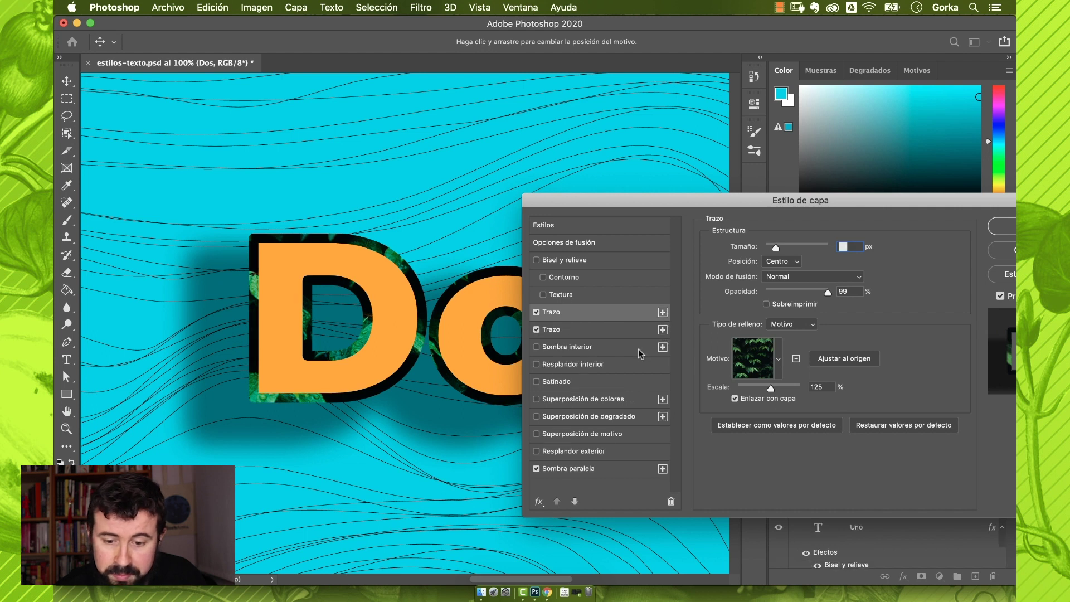
{"action": "left_click", "coordinate": [755, 363]}
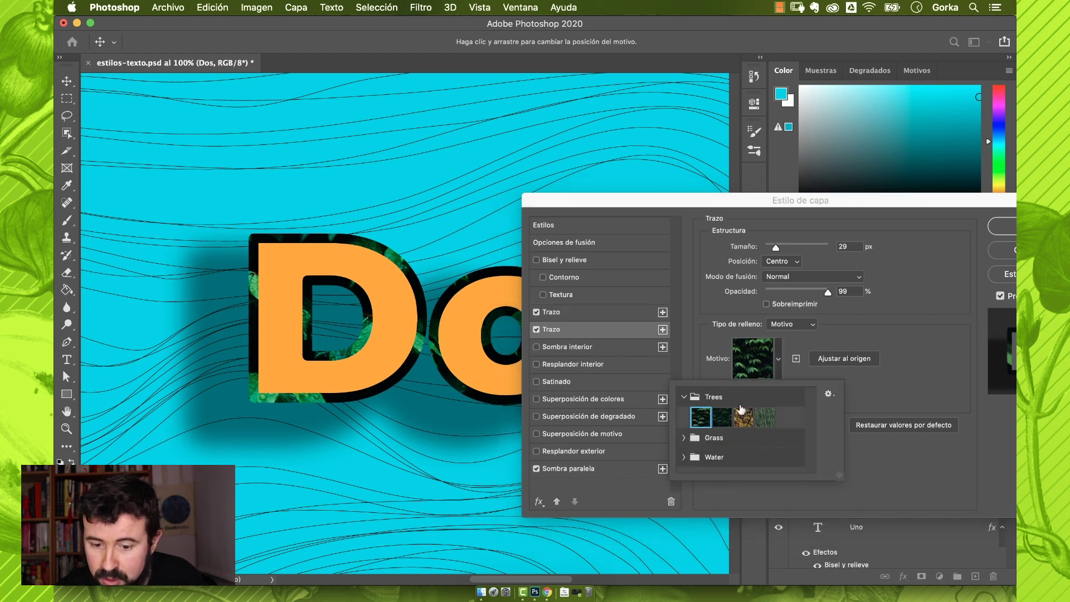
{"action": "left_click", "coordinate": [843, 342]}
{"action": "left_click", "coordinate": [785, 324]}
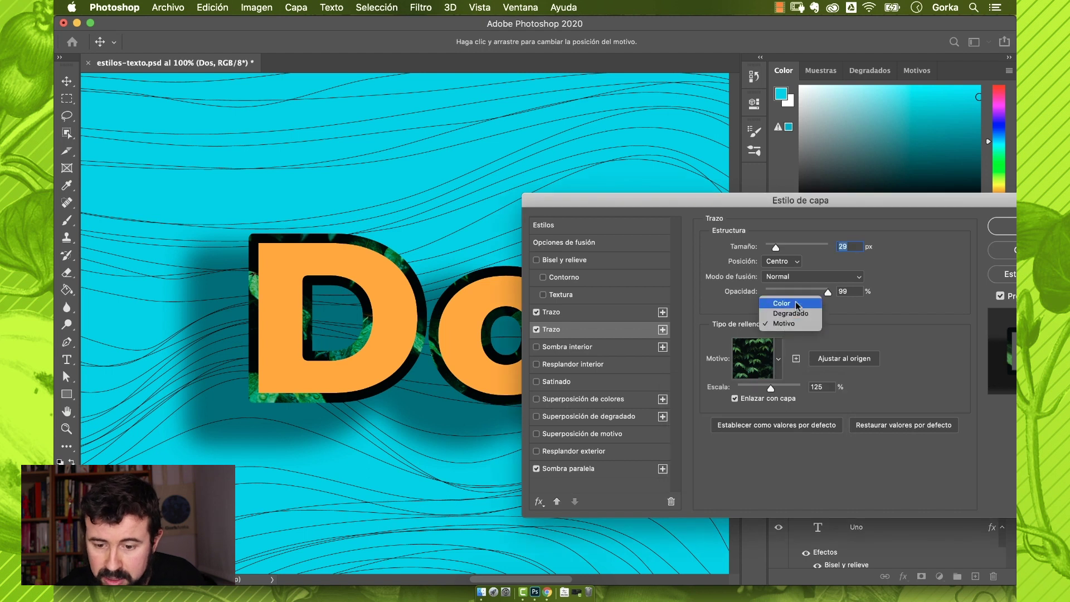
{"action": "left_click", "coordinate": [781, 303]}
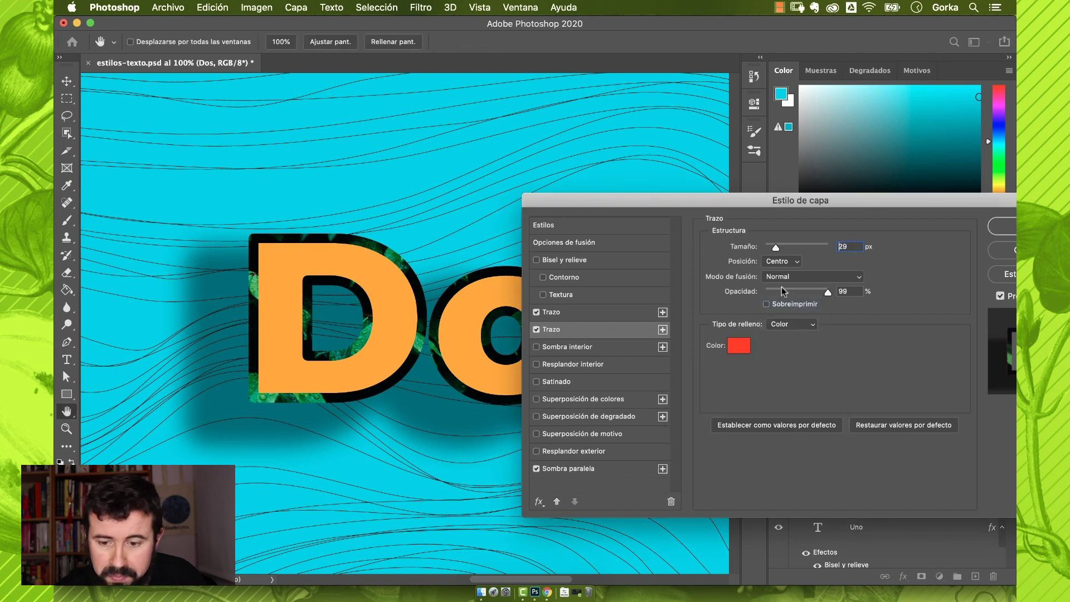
- Set the red Dos stroke to 73 px with Exterior position and apply the layer style
{"action": "left_click", "coordinate": [796, 252]}
{"action": "left_click_drag", "start_coordinate": [795, 252], "coordinate": [794, 252]}
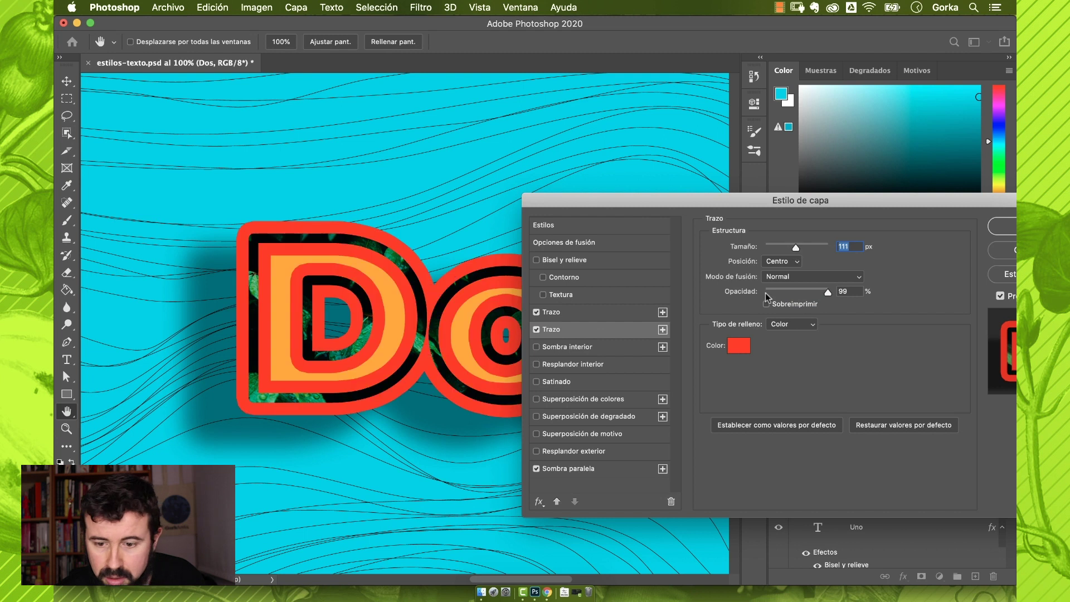
{"action": "left_click", "coordinate": [780, 261]}
{"action": "left_click", "coordinate": [780, 241]}
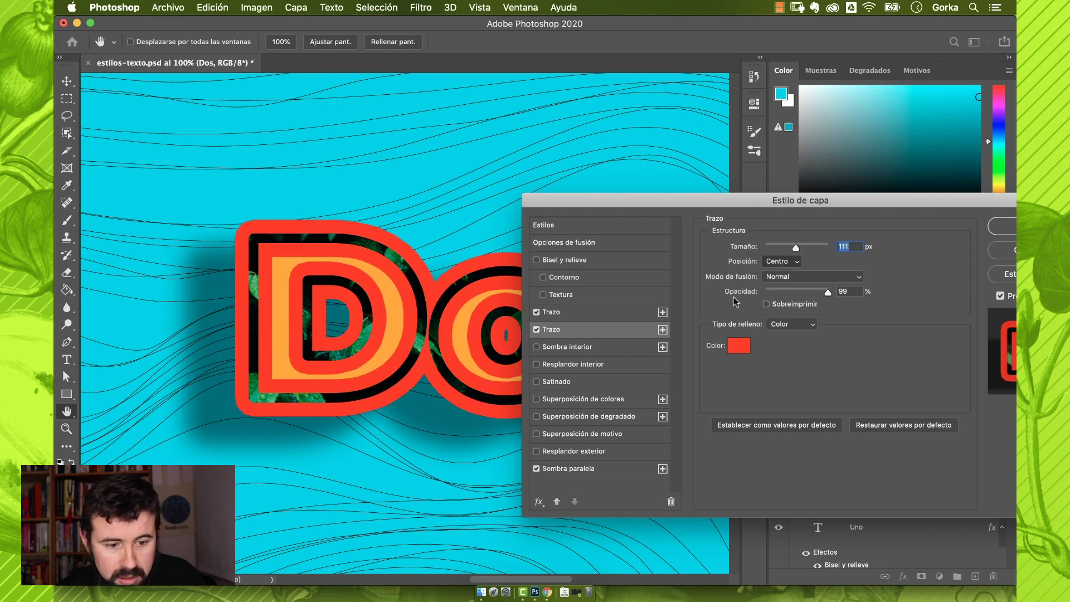
{"action": "left_click", "coordinate": [785, 247]}
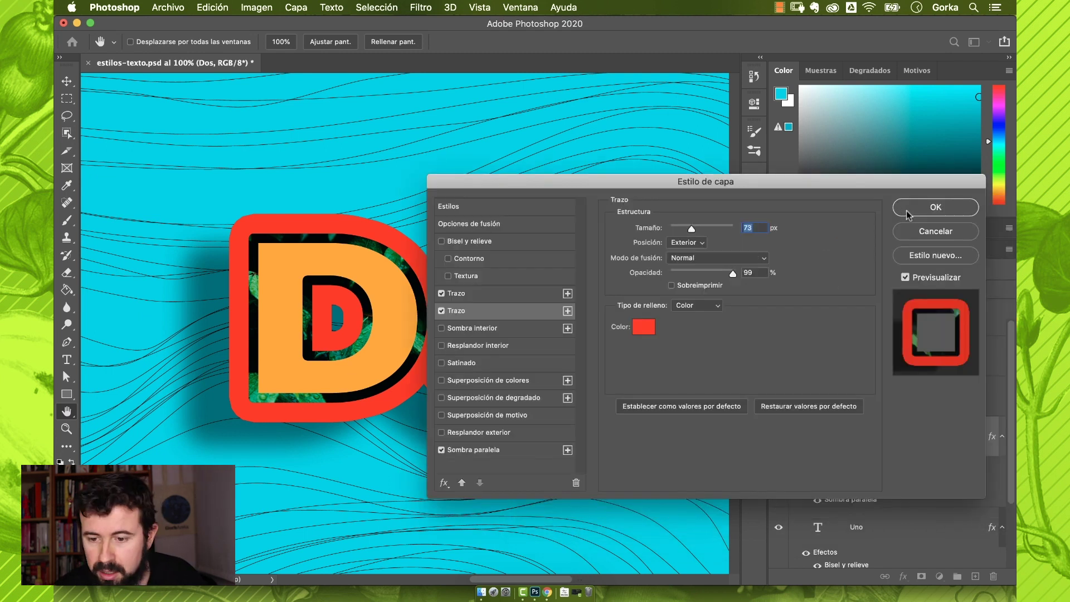
{"action": "left_click", "coordinate": [921, 209]}
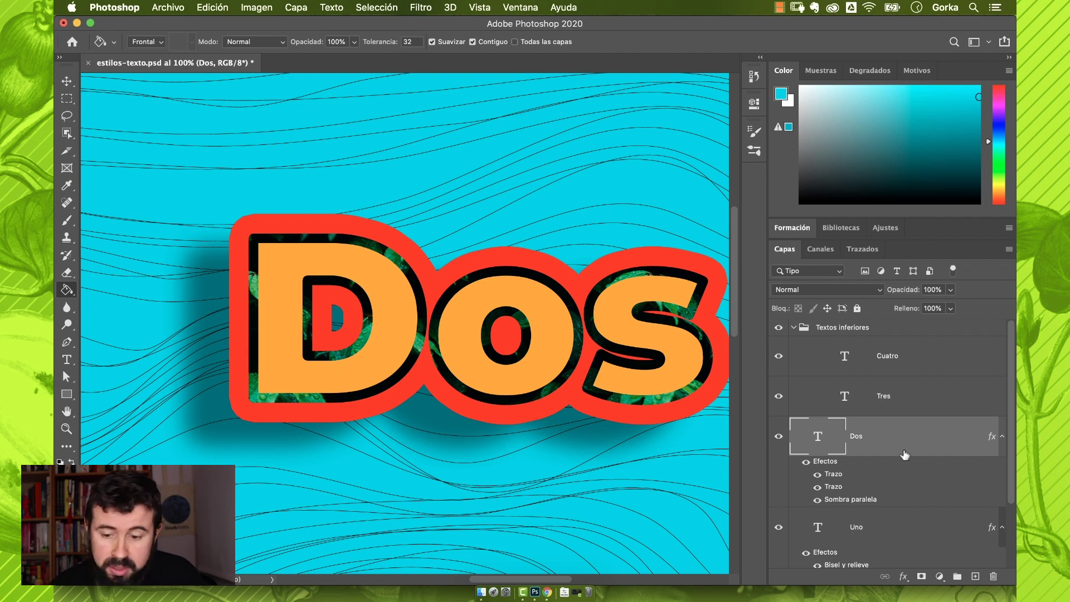
- Copy the layer style from the Dos text and paste it onto the Uno text
{"action": "right_click", "coordinate": [943, 444]}
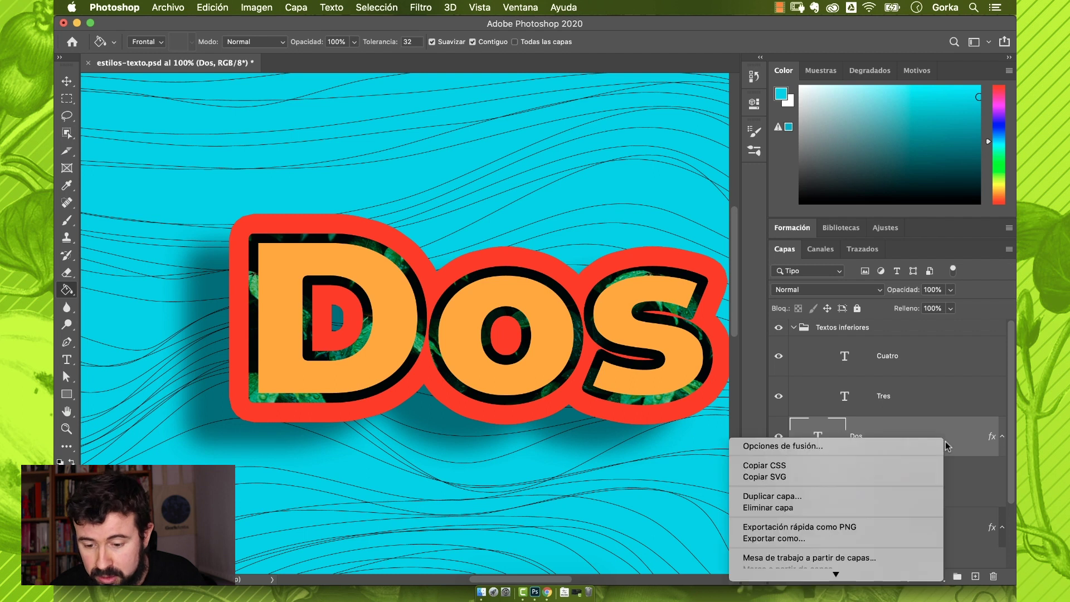
{"action": "mouse_move", "coordinate": [828, 581]}
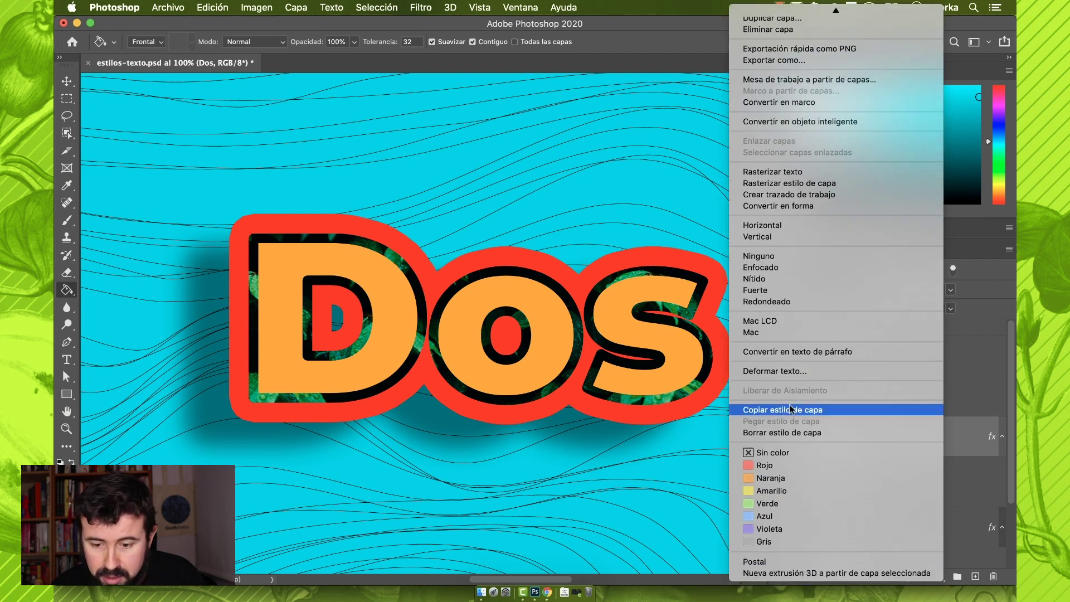
{"action": "left_click", "coordinate": [796, 411]}
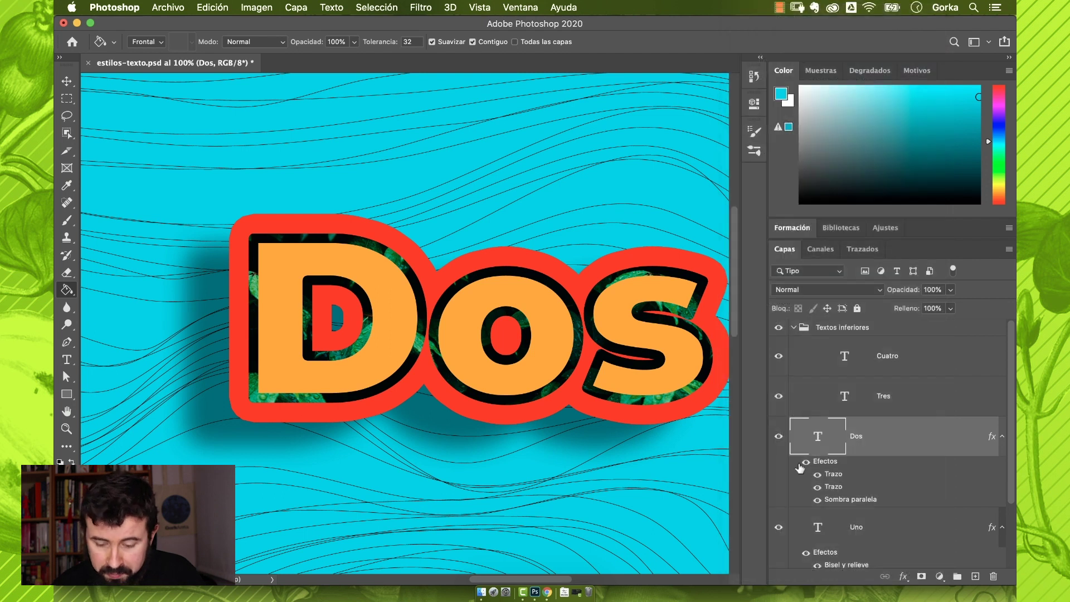
{"action": "key", "text": "super+minus"}
{"action": "scroll", "coordinate": [520, 374], "scroll_direction": "left", "scroll_amount": 10}
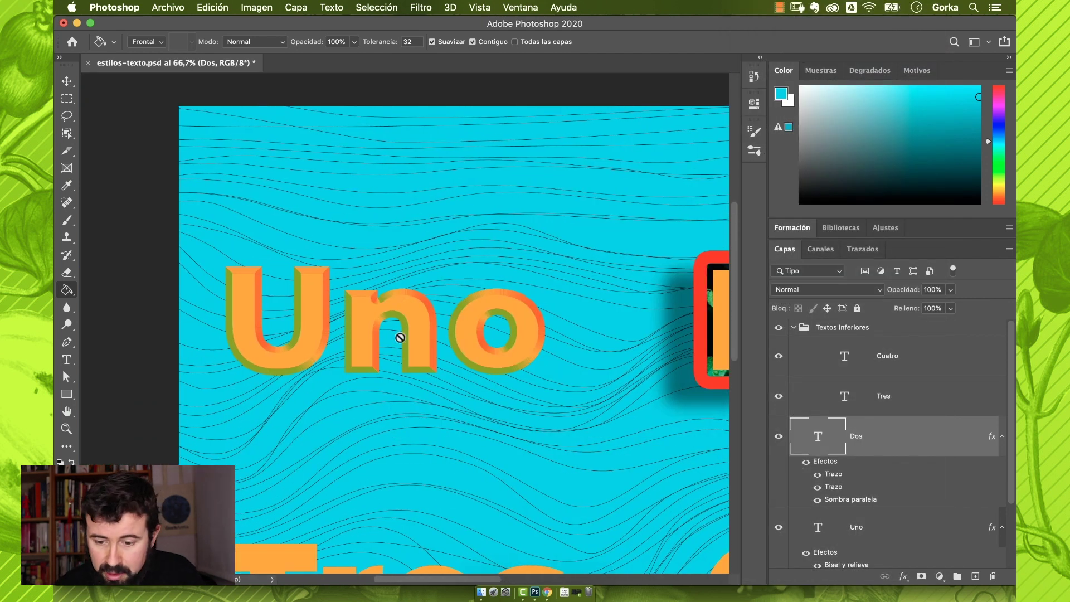
{"action": "left_click", "coordinate": [893, 529]}
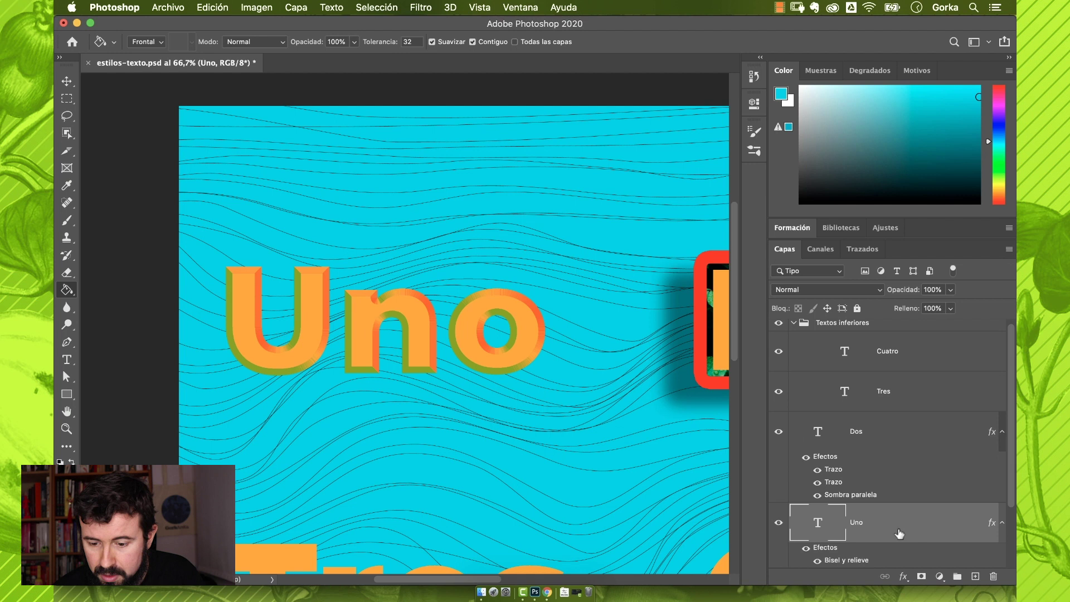
{"action": "right_click", "coordinate": [926, 522]}
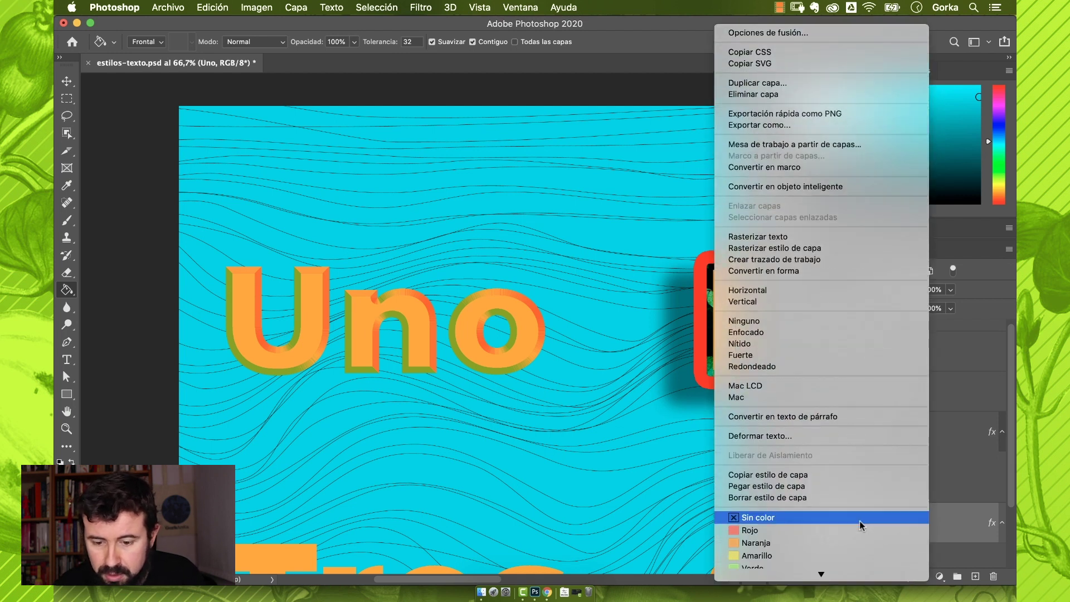
{"action": "left_click", "coordinate": [627, 597]}
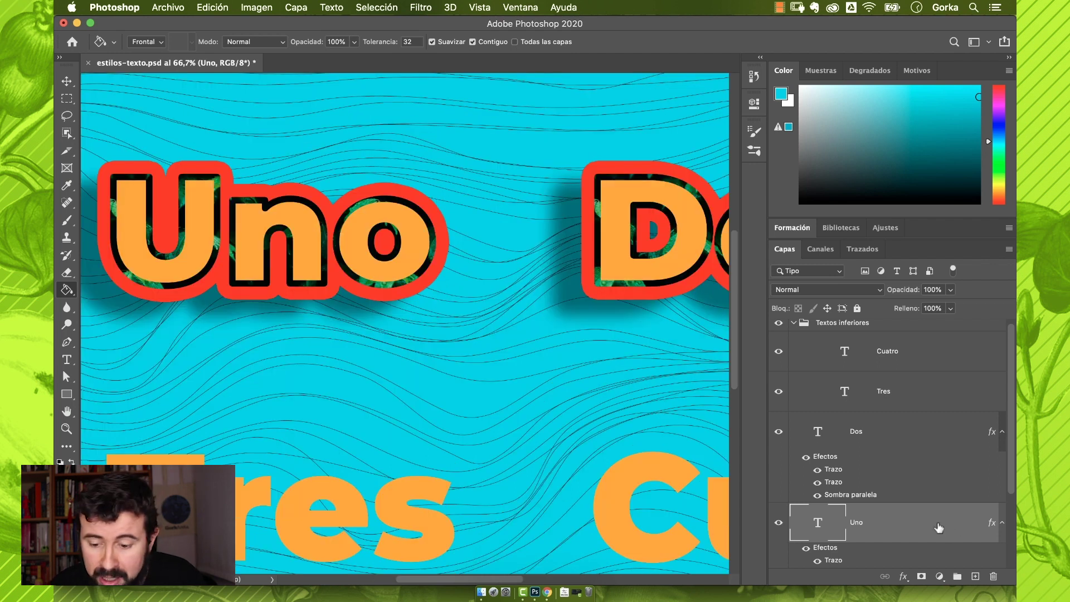
- Clear the layer style from the Uno text and move the whole set of effects from Dos onto it
{"action": "right_click", "coordinate": [932, 527]}
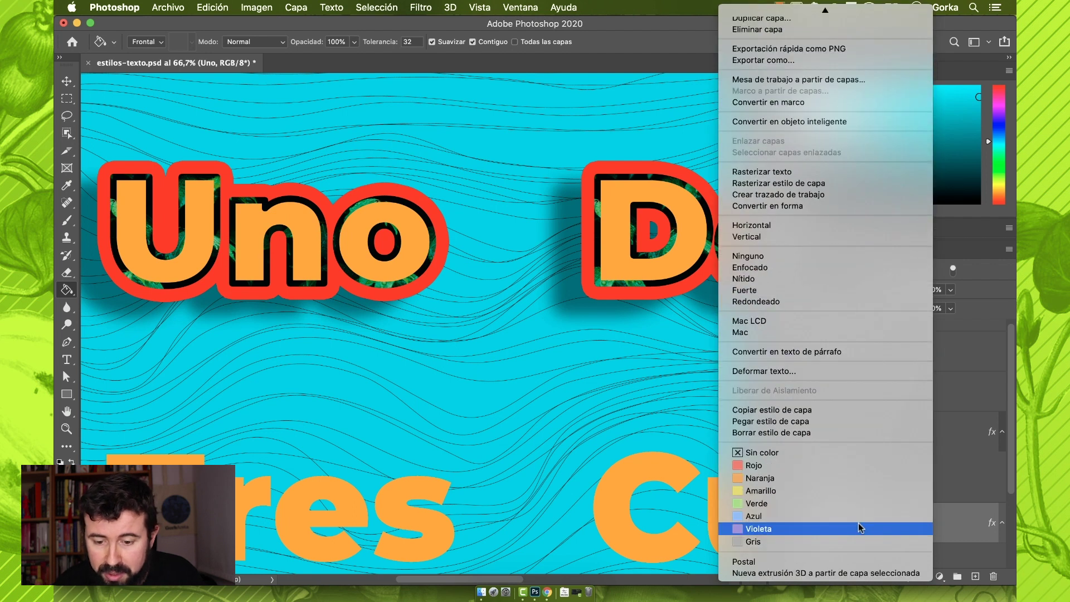
{"action": "left_click", "coordinate": [781, 433]}
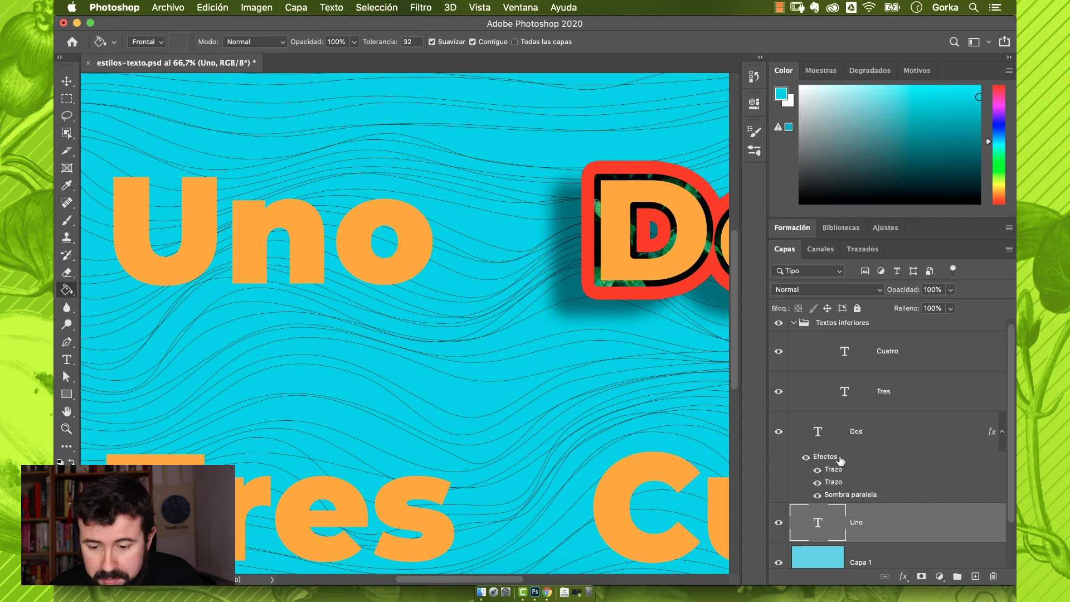
{"action": "mouse_move", "coordinate": [841, 457]}
{"action": "left_mouse_down"}
{"action": "mouse_move", "coordinate": [858, 462]}
{"action": "mouse_move", "coordinate": [886, 509]}
{"action": "mouse_move", "coordinate": [876, 530]}
{"action": "left_mouse_up"}
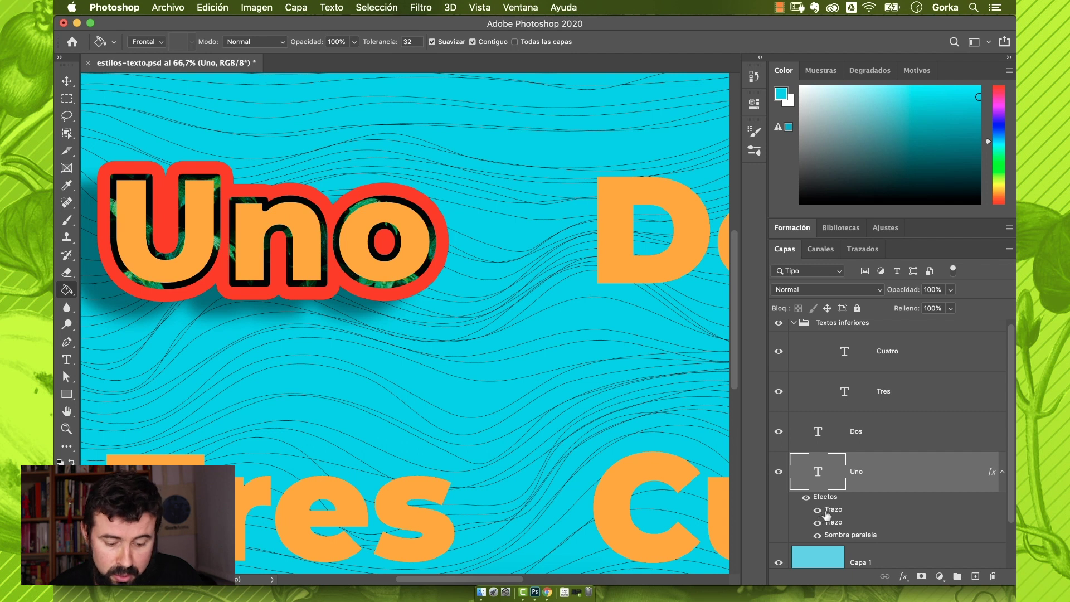
- Try duplicating the Uno effects onto the Dos layer, and undo the duplication
{"action": "left_click_drag", "start_coordinate": [833, 497], "coordinate": [874, 434]}
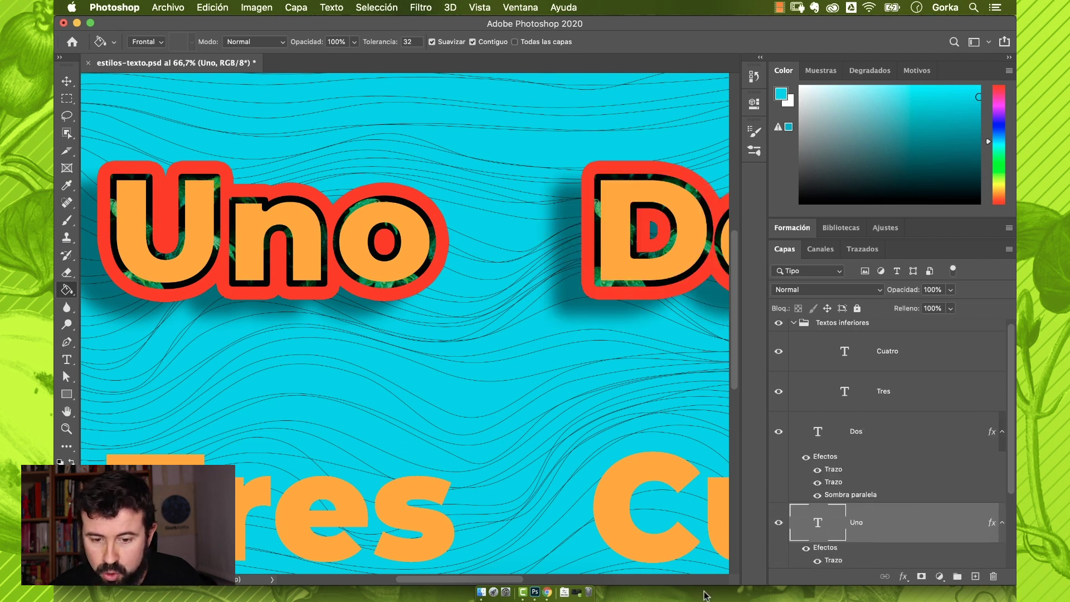
{"action": "key", "text": "super+z"}
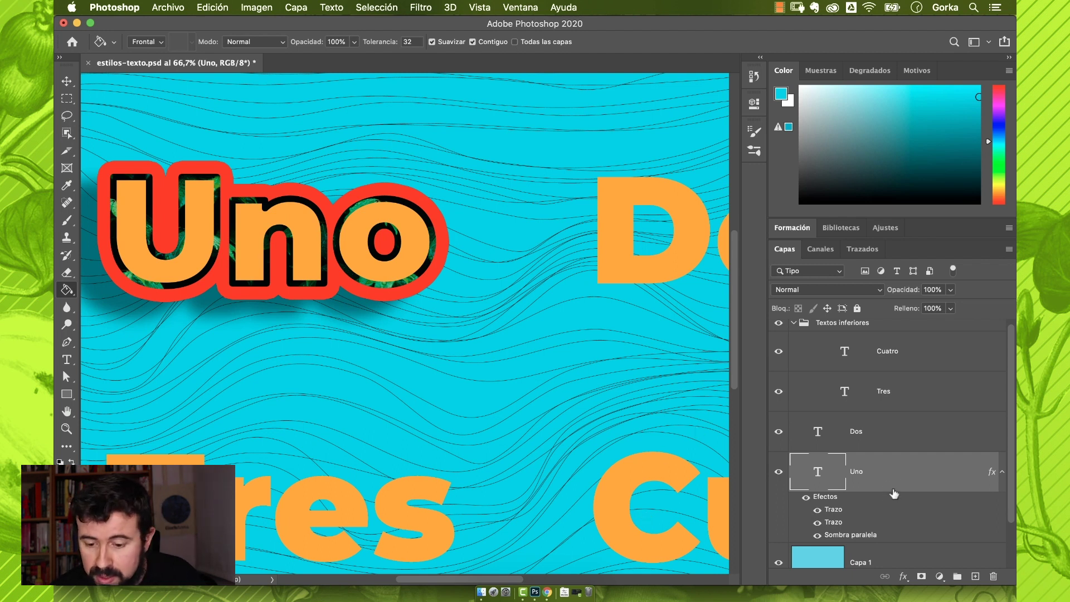
- Save the Uno layer style as a new style named Doble borde, including layer effects, and accept the layer style
{"action": "double_click", "coordinate": [914, 487]}
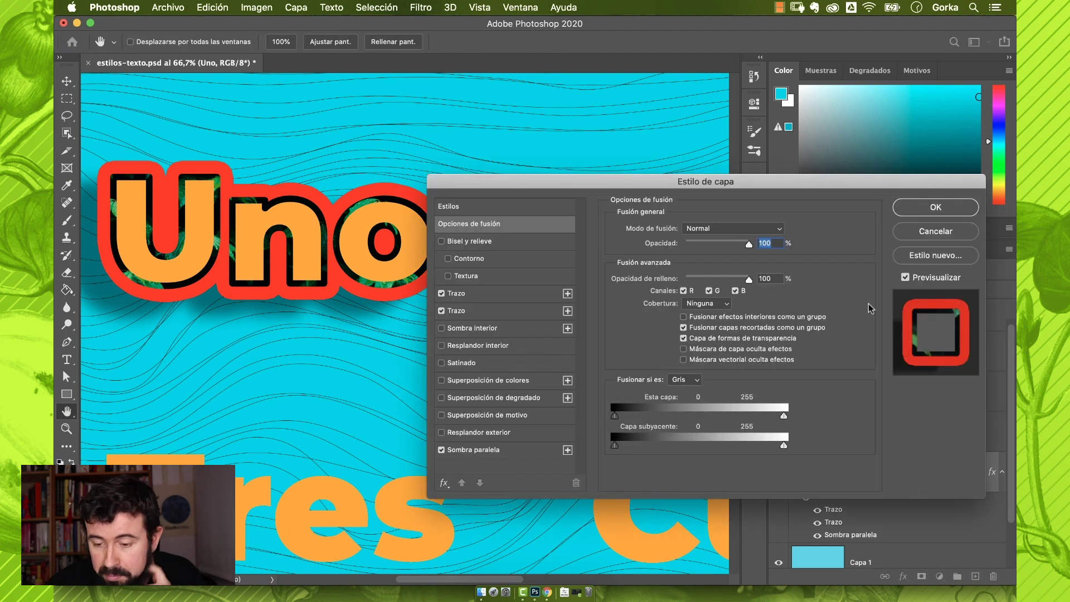
{"action": "left_click", "coordinate": [938, 256]}
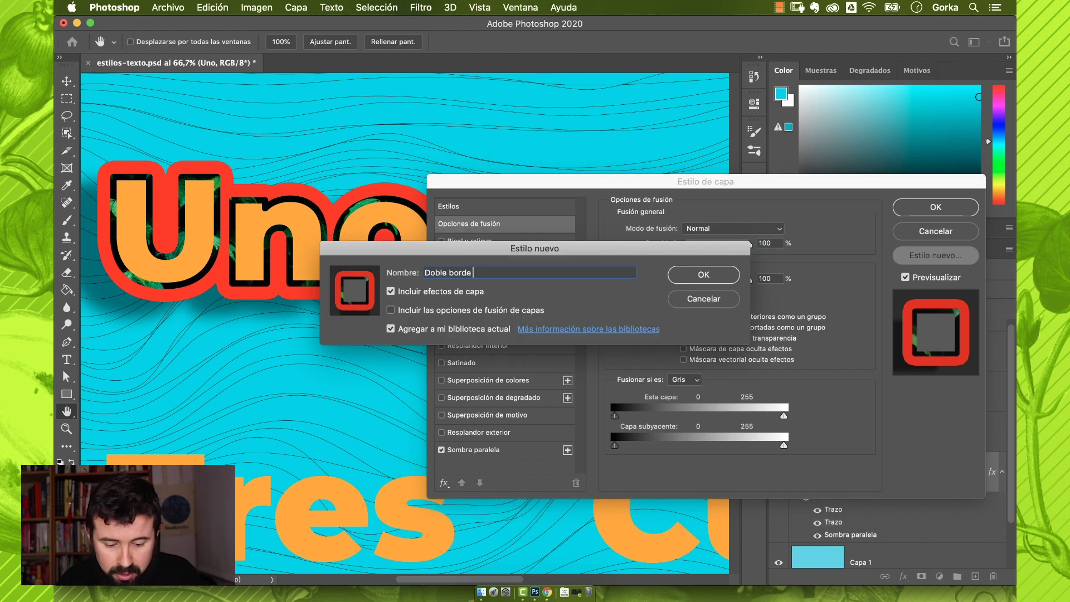
{"action": "left_click", "coordinate": [715, 275]}
{"action": "key", "text": "Return"}
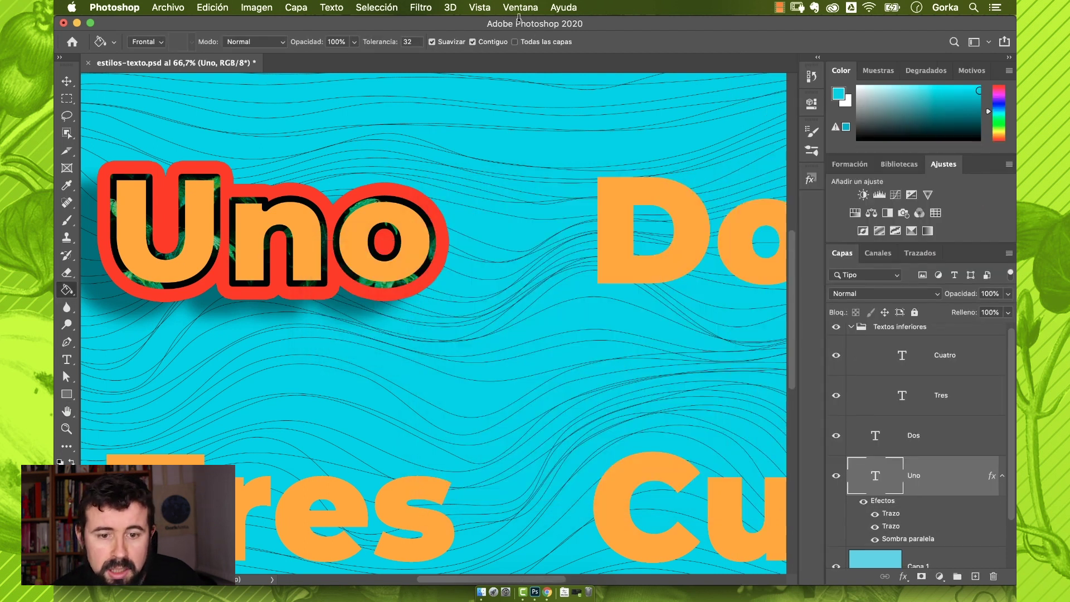
- Show the Estilos presets and apply the saved double-border style to the Dos text
{"action": "left_click", "coordinate": [518, 7]}
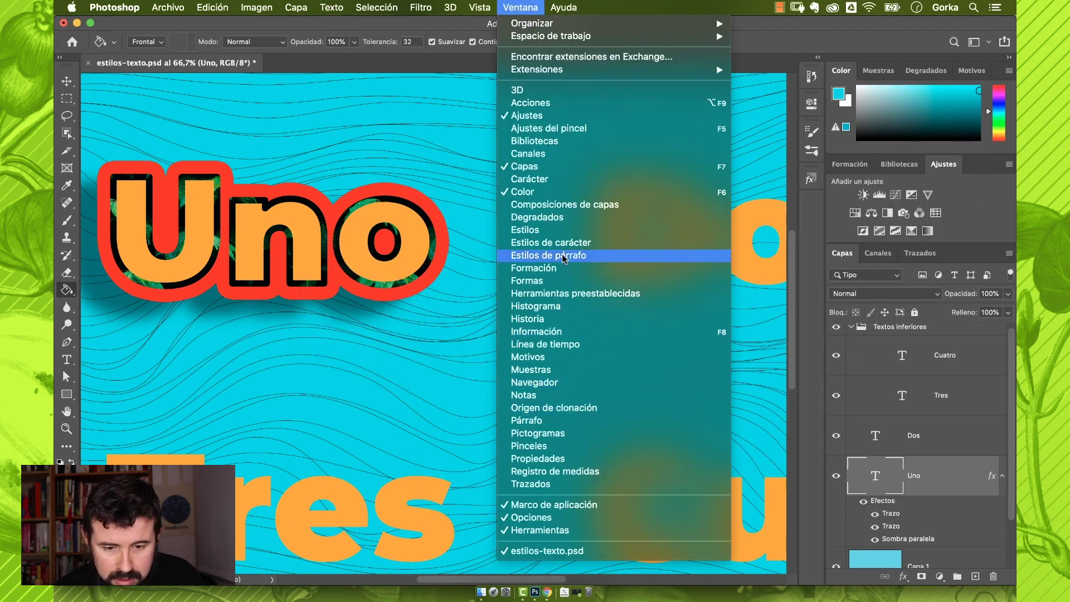
{"action": "left_click", "coordinate": [568, 230]}
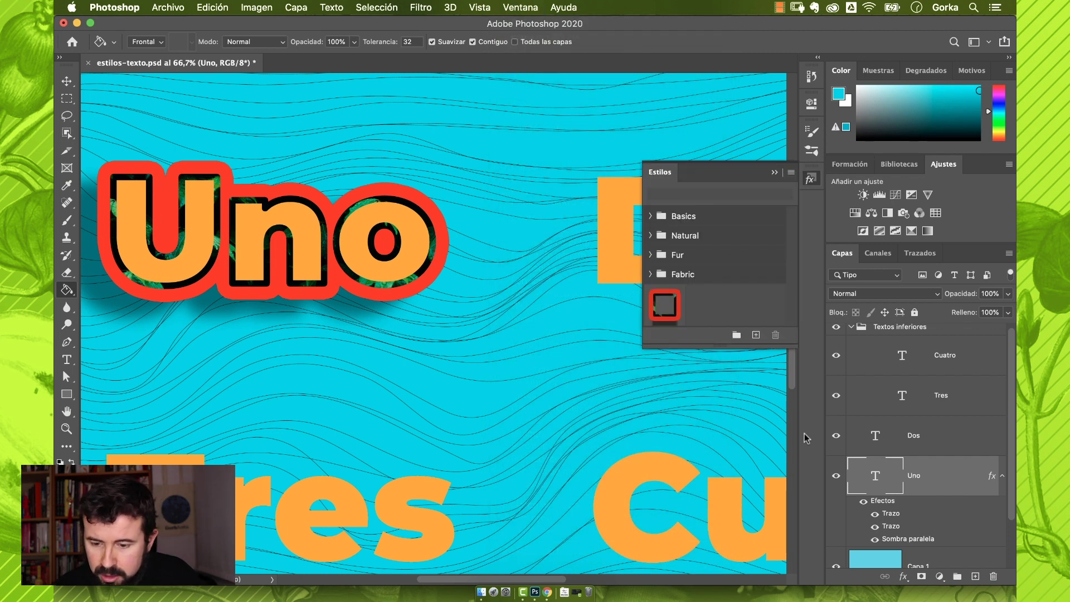
{"action": "left_click", "coordinate": [907, 443]}
{"action": "scroll", "coordinate": [489, 306], "scroll_direction": "right", "scroll_amount": 10}
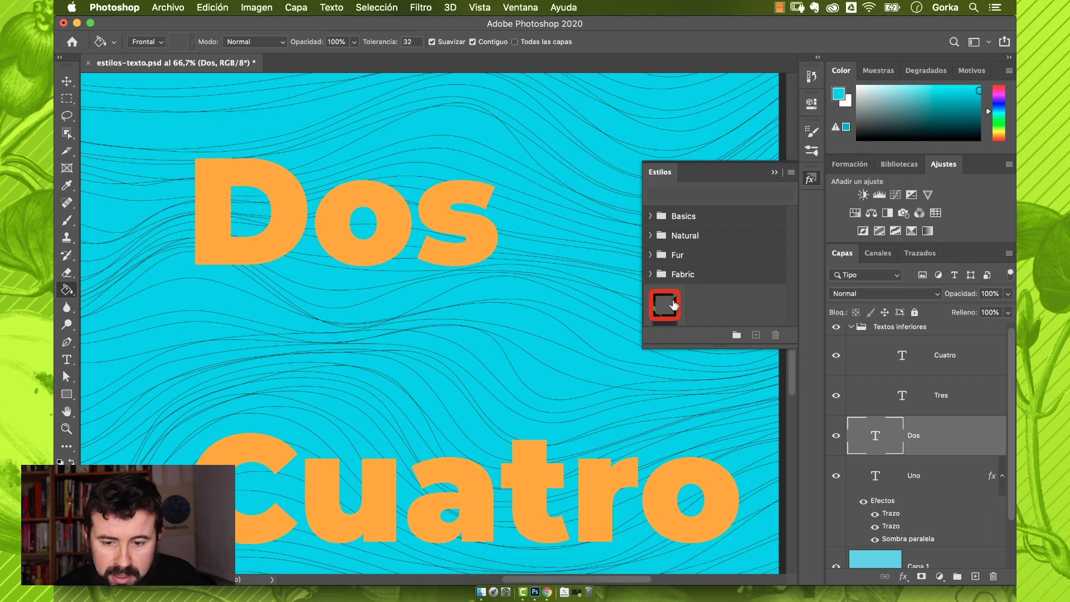
{"action": "left_click", "coordinate": [664, 305]}
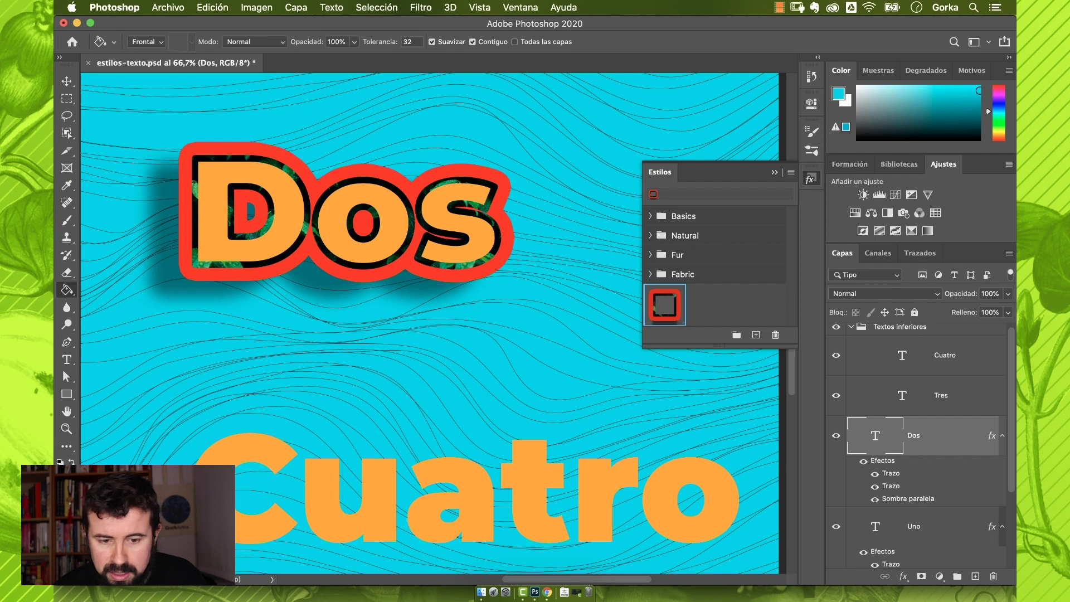
- Copy the layer style from Dos and paste it onto the Textos inferiores group
{"action": "key", "text": "super+minus"}
{"action": "key", "text": "super+minus"}
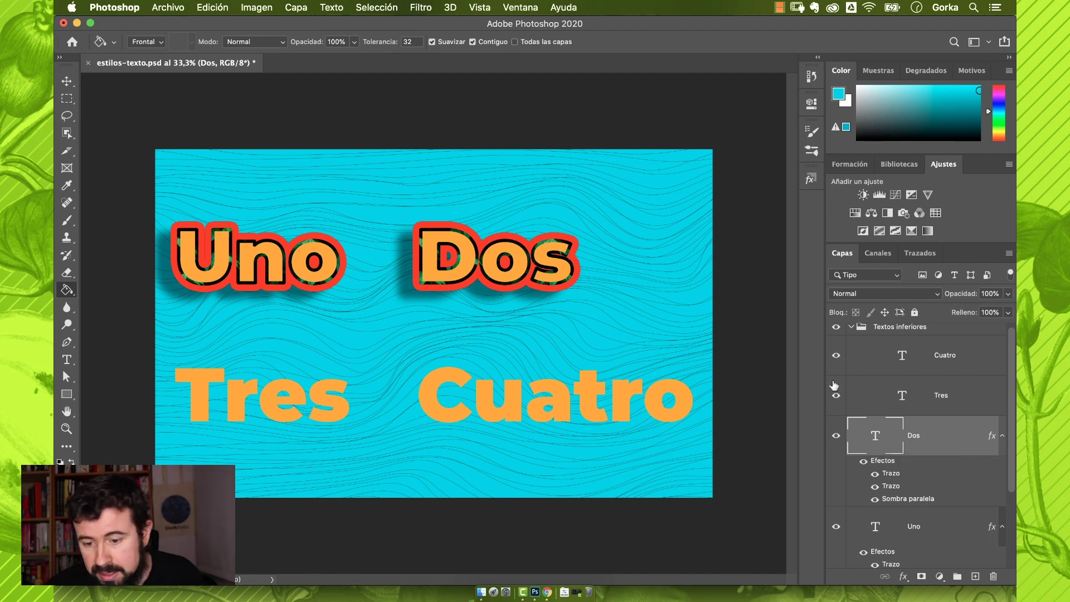
{"action": "left_click", "coordinate": [850, 328]}
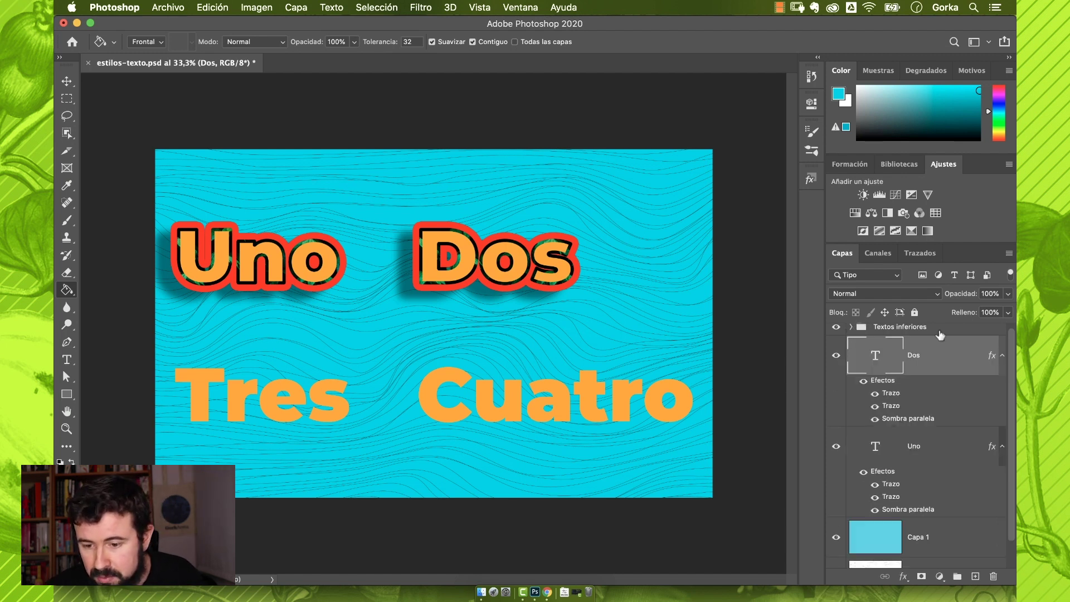
{"action": "left_click", "coordinate": [851, 327]}
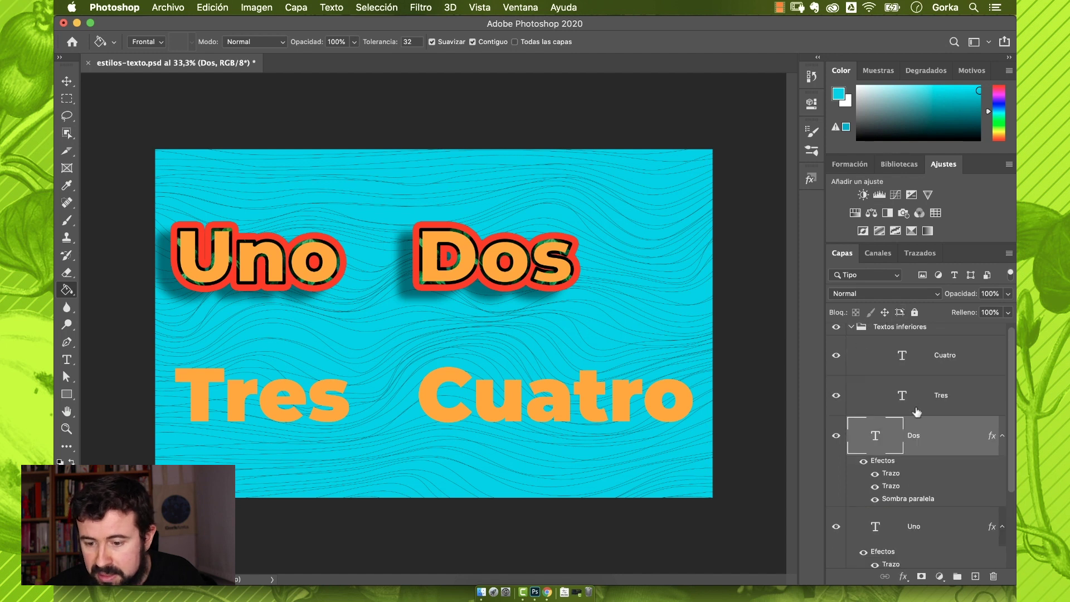
{"action": "right_click", "coordinate": [946, 434]}
{"action": "left_click", "coordinate": [990, 441]}
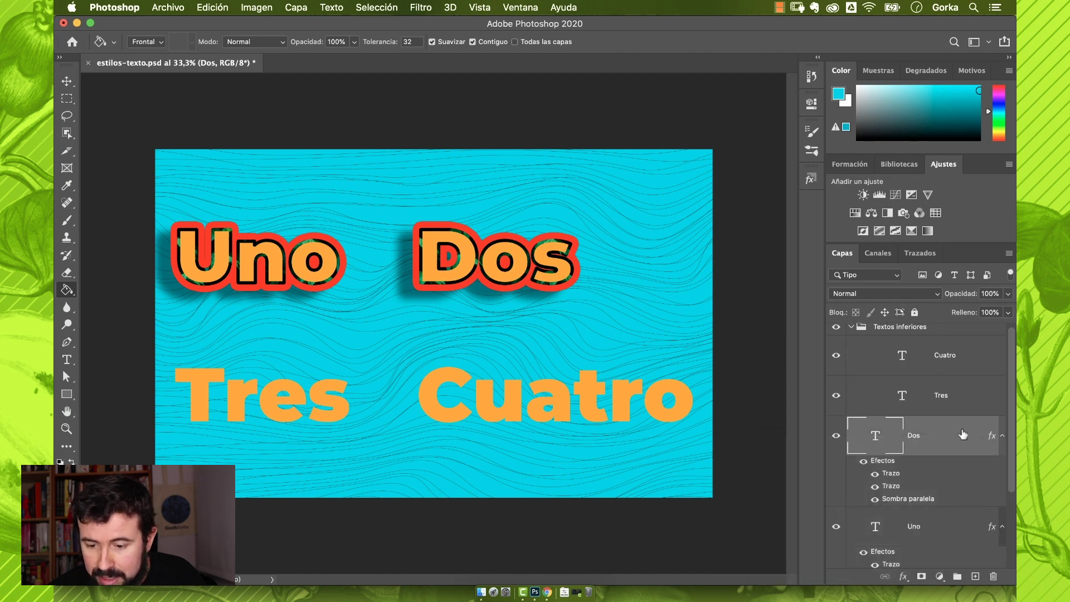
{"action": "right_click", "coordinate": [963, 434]}
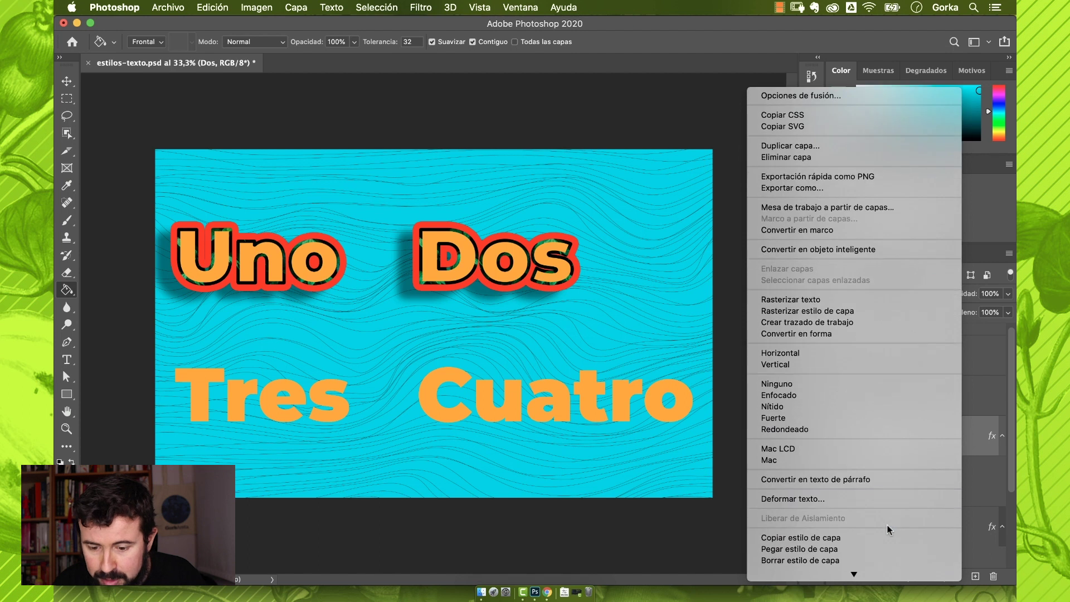
{"action": "scroll", "coordinate": [890, 530], "scroll_direction": "down", "scroll_amount": 1}
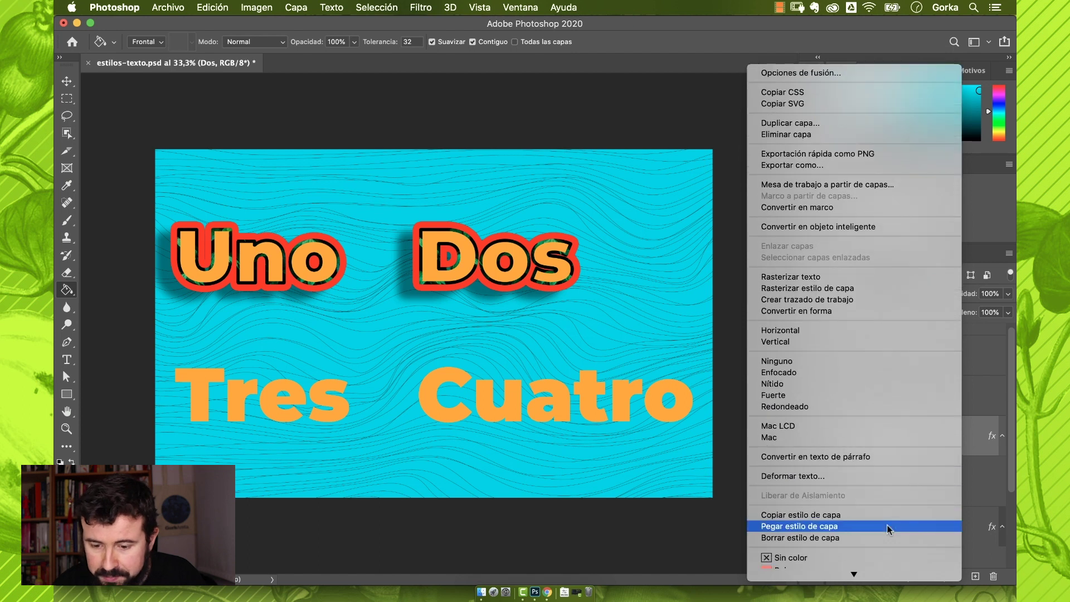
{"action": "left_click", "coordinate": [786, 516]}
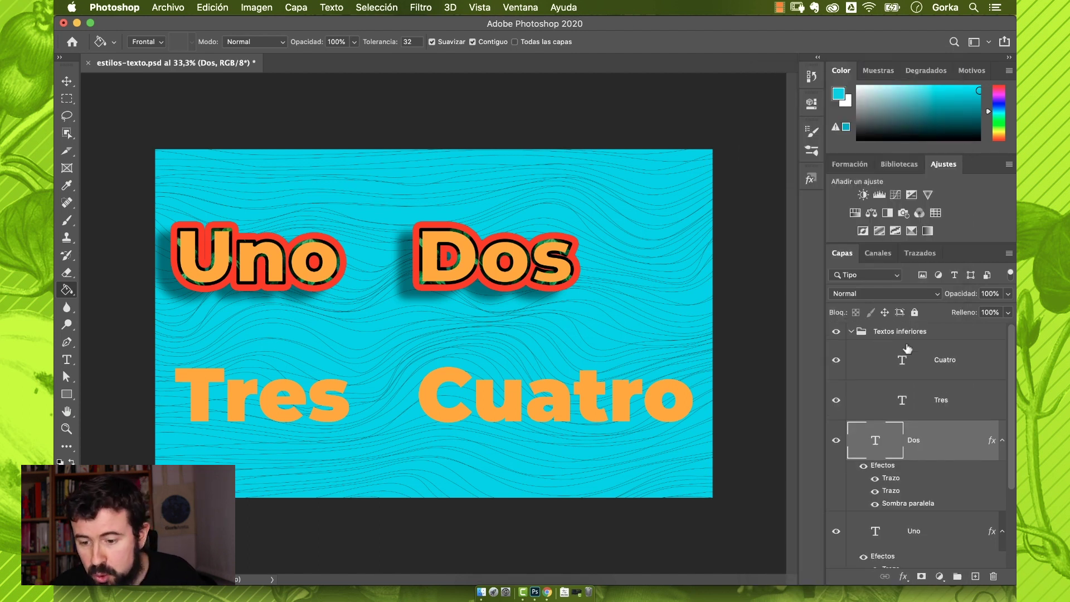
{"action": "right_click", "coordinate": [951, 333]}
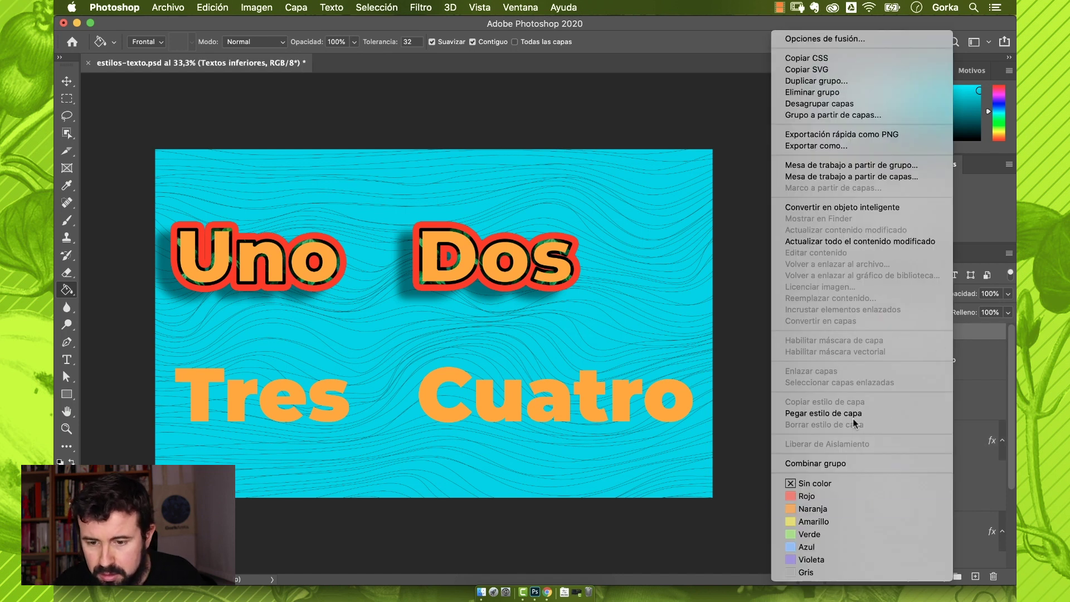
{"action": "left_click", "coordinate": [824, 414]}
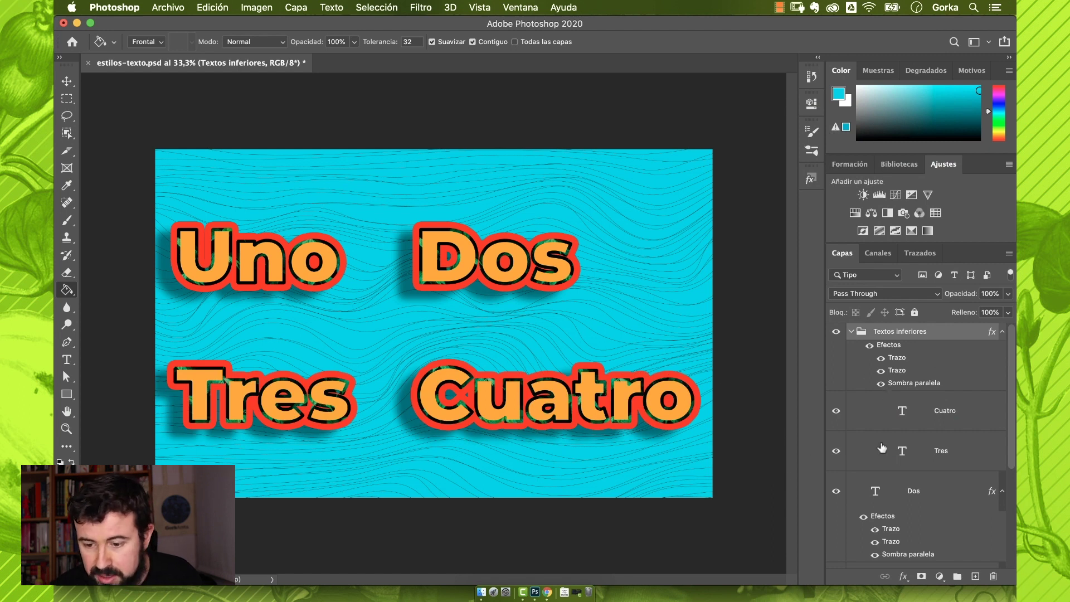
- Add a layer above Cuatro inside the group and draw a rectangle about 588 × 1200 px to the right of the Dos text
{"action": "left_click", "coordinate": [951, 423]}
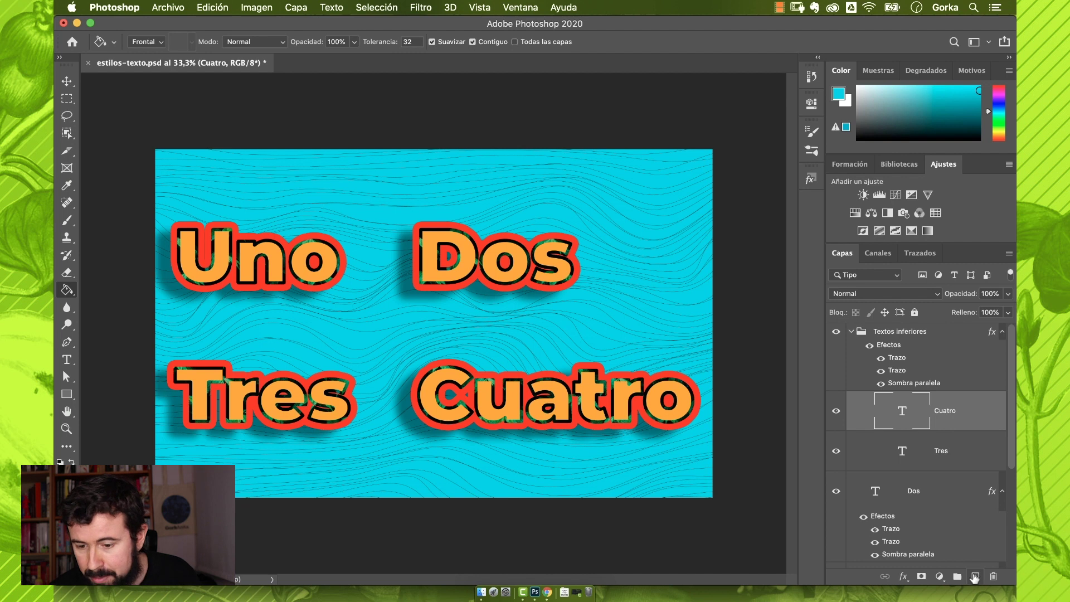
{"action": "left_click", "coordinate": [975, 576]}
{"action": "key", "text": "u"}
{"action": "left_click_drag", "start_coordinate": [616, 189], "coordinate": [682, 324]}
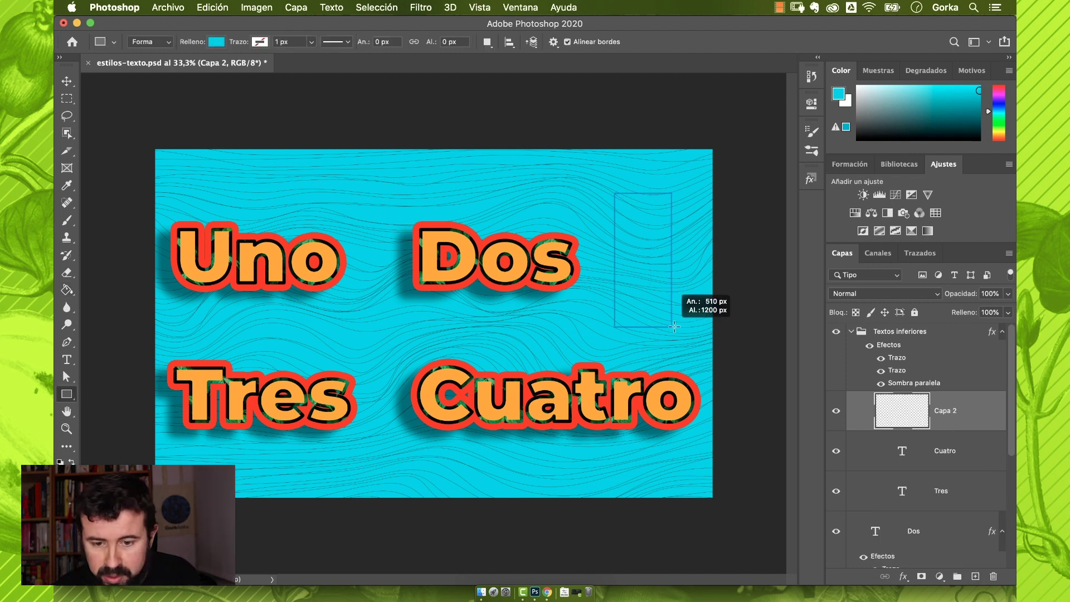
{"action": "left_click", "coordinate": [775, 99]}
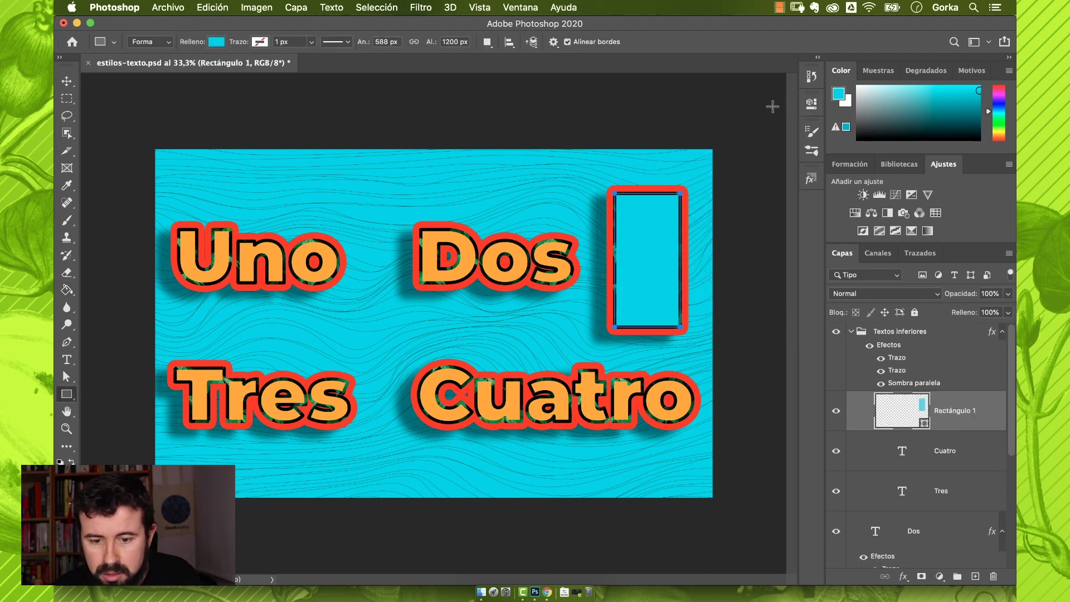